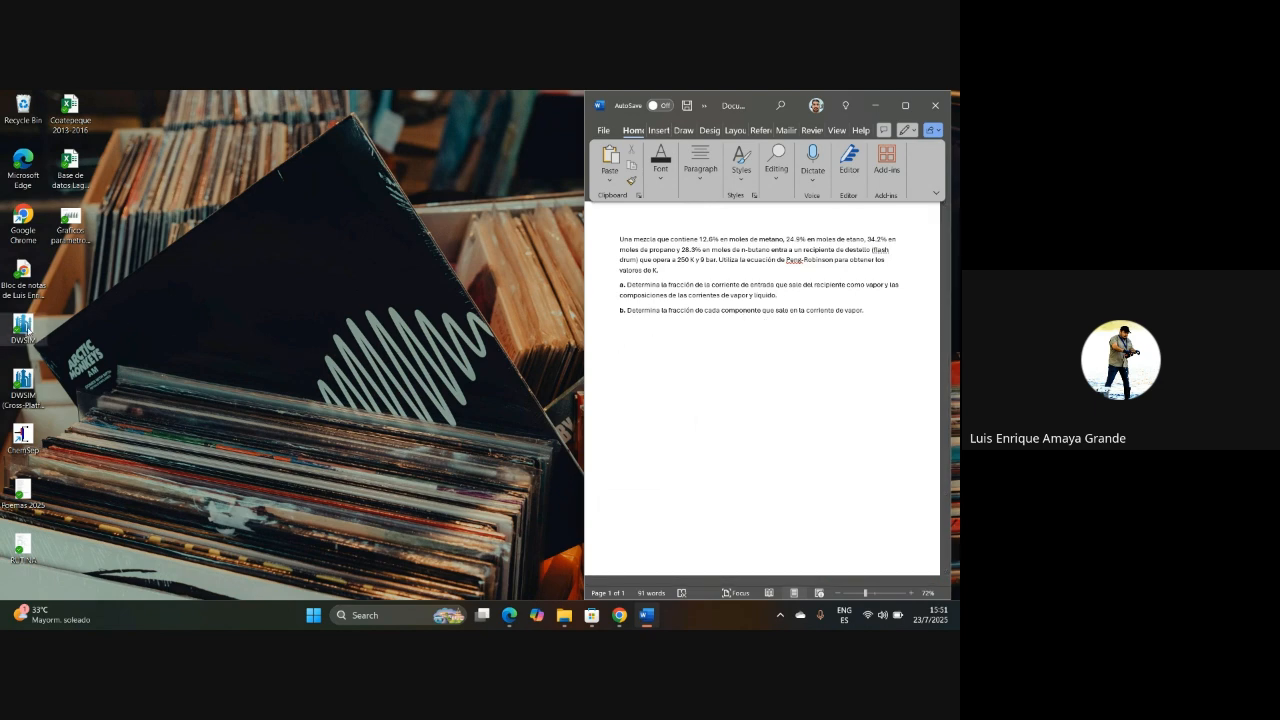
Step: Launch DWSIM without updating it, and create a new process simulation up to the wizard's compound selection
double_click(24, 328)
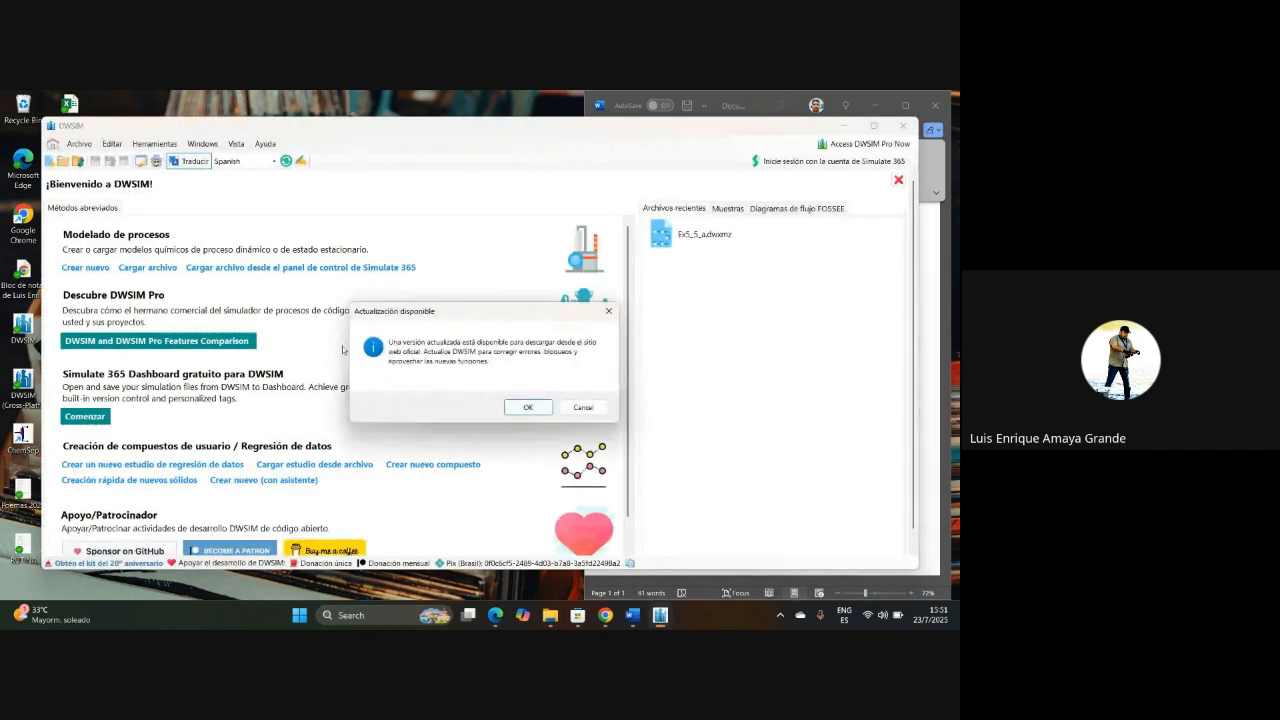
left_click(586, 407)
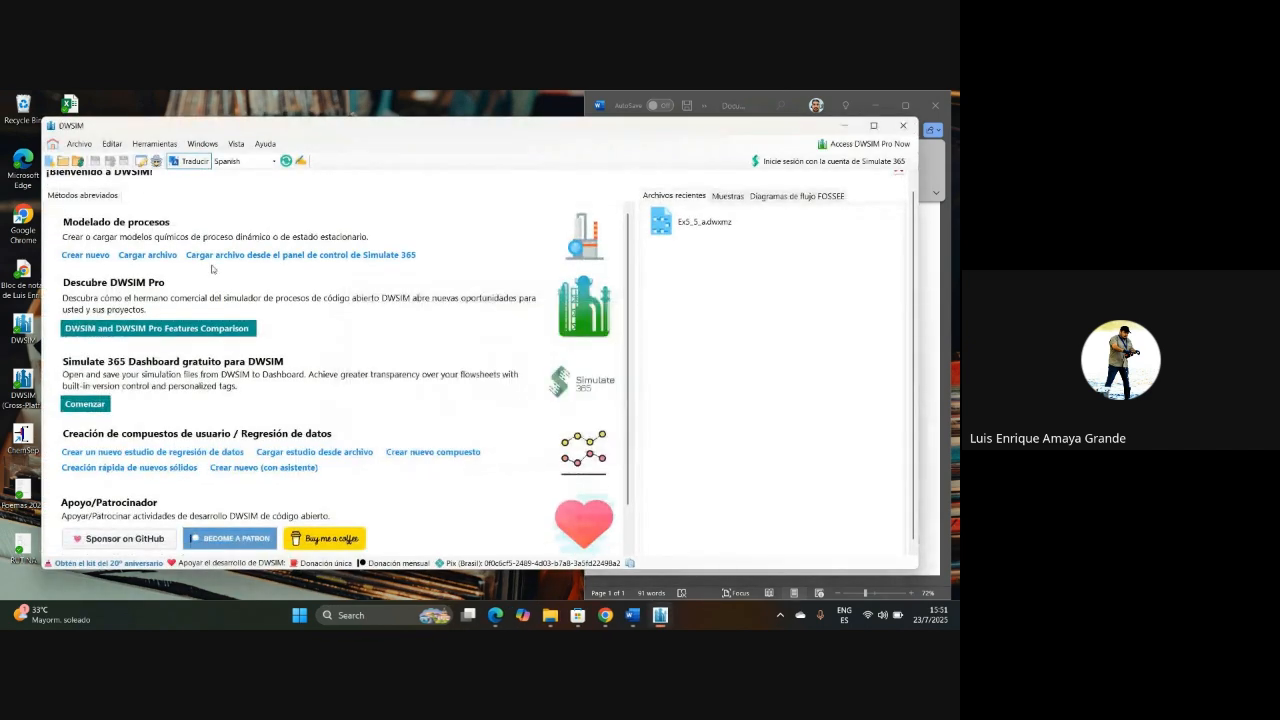
left_click(86, 255)
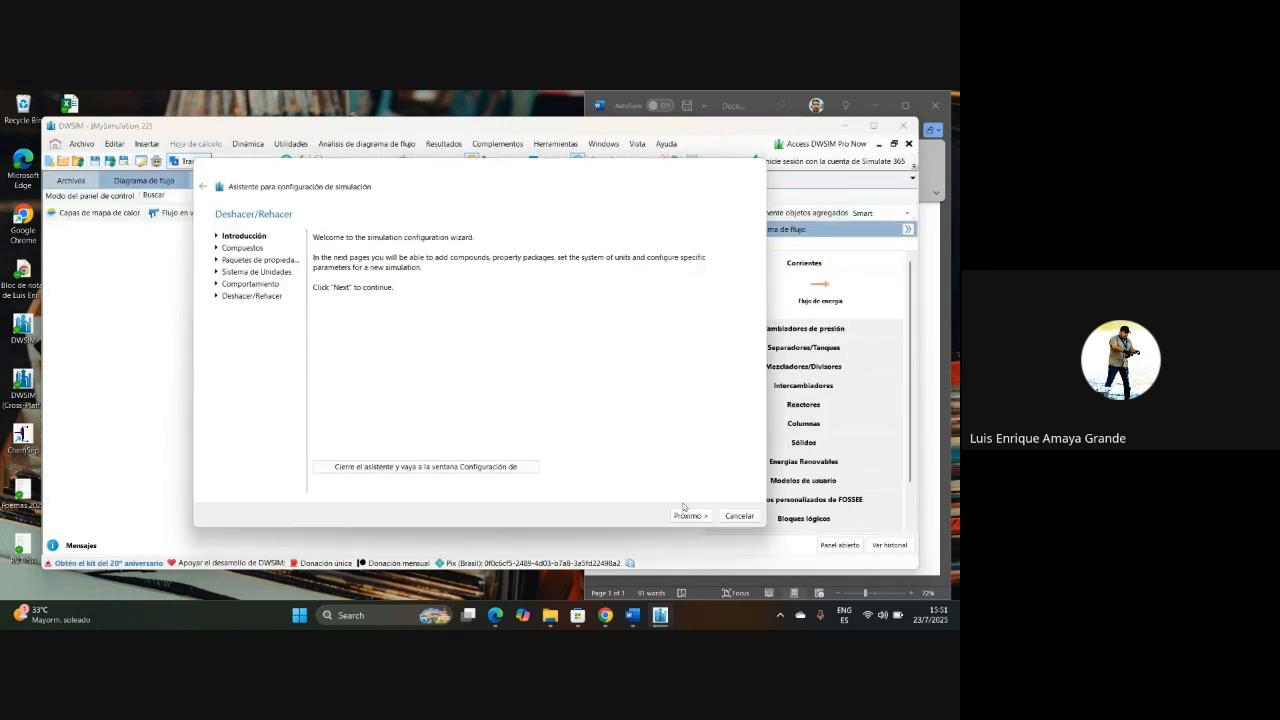
left_click(692, 517)
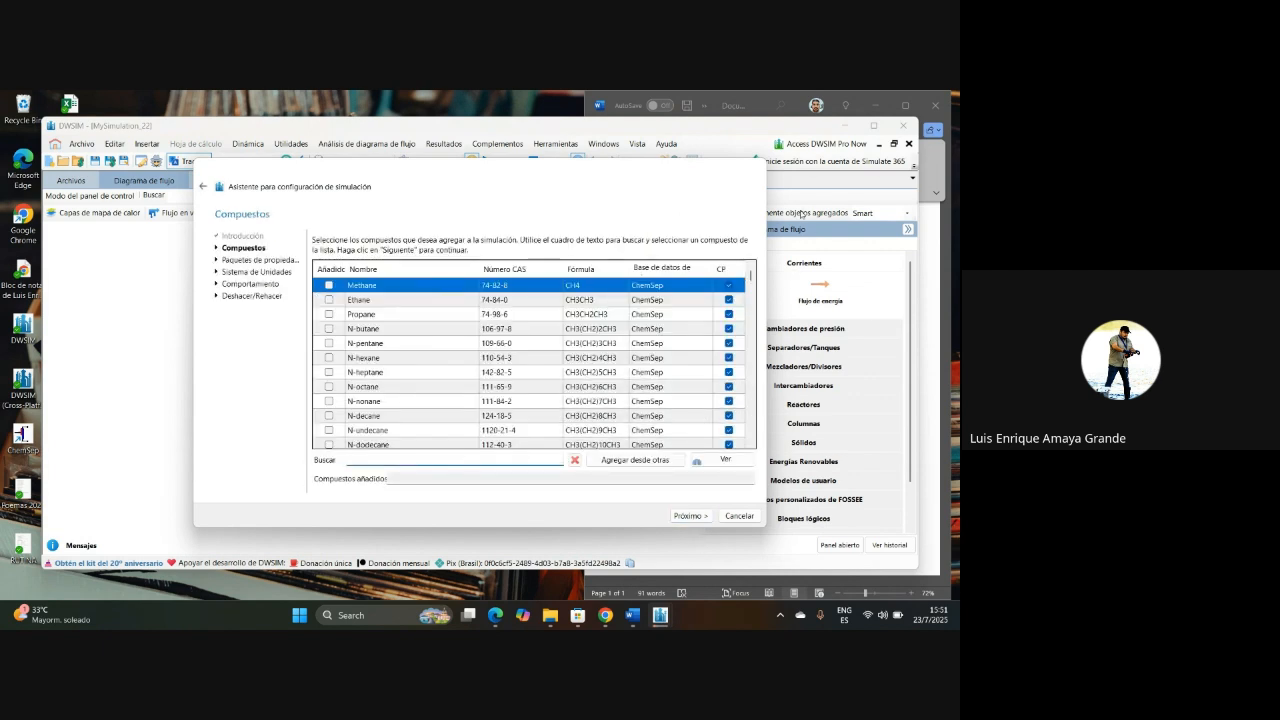
Step: Check the problem statement in Word and add Methane from the ChemSep database to the simulation's compounds
left_click(763, 101)
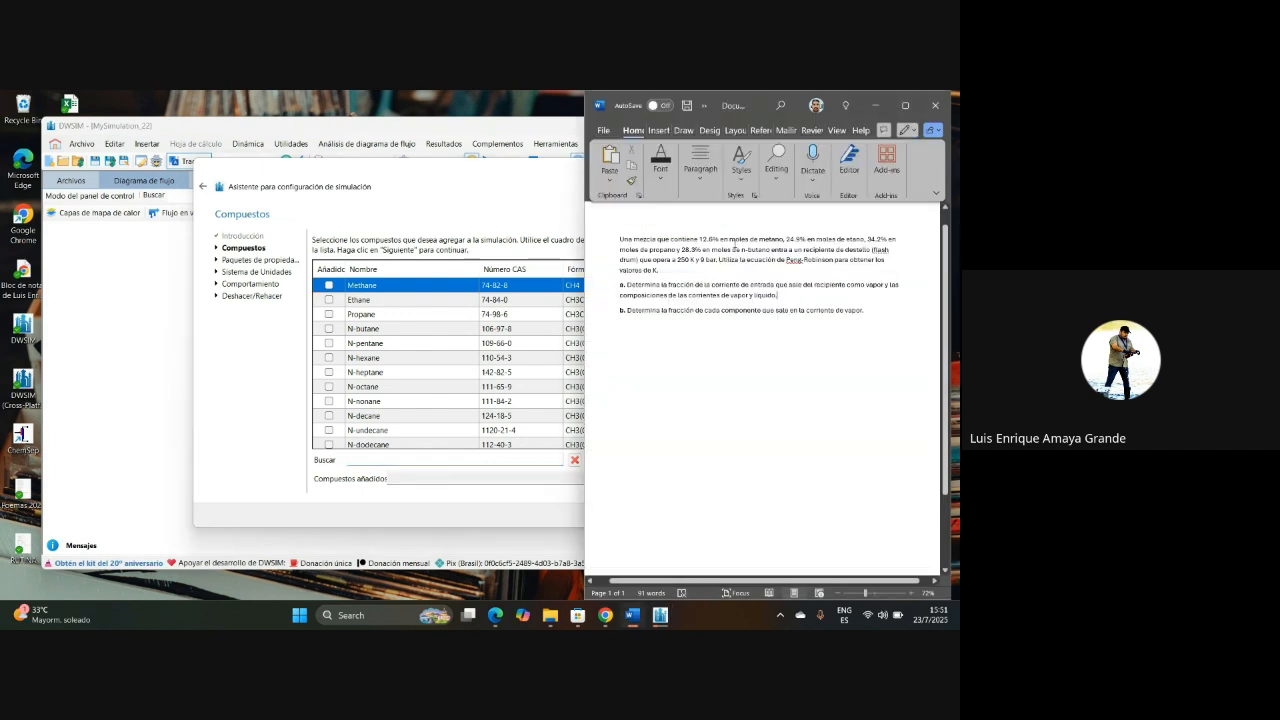
left_click(362, 461)
type("methan")
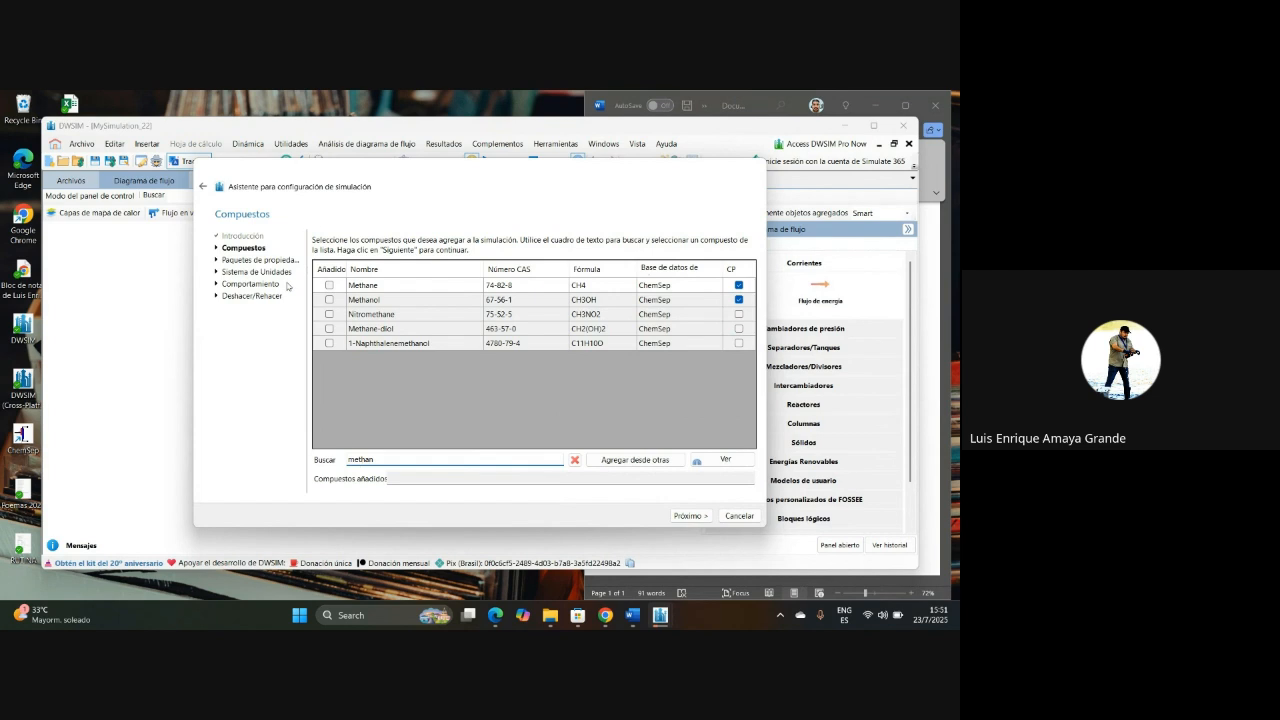
left_click(329, 285)
double_click(408, 463)
type("prop")
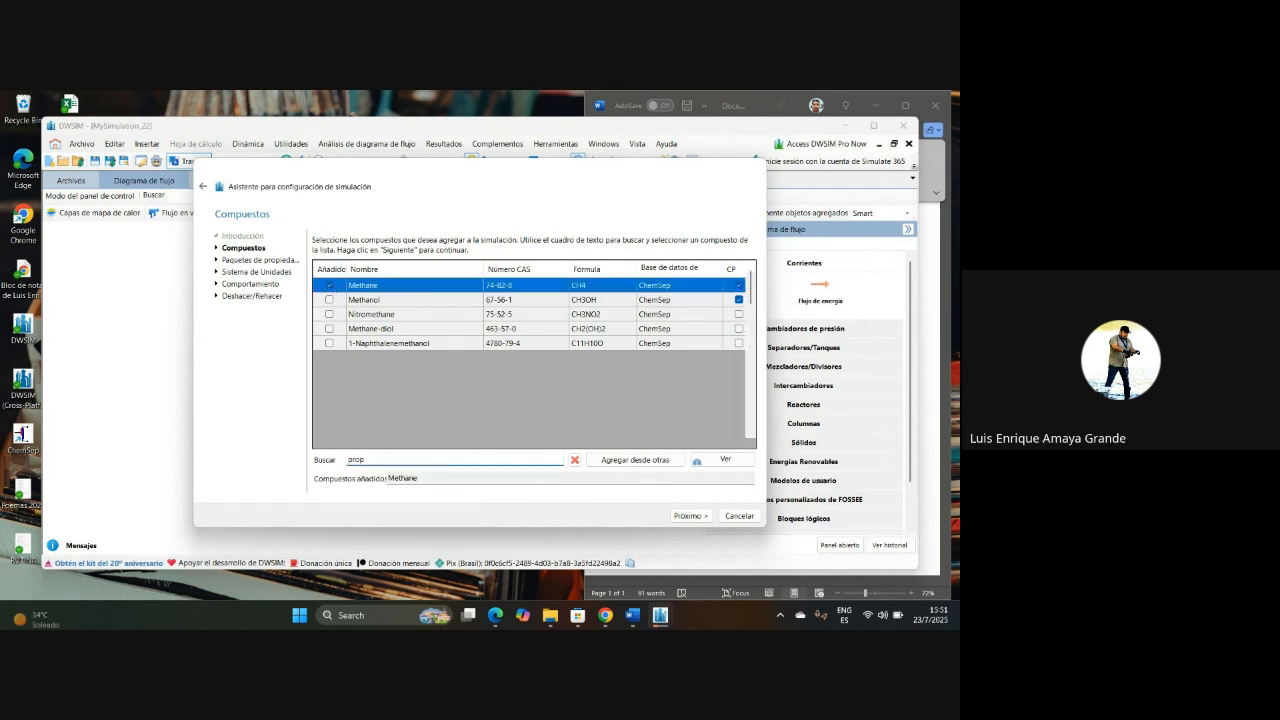
type("ane")
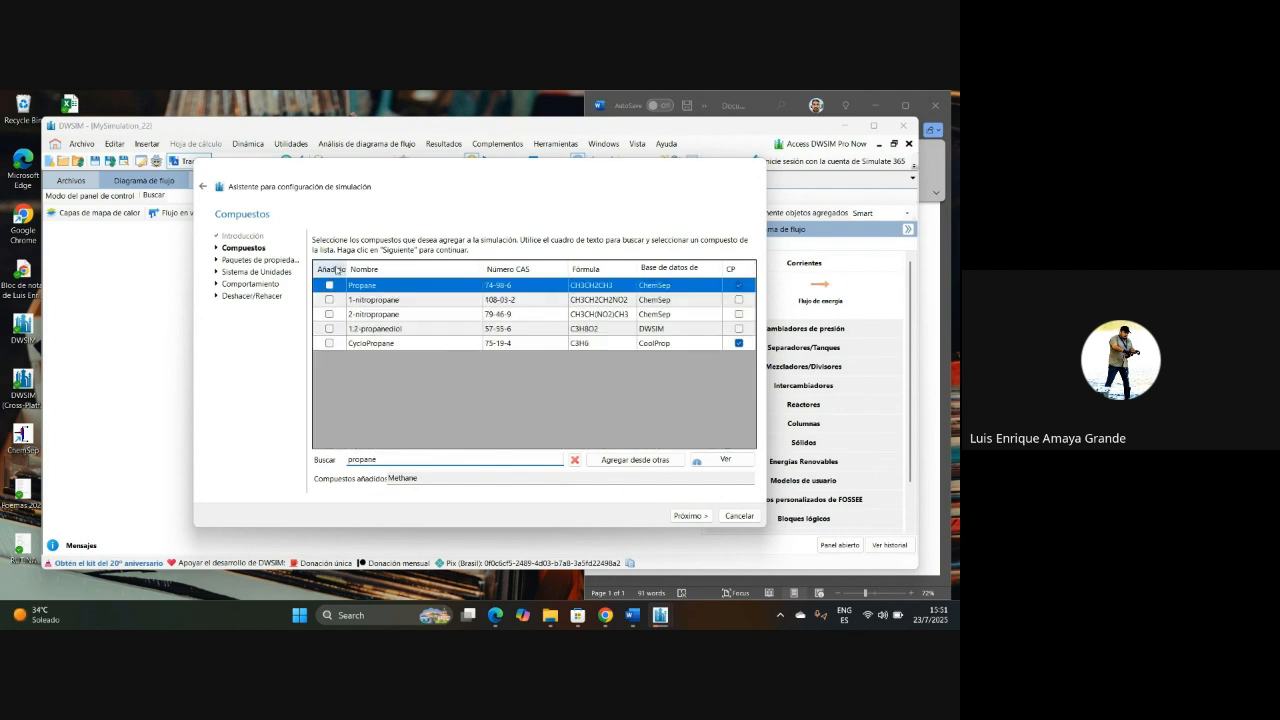
left_click(329, 285)
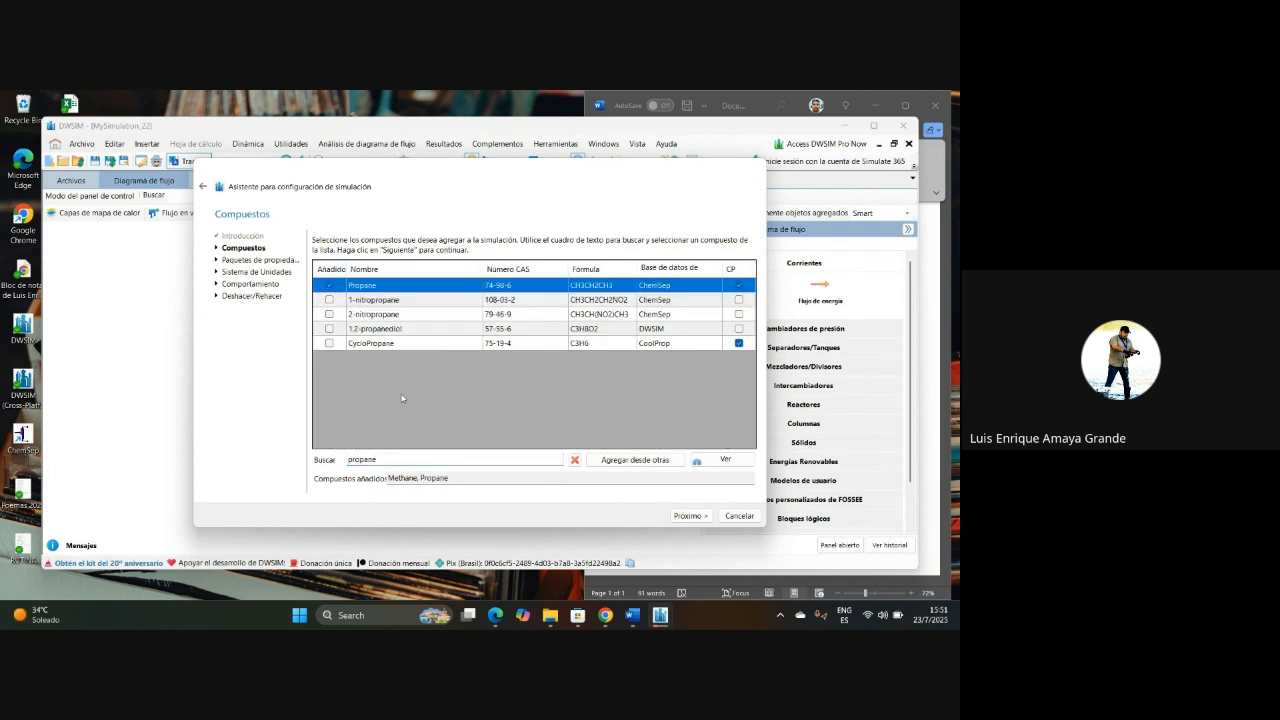
double_click(386, 462)
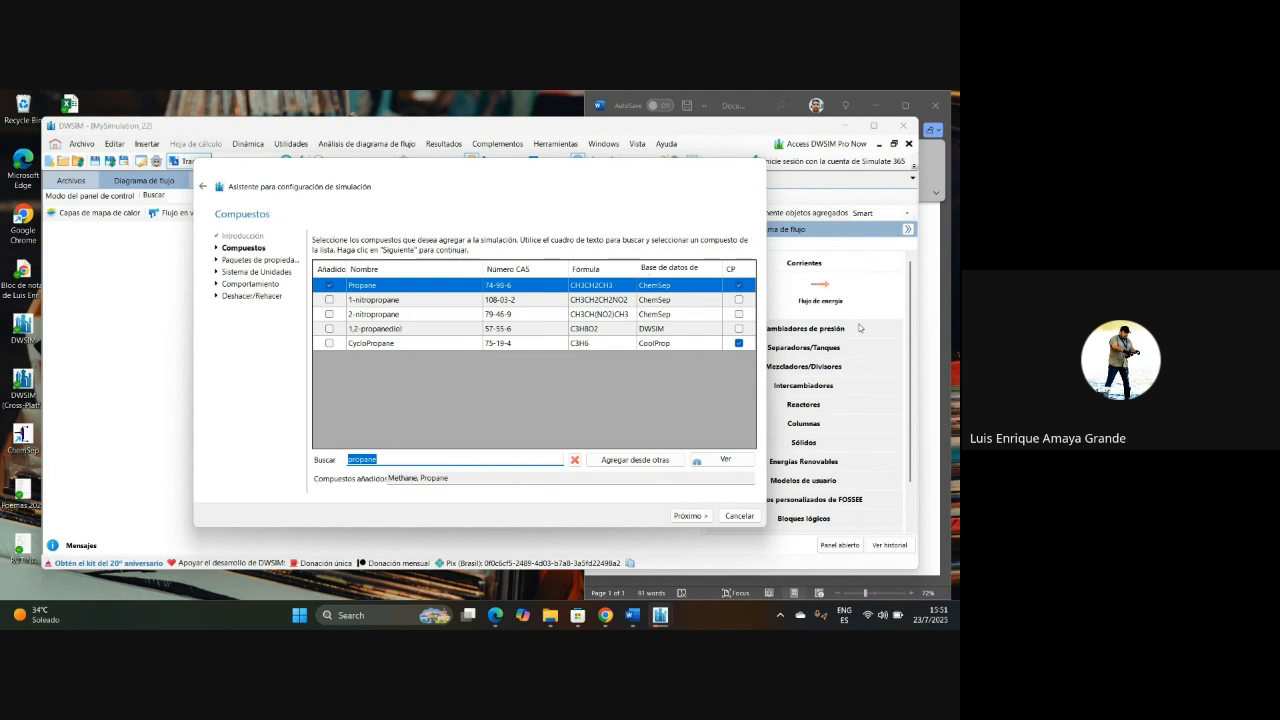
left_click(329, 285)
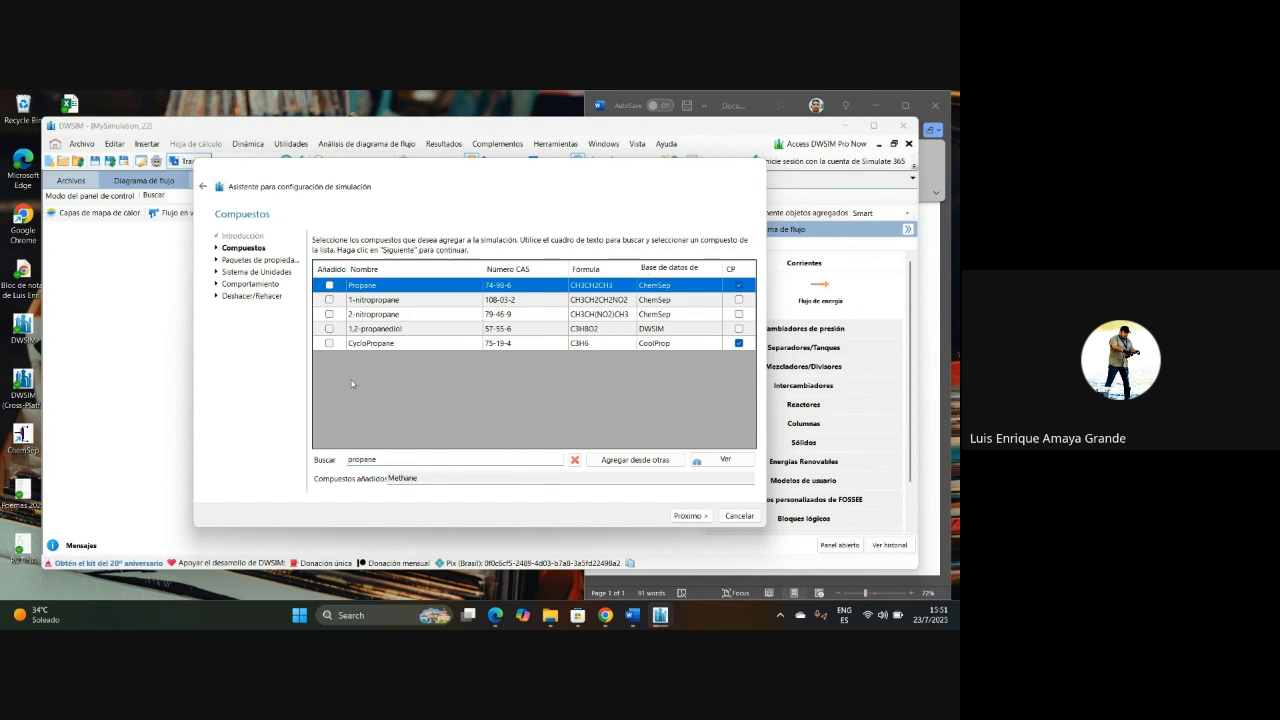
Step: Search the compound list for ethane and add Ethane (CH3CH3) to the simulation
double_click(380, 459)
type("e")
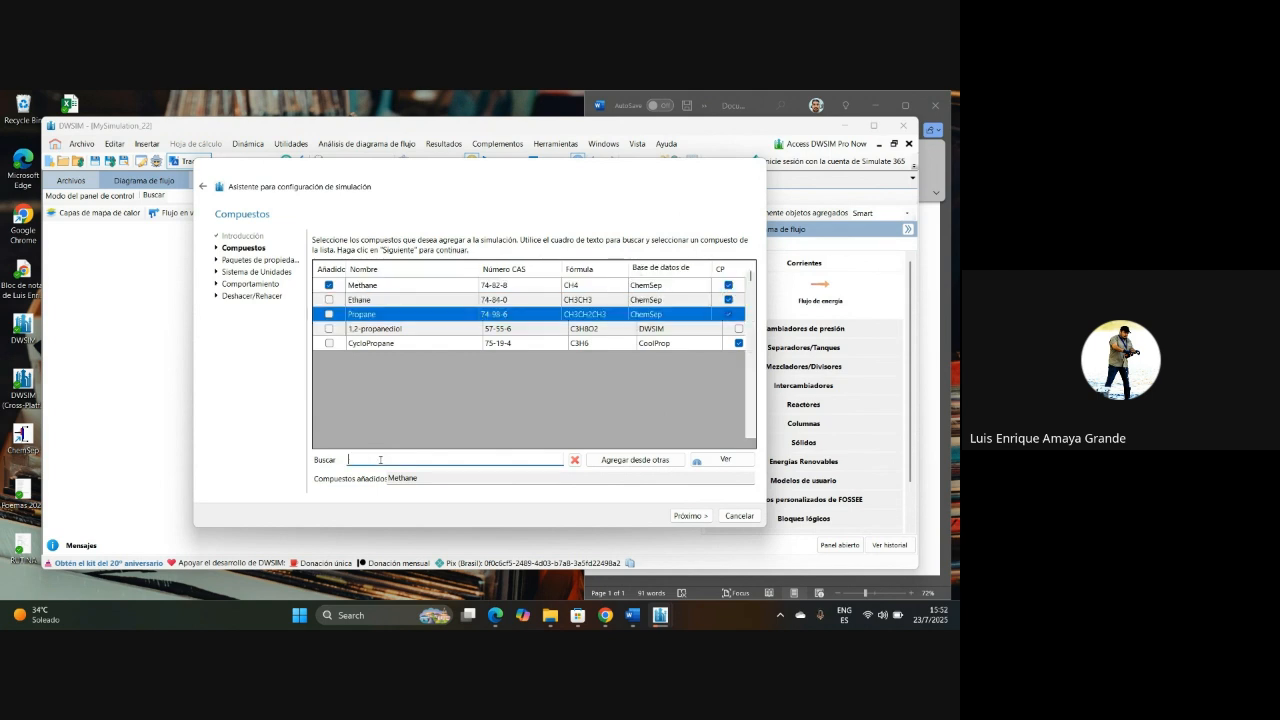
type("tan")
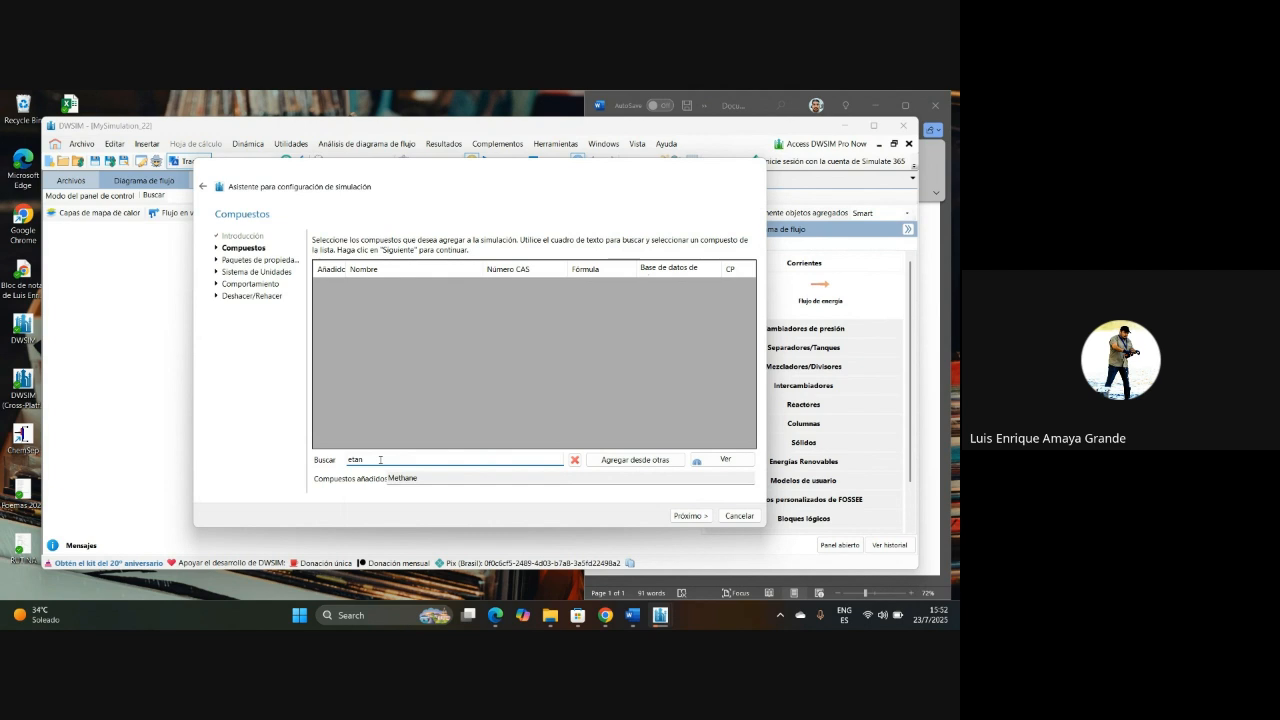
key("BackSpace")
key("BackSpace")
key("BackSpace")
key("BackSpace")
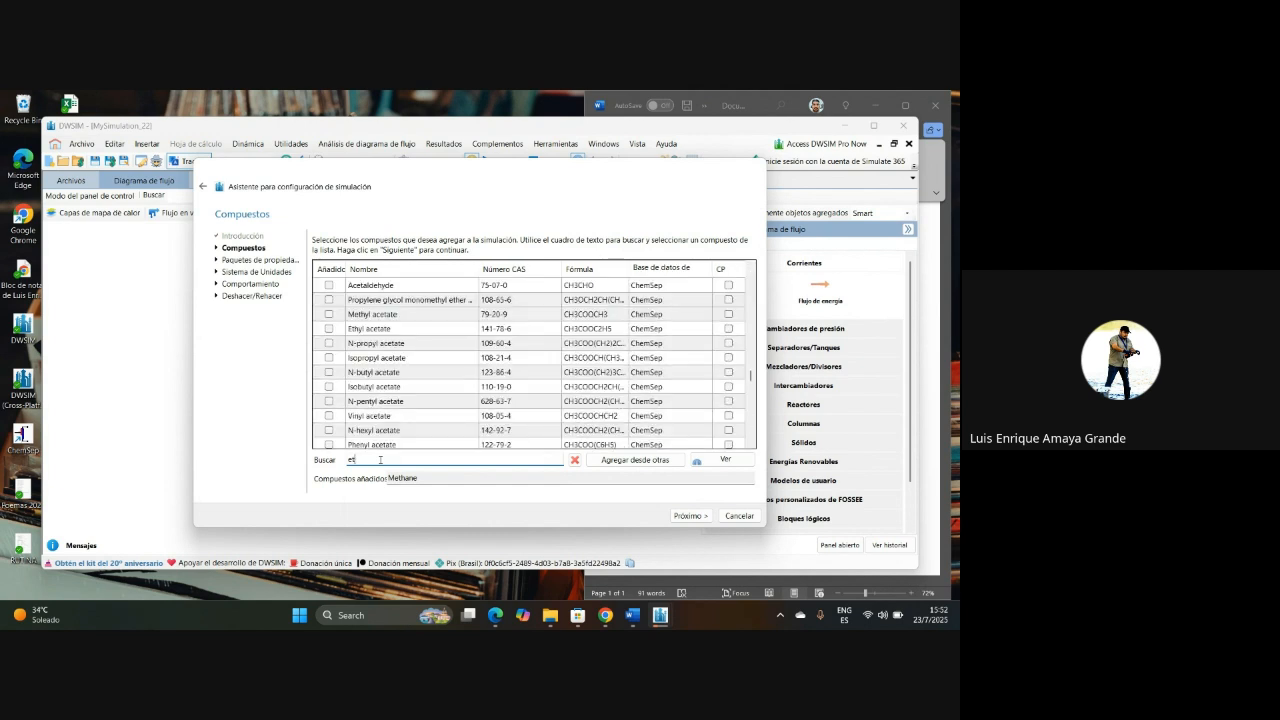
key("Caps_Lock")
type("E")
key("Caps_Lock")
type("t")
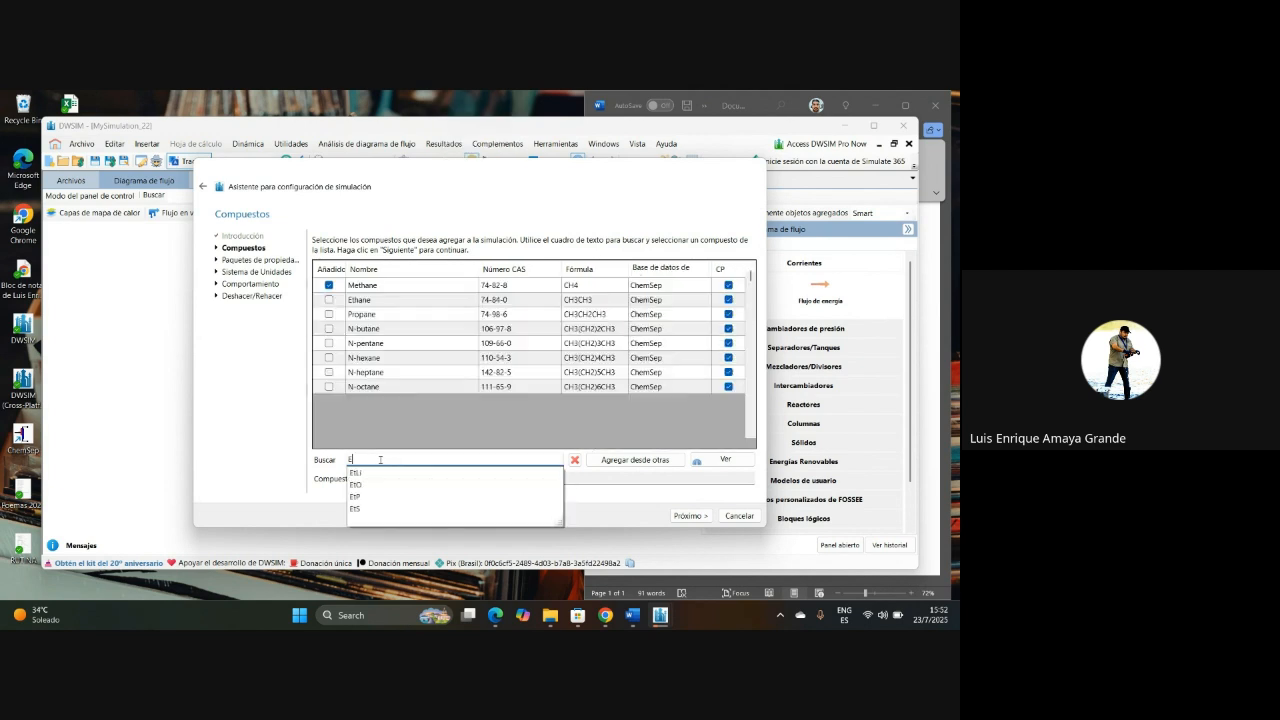
type("ha")
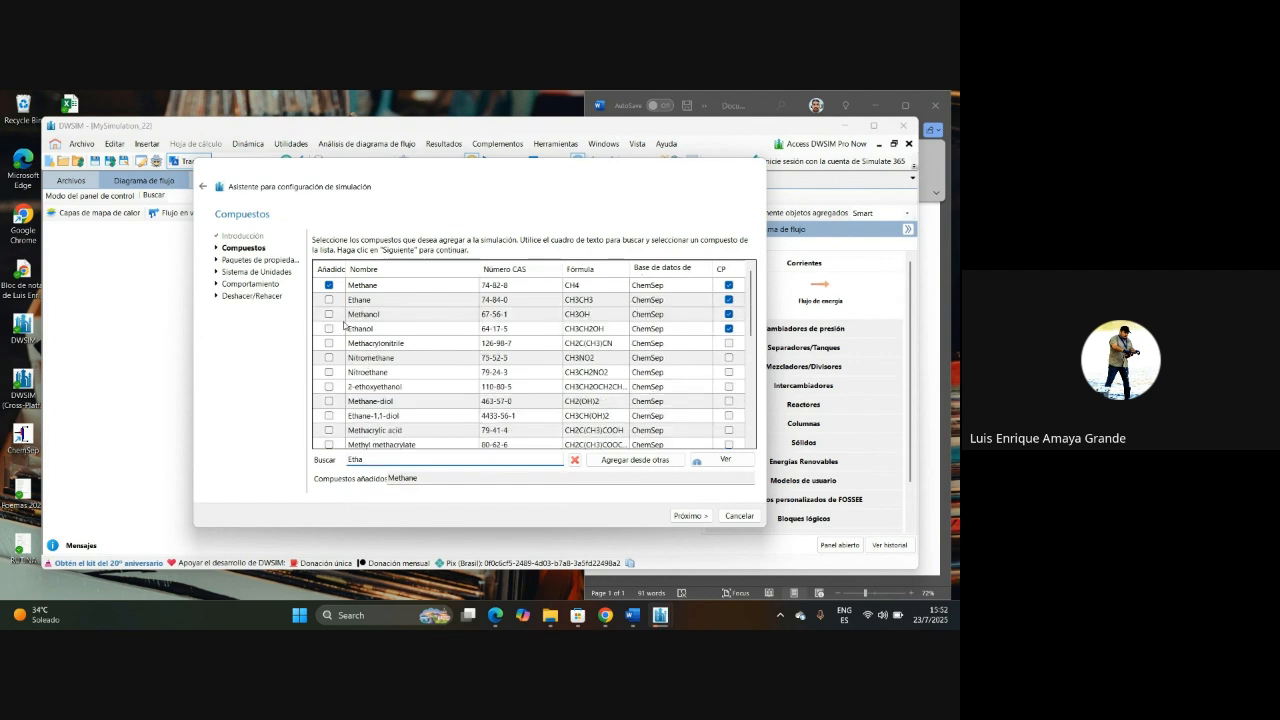
left_click(329, 300)
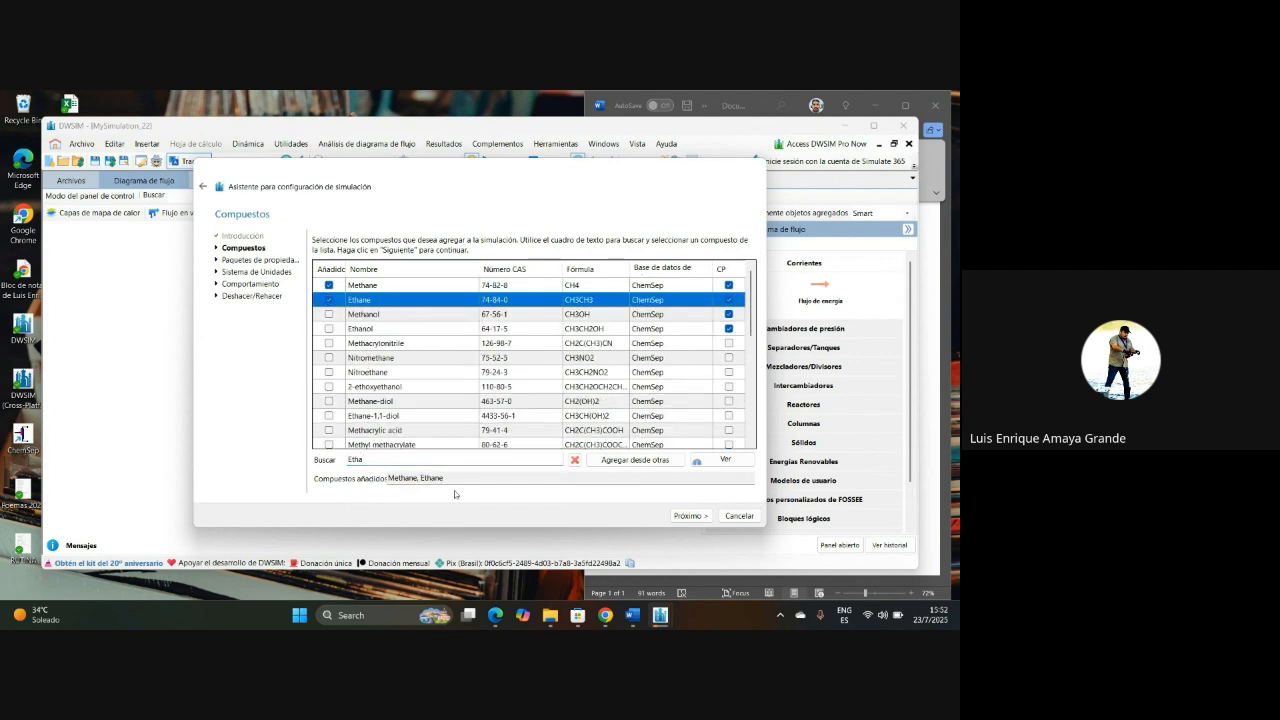
Step: Search the compound list for "propa" and add Propane to the simulation
left_click_drag(389, 460, 272, 435)
type("pr")
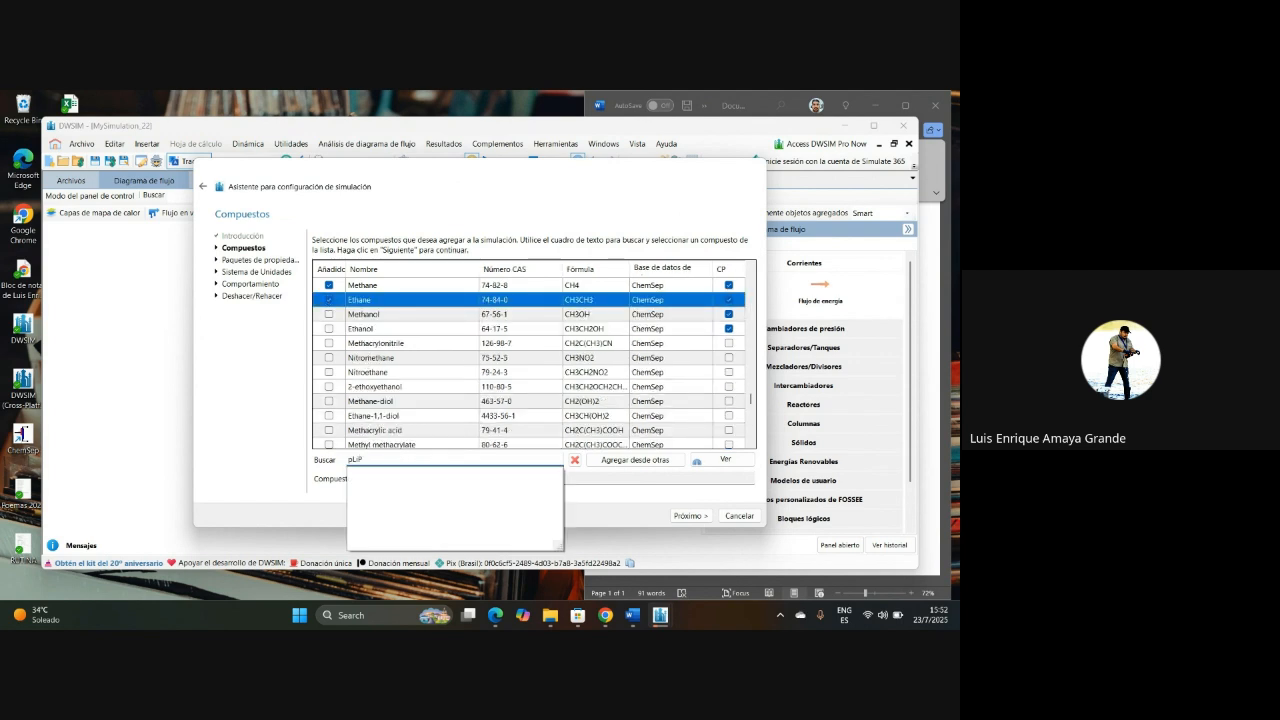
type("opa")
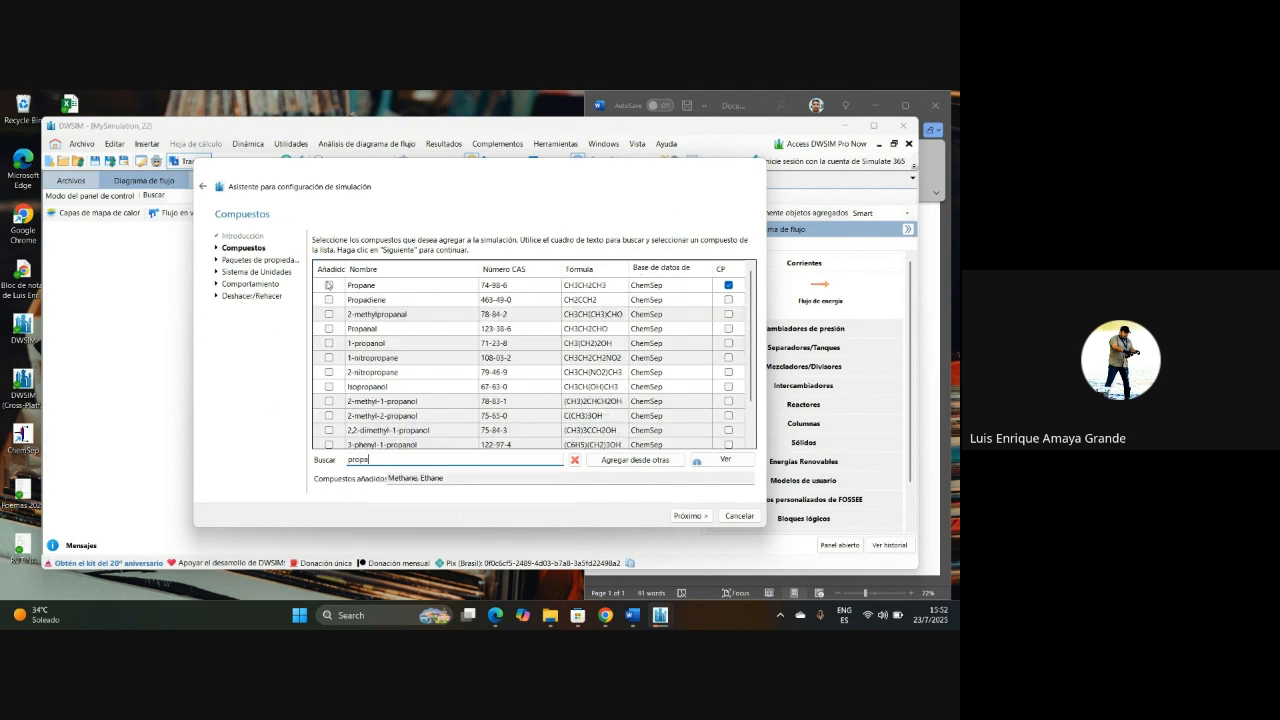
left_click(329, 285)
Step: Add N-butane to the simulation and check the selected compounds against the problem statement in Word
left_click_drag(371, 460, 315, 455)
type("n2")
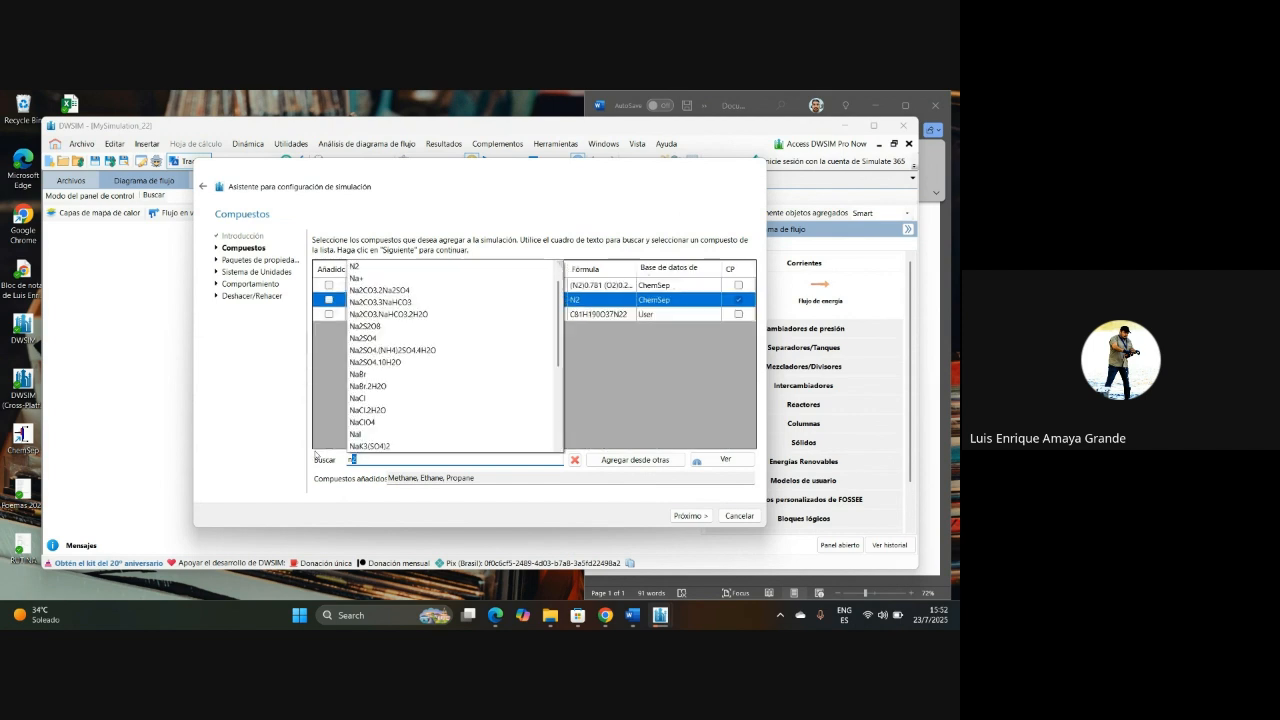
type("but")
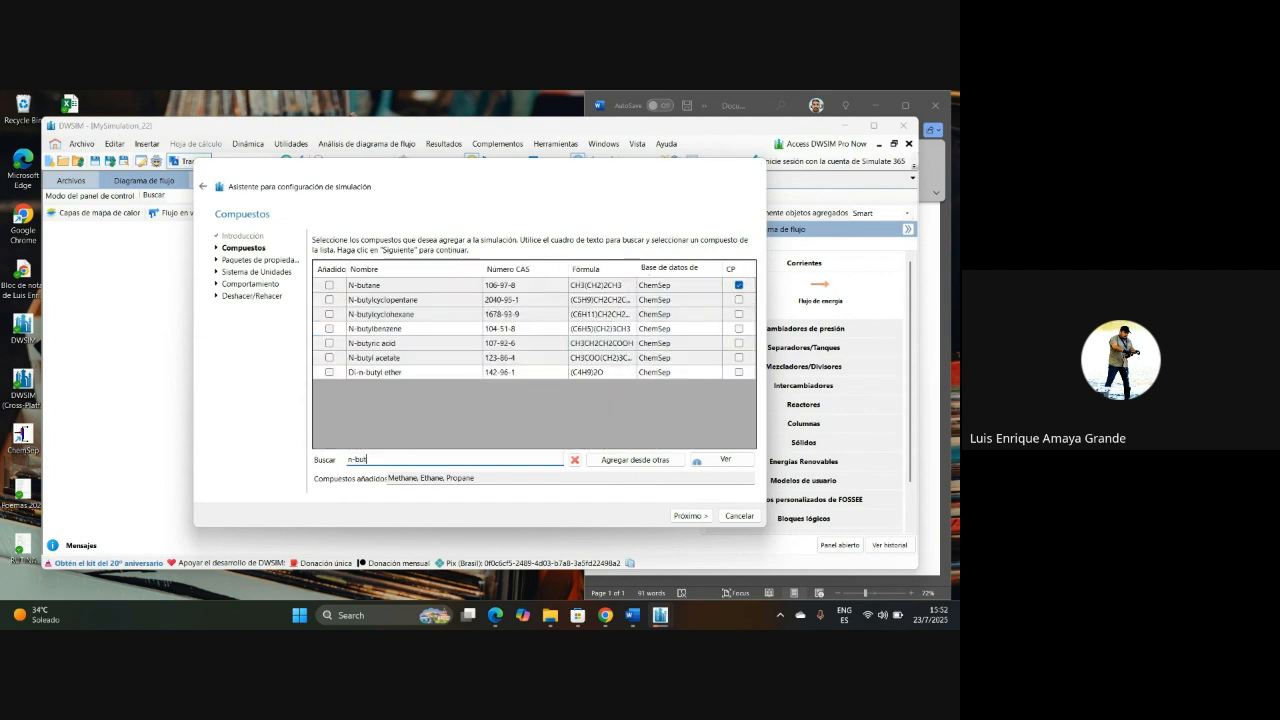
left_click(330, 286)
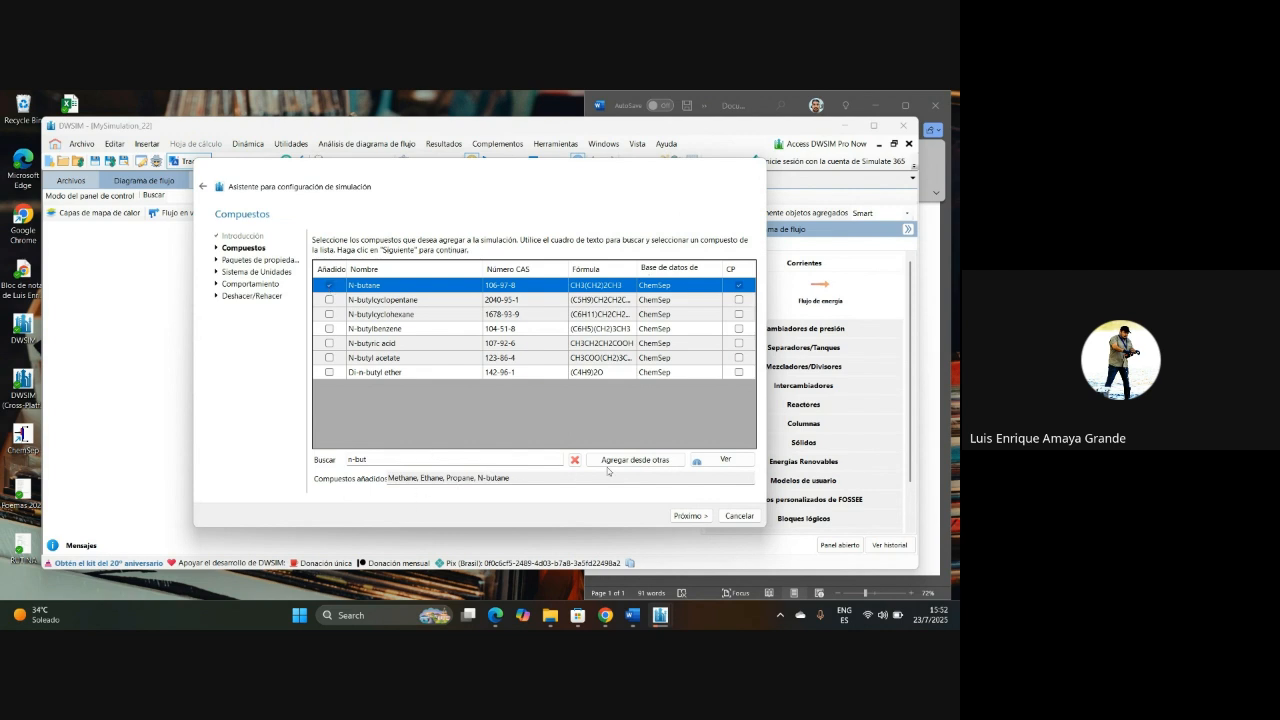
left_click(937, 241)
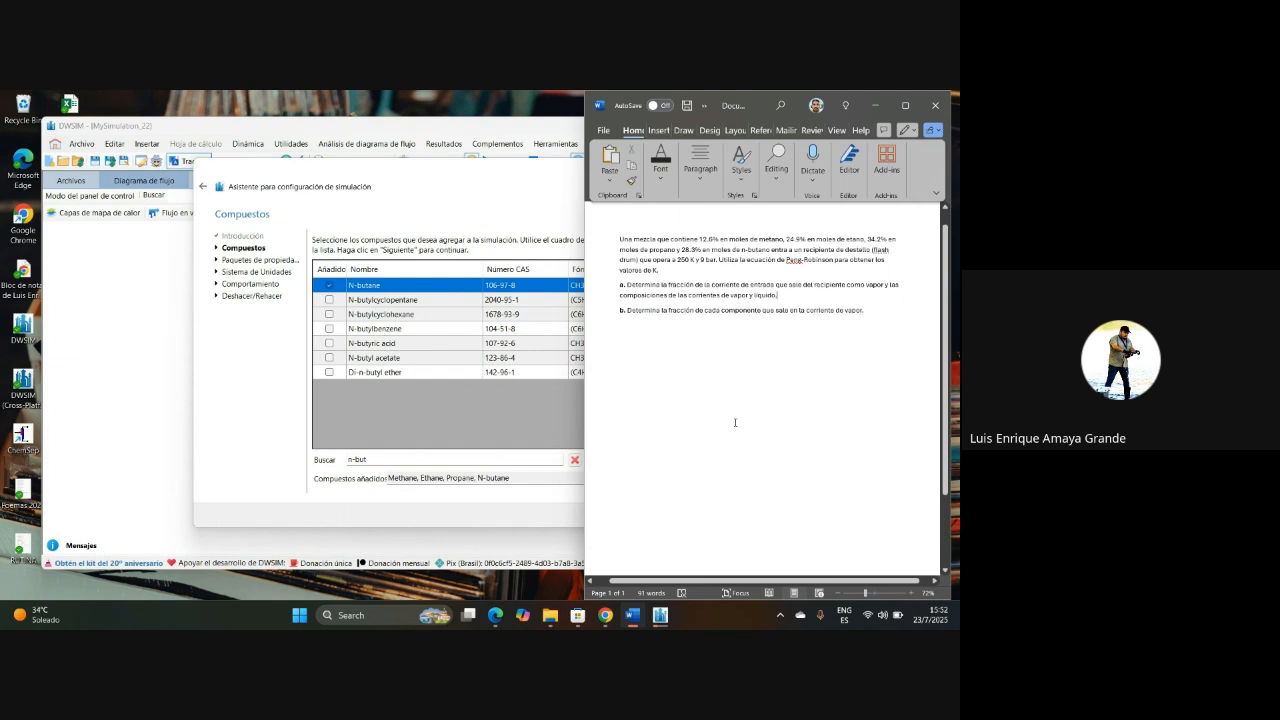
left_click(516, 451)
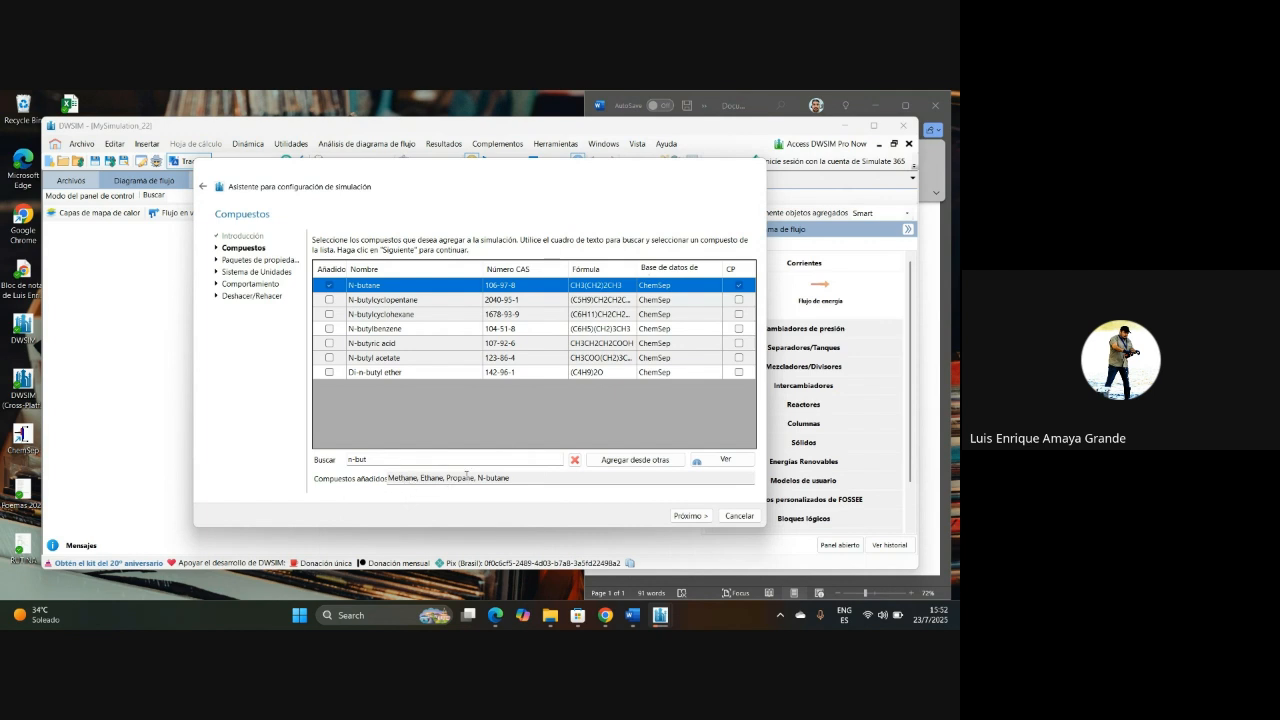
Step: Review the available property packages and add Peng-Robinson (PR) to the simulation
left_click(688, 516)
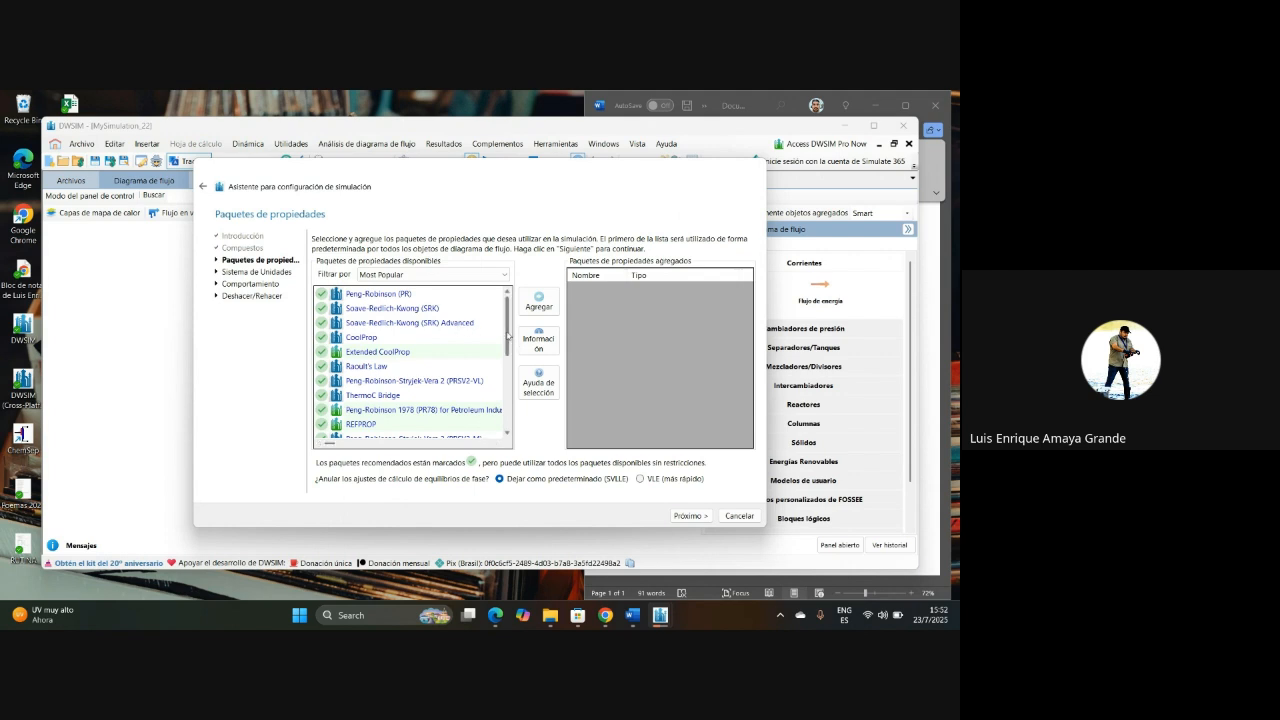
left_click_drag(507, 335, 506, 400)
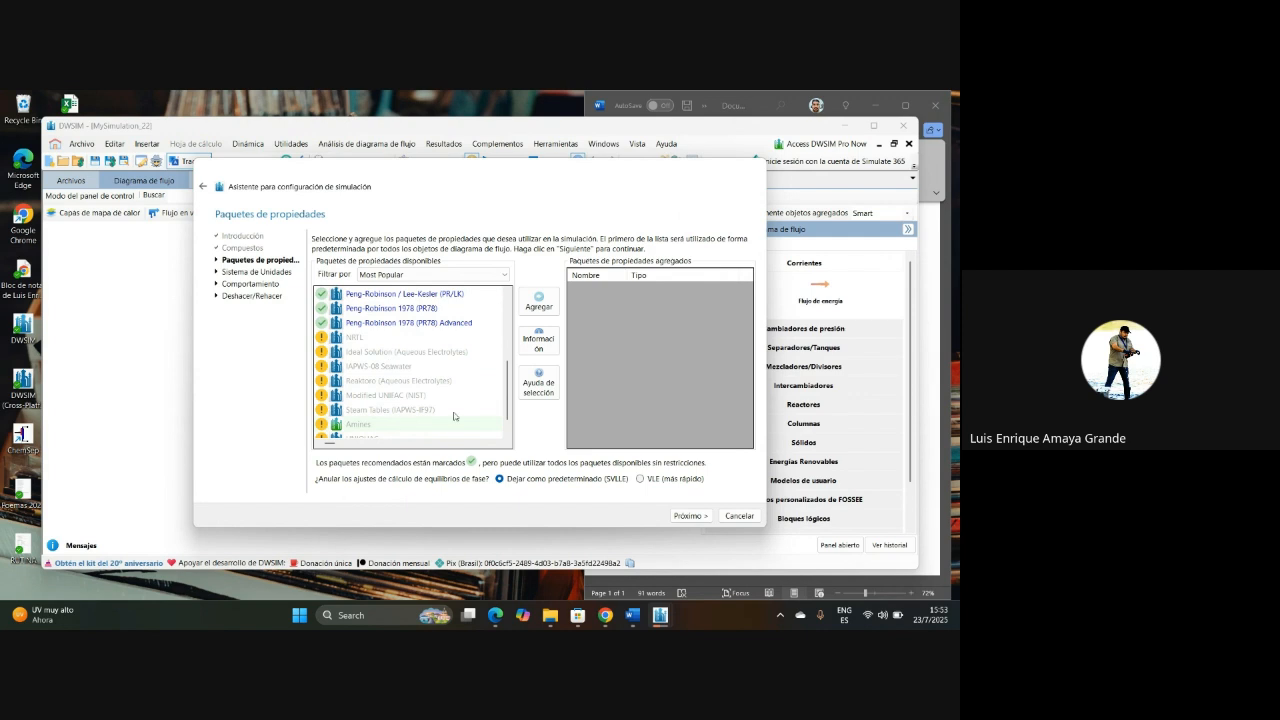
left_click_drag(509, 386, 510, 395)
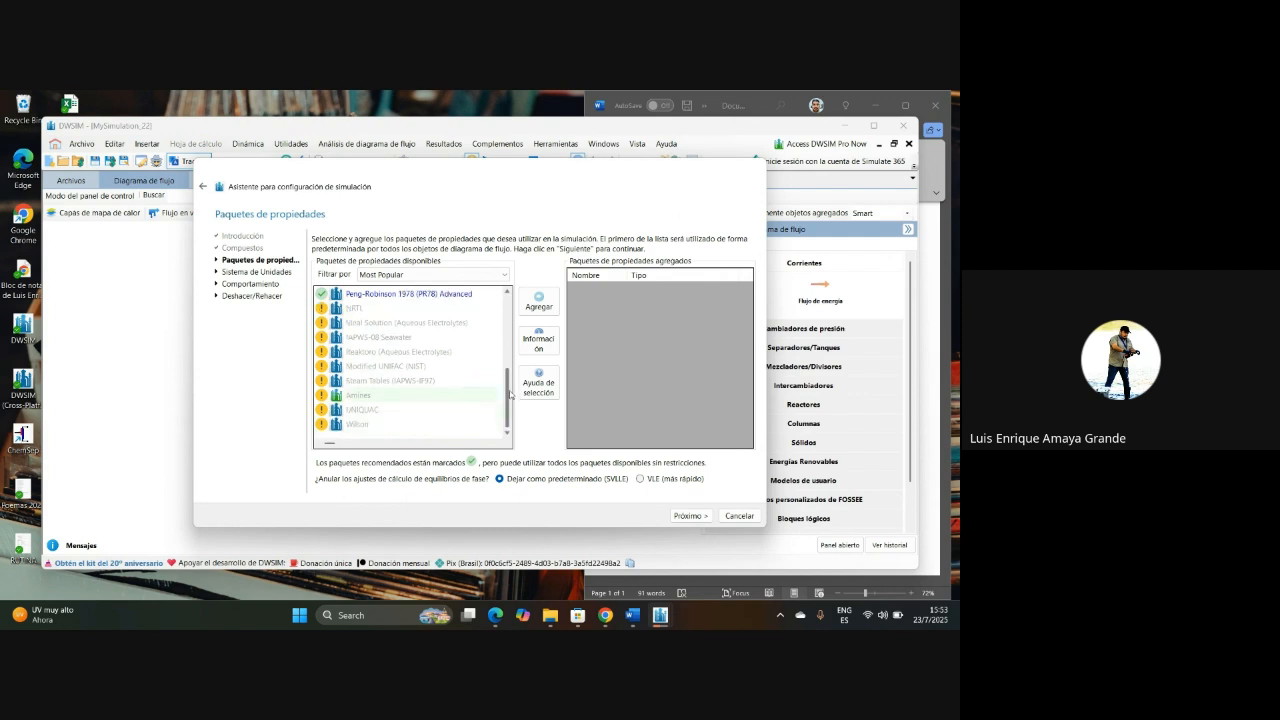
scroll(420, 360, "up", 5)
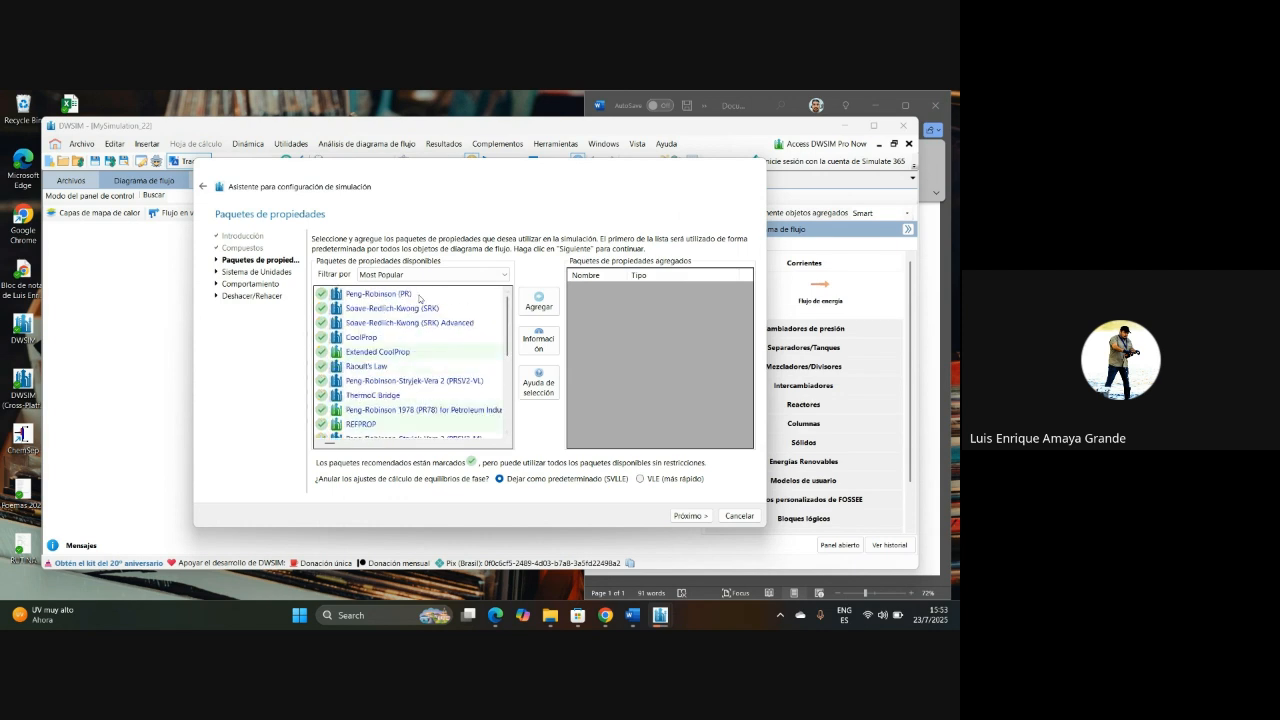
left_click(406, 294)
left_click(539, 301)
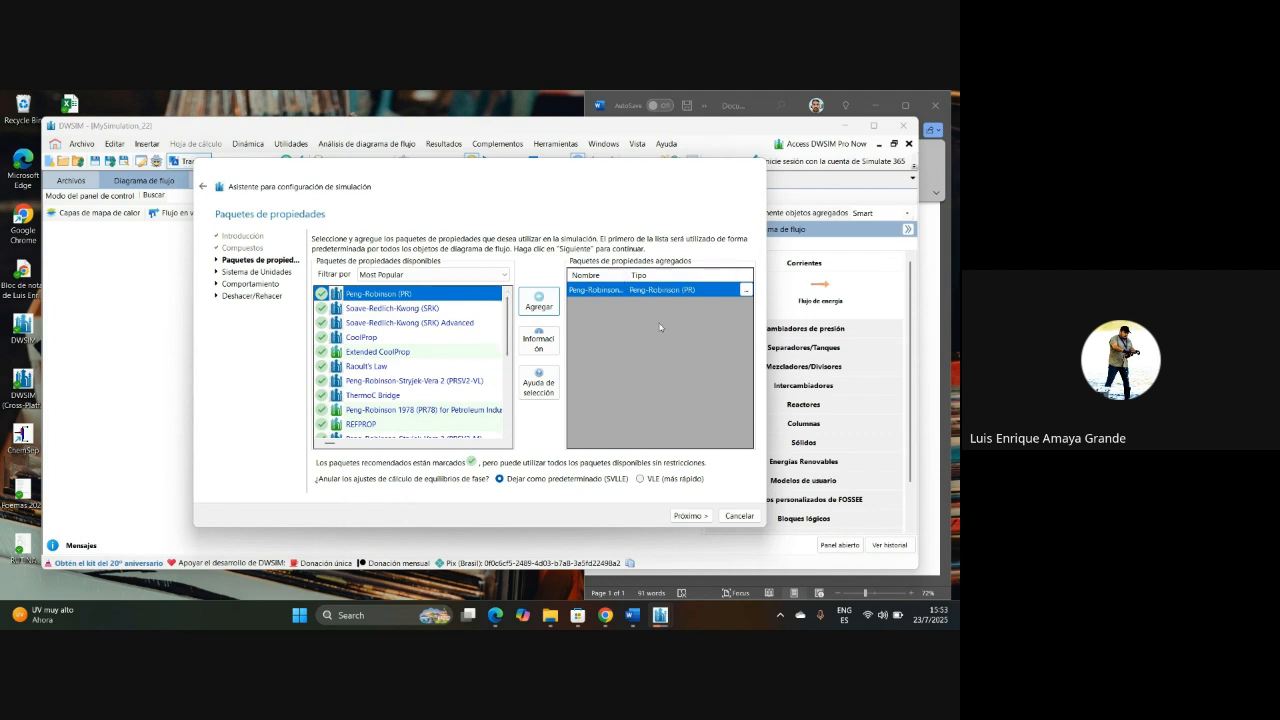
Step: Clone the SI (Engineering) system of units and set the temperature unit of the copy to K
left_click(680, 517)
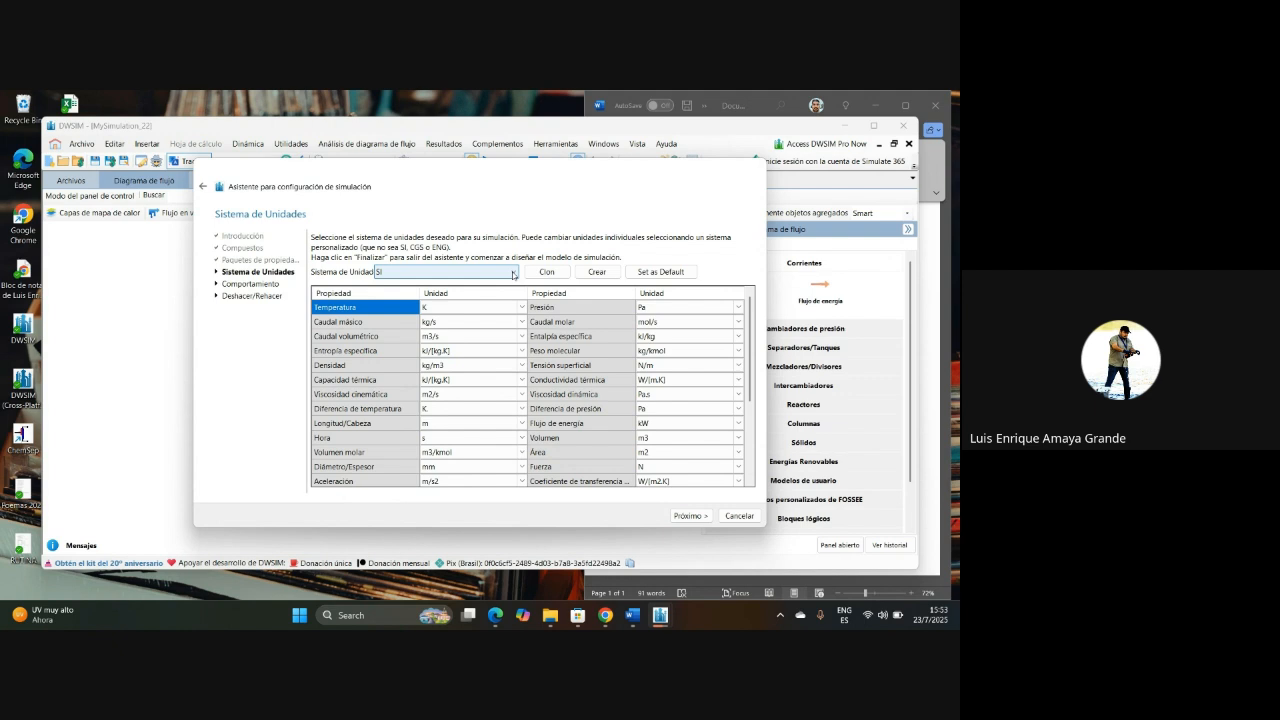
left_click(513, 274)
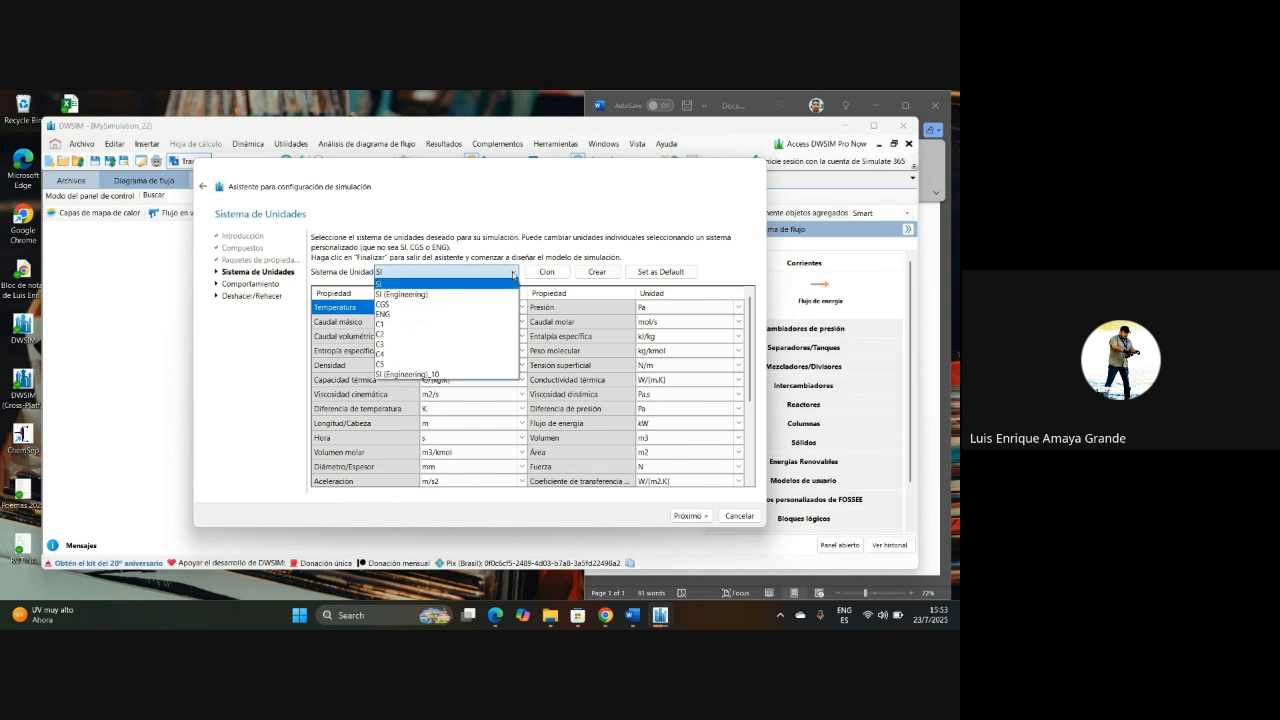
left_click(463, 293)
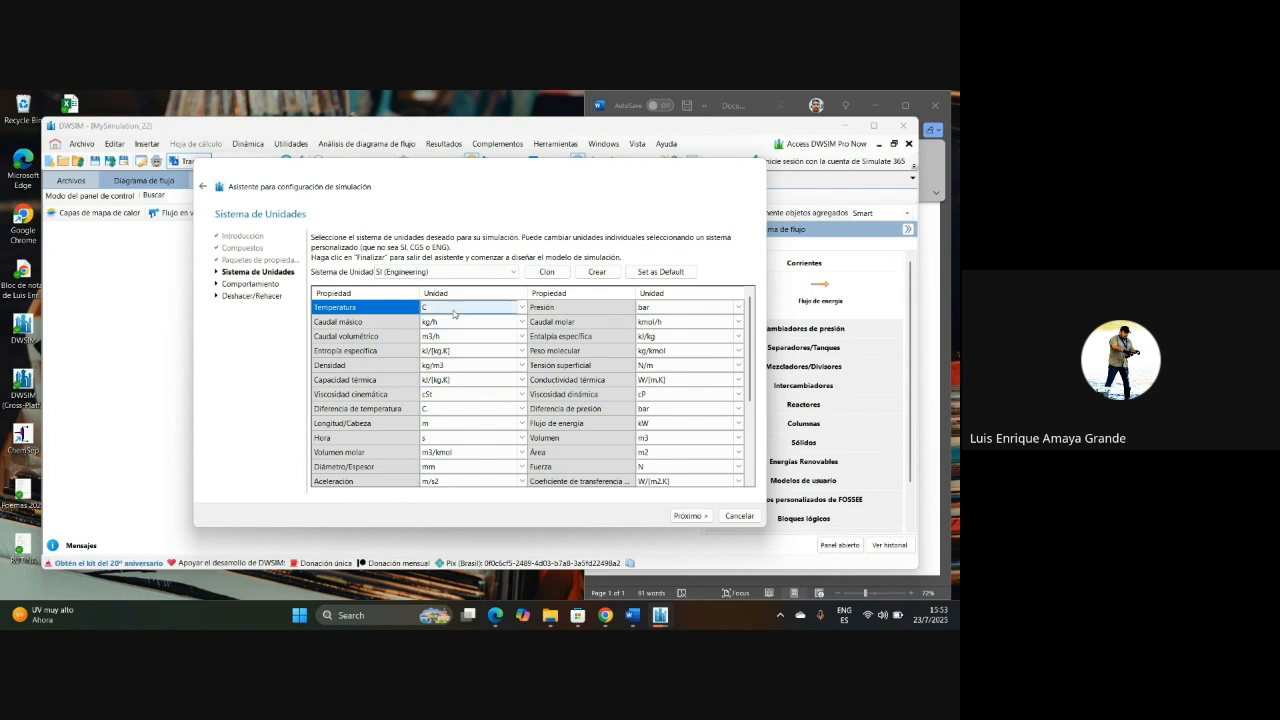
left_click(519, 307)
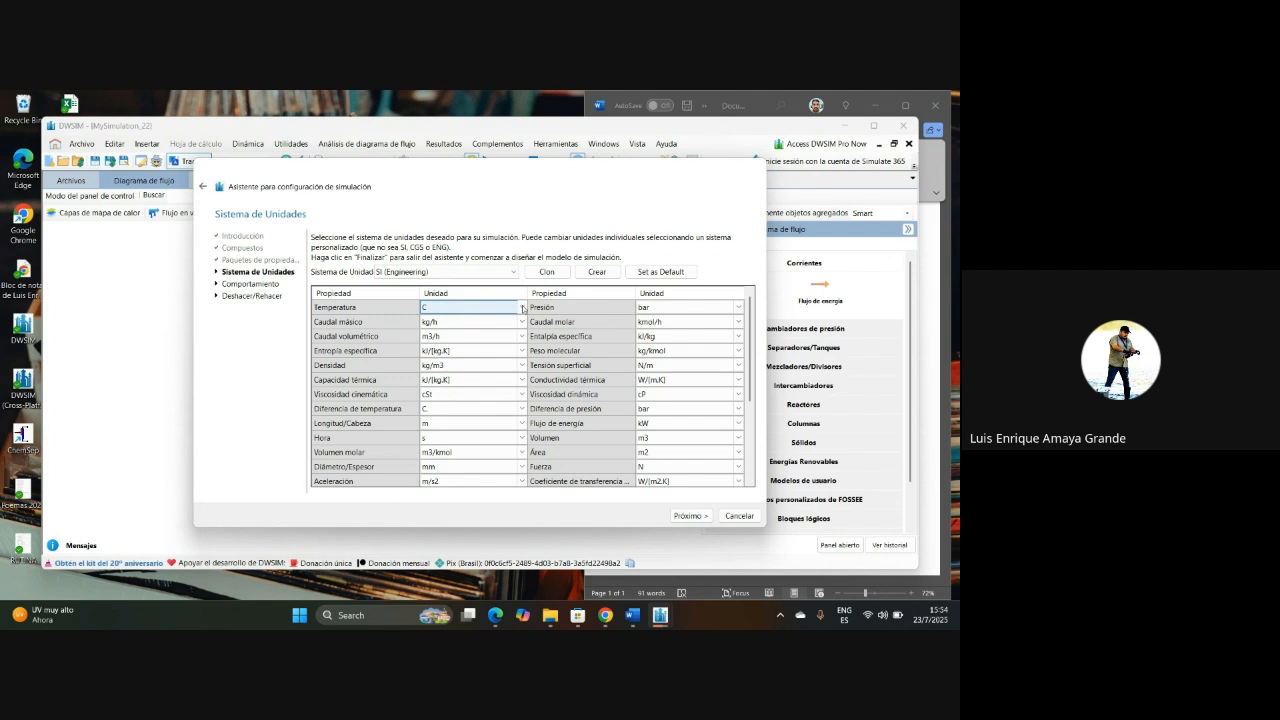
left_click(548, 272)
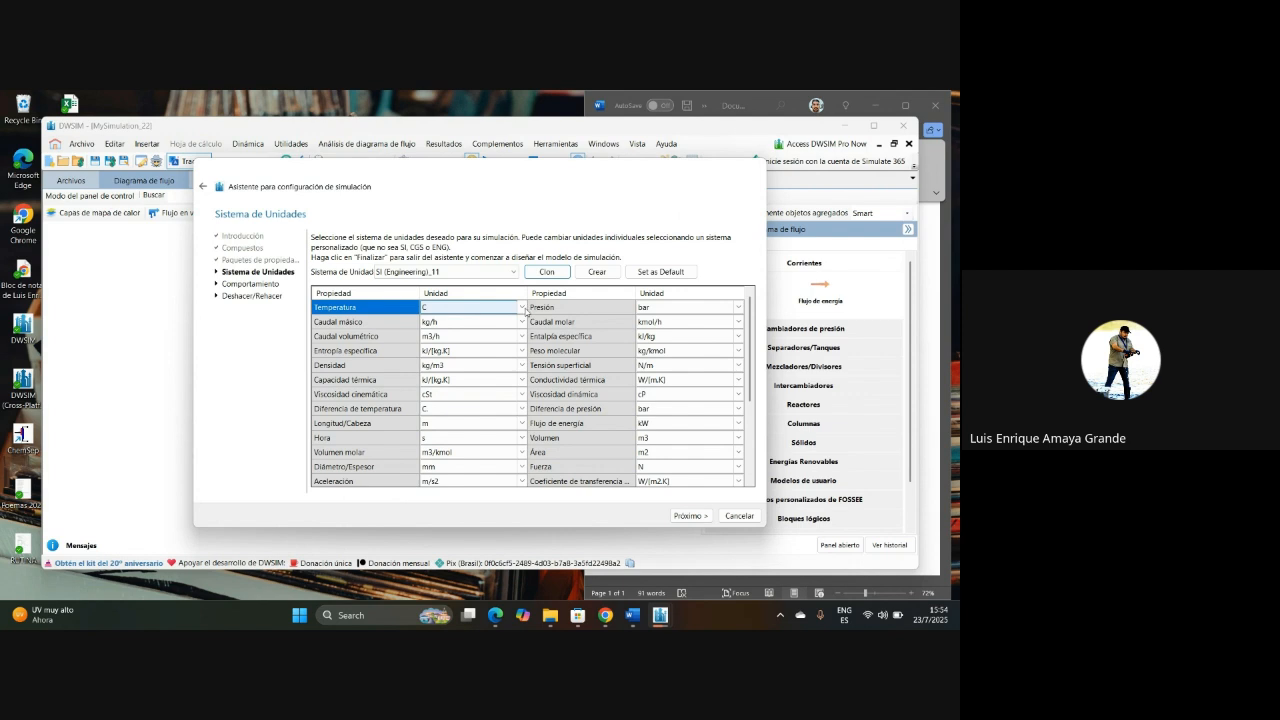
left_click(521, 307)
left_click(477, 323)
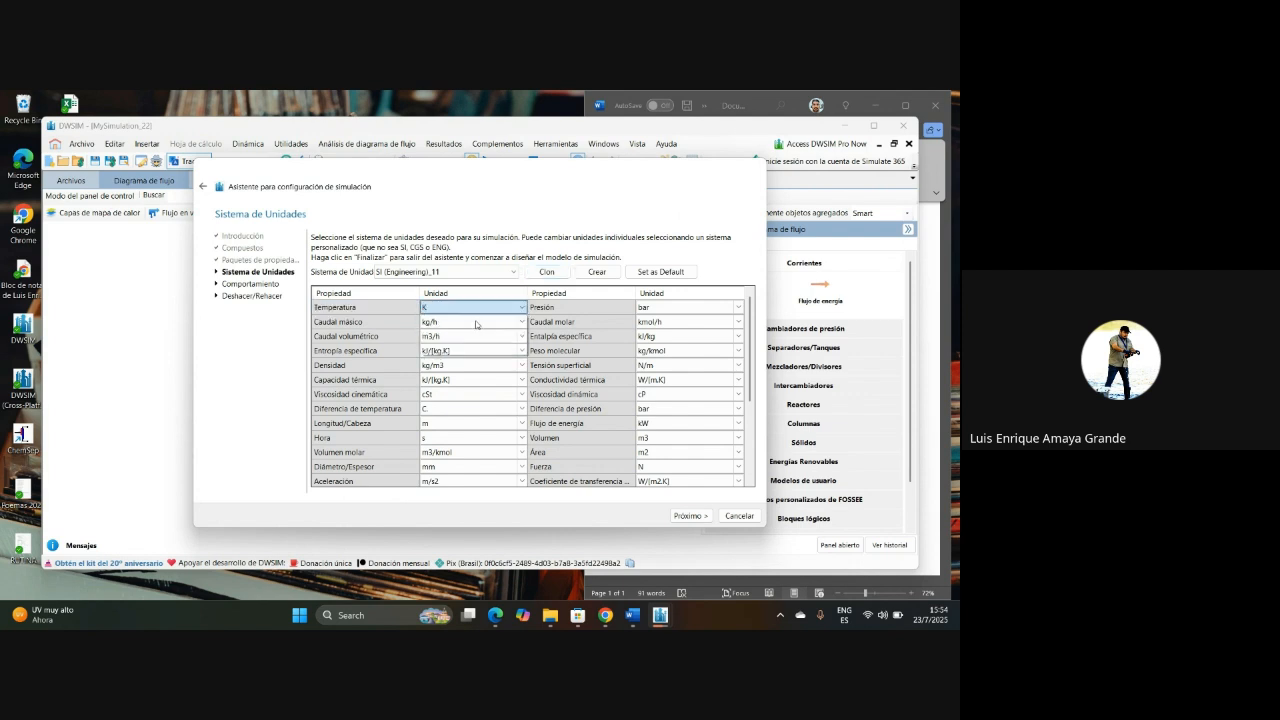
Step: Review the remaining units of the cloned system, the molecular weight unit options and the list of available unit systems
left_click(477, 322)
left_click(480, 336)
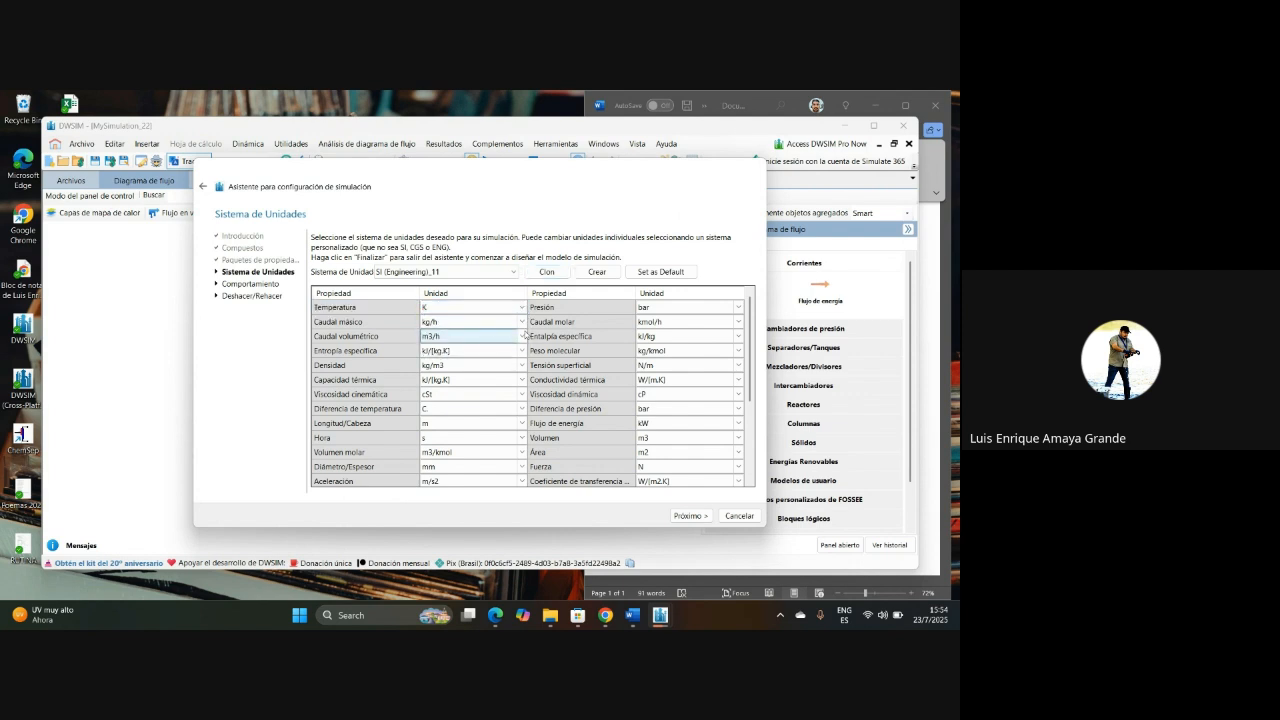
left_click(482, 398)
left_click(660, 394)
left_click(480, 408)
left_click(660, 365)
left_click(655, 351)
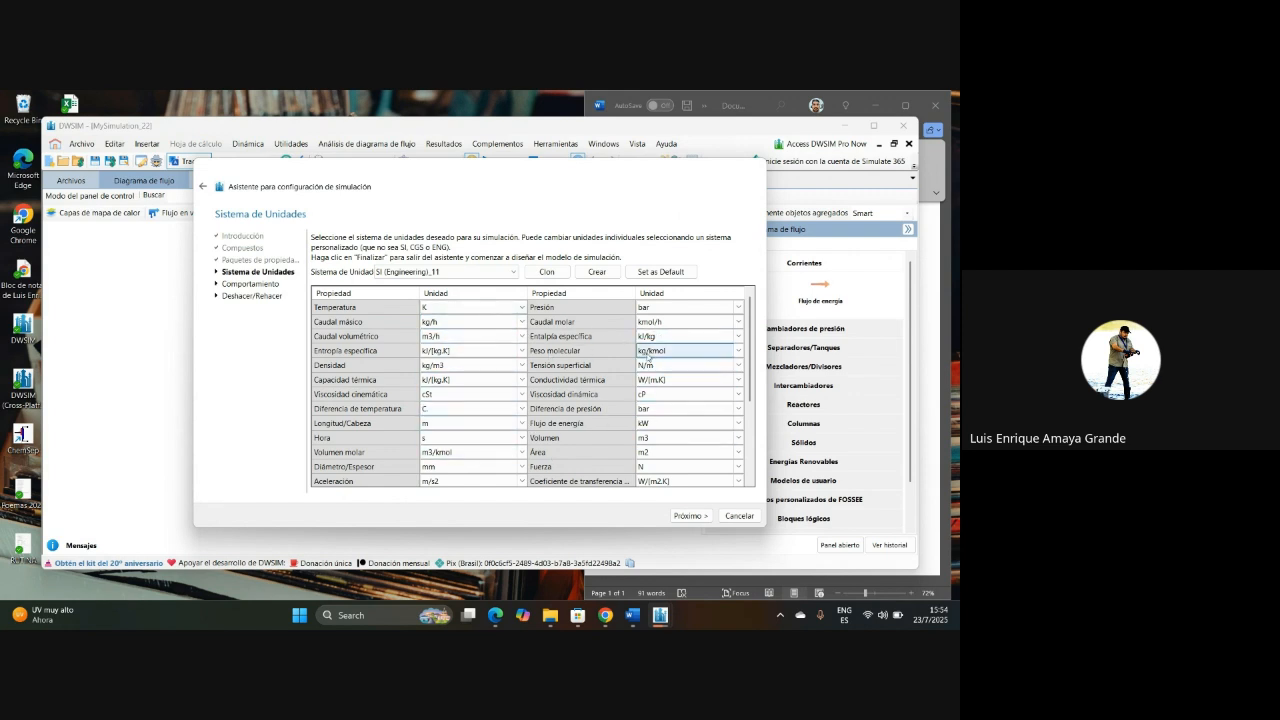
left_click(727, 352)
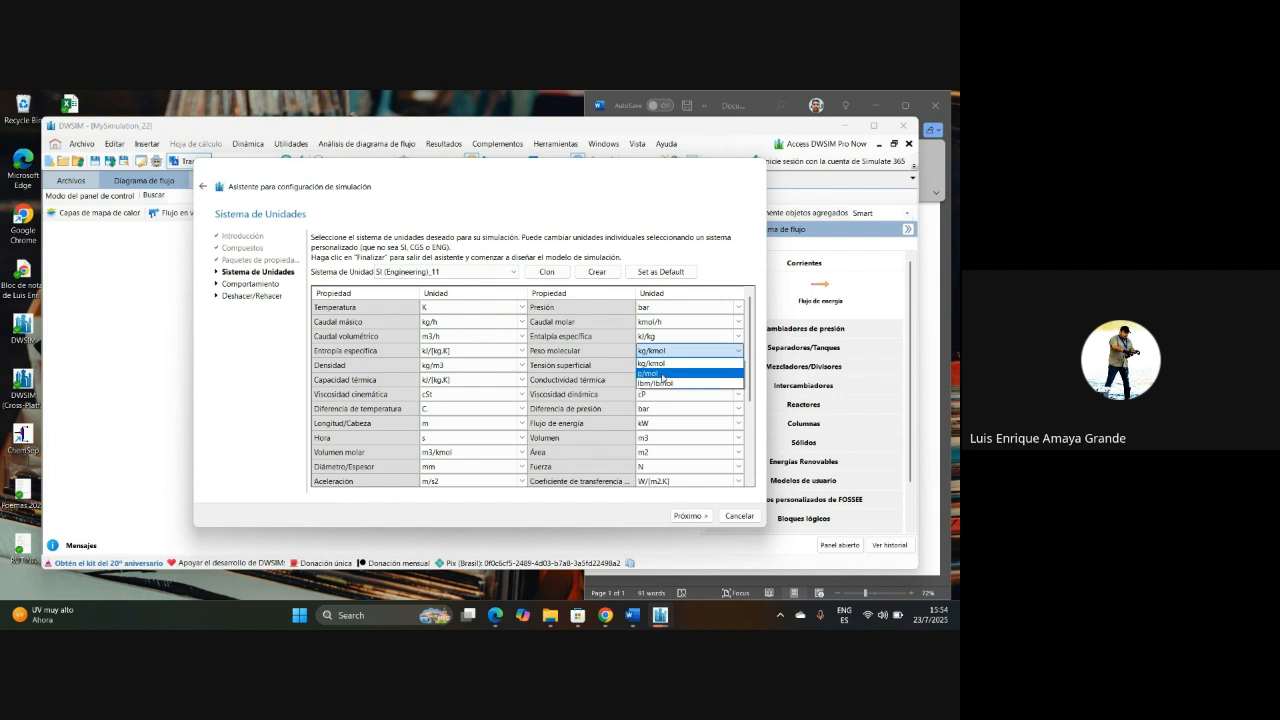
left_click(662, 365)
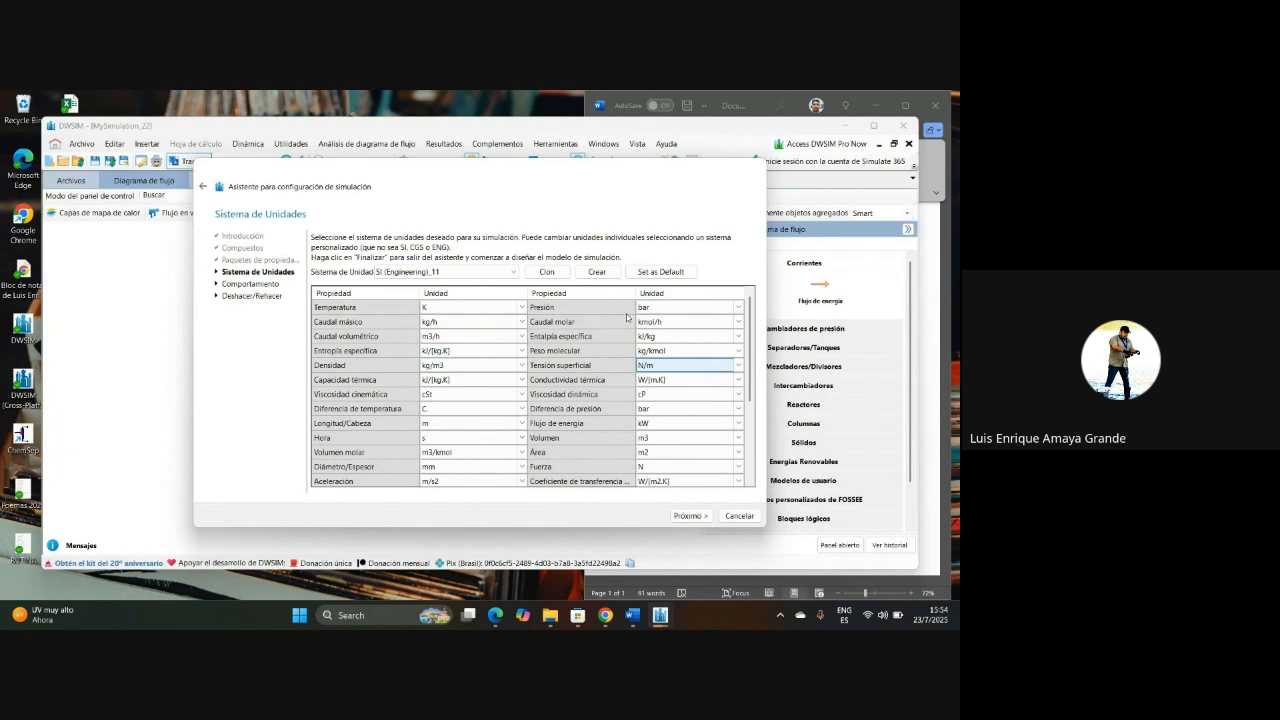
left_click(478, 272)
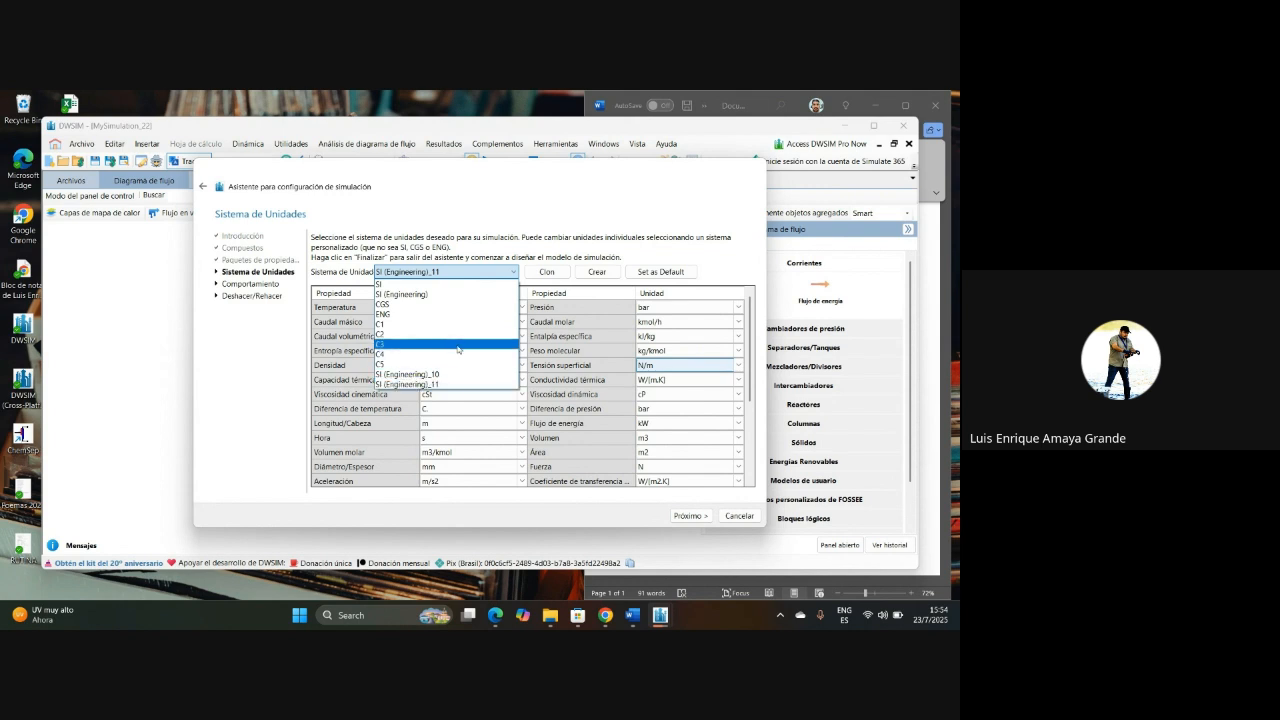
left_click(515, 270)
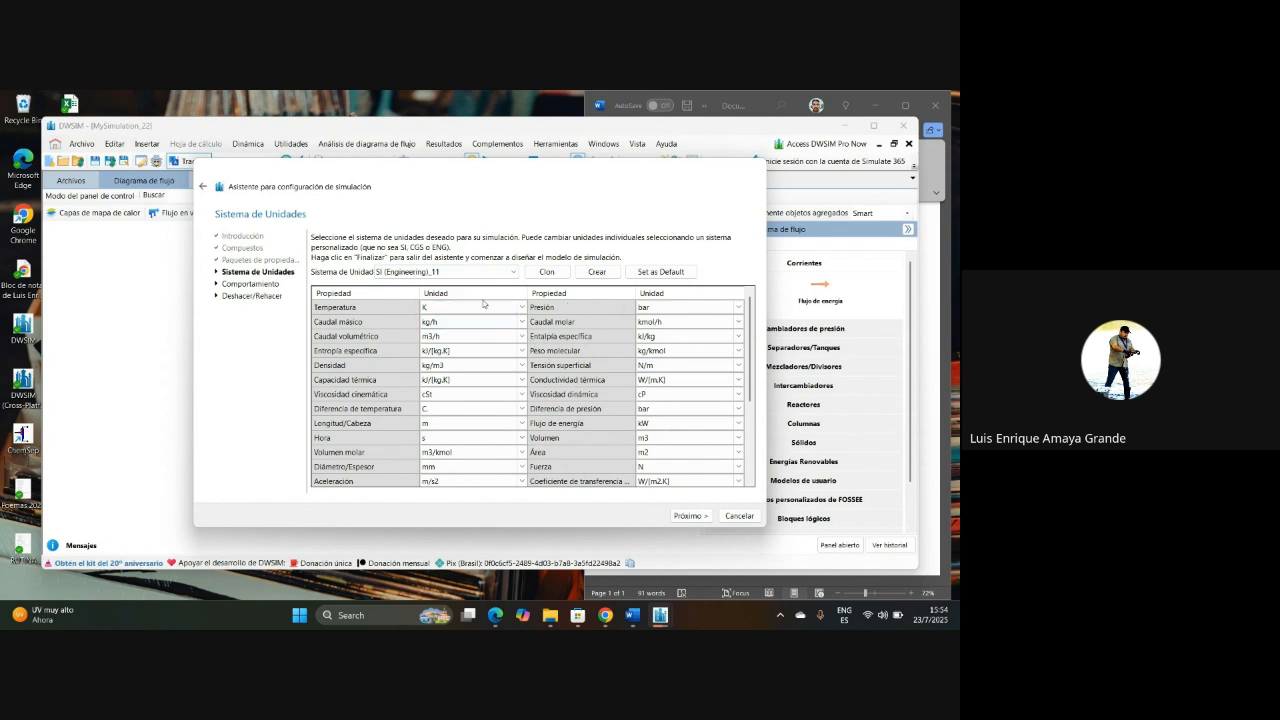
Step: Accept the cloned system of units and the default behaviour and undo/redo settings, and finish the simulation setup wizard
left_click(690, 516)
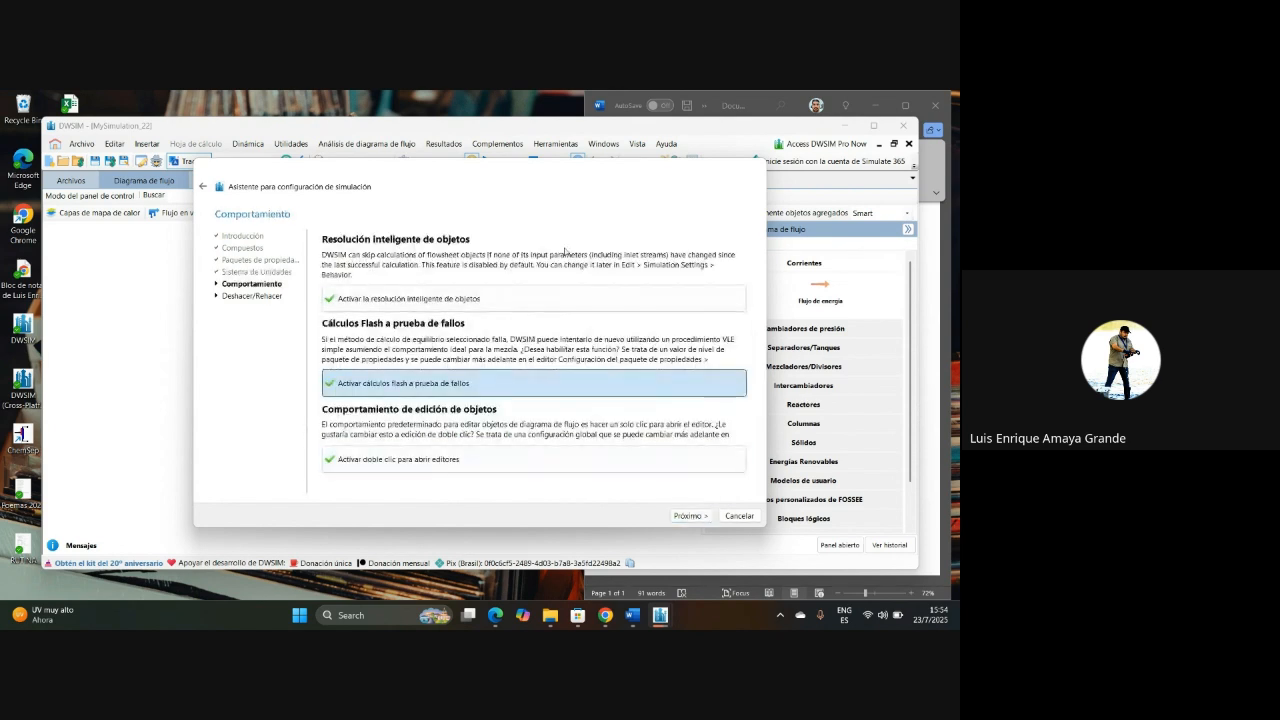
left_click(682, 516)
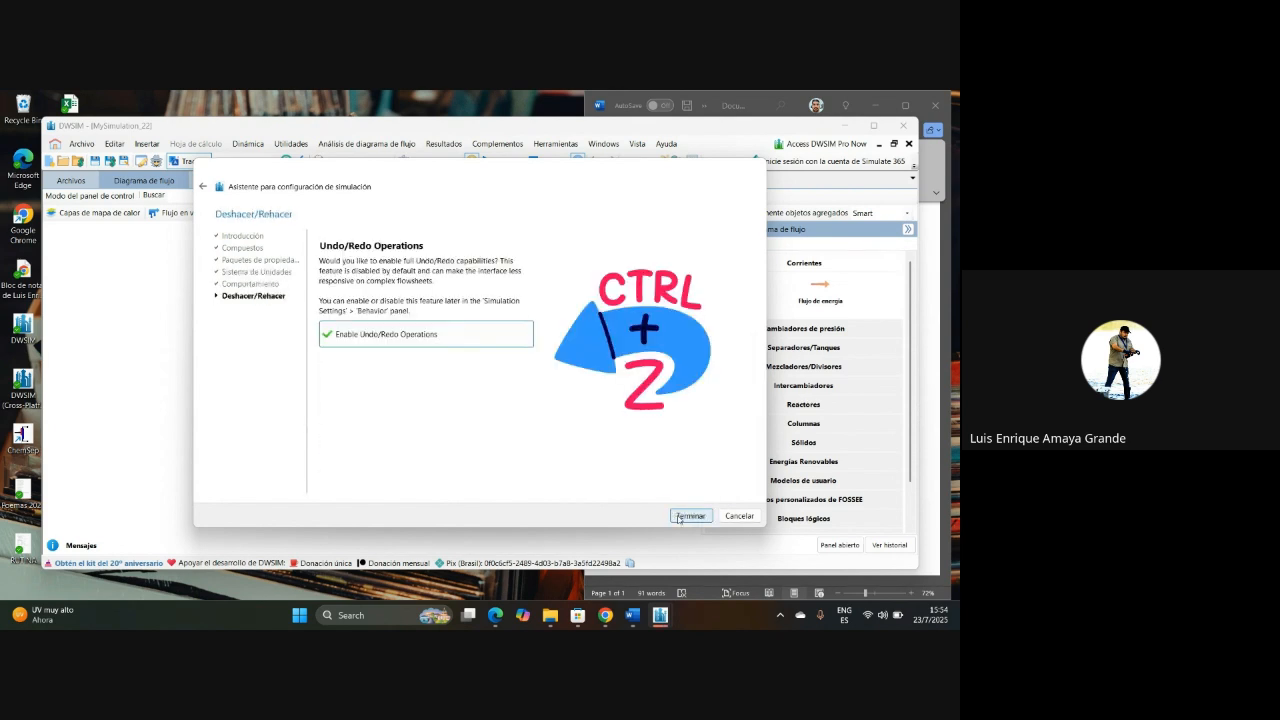
left_click(688, 516)
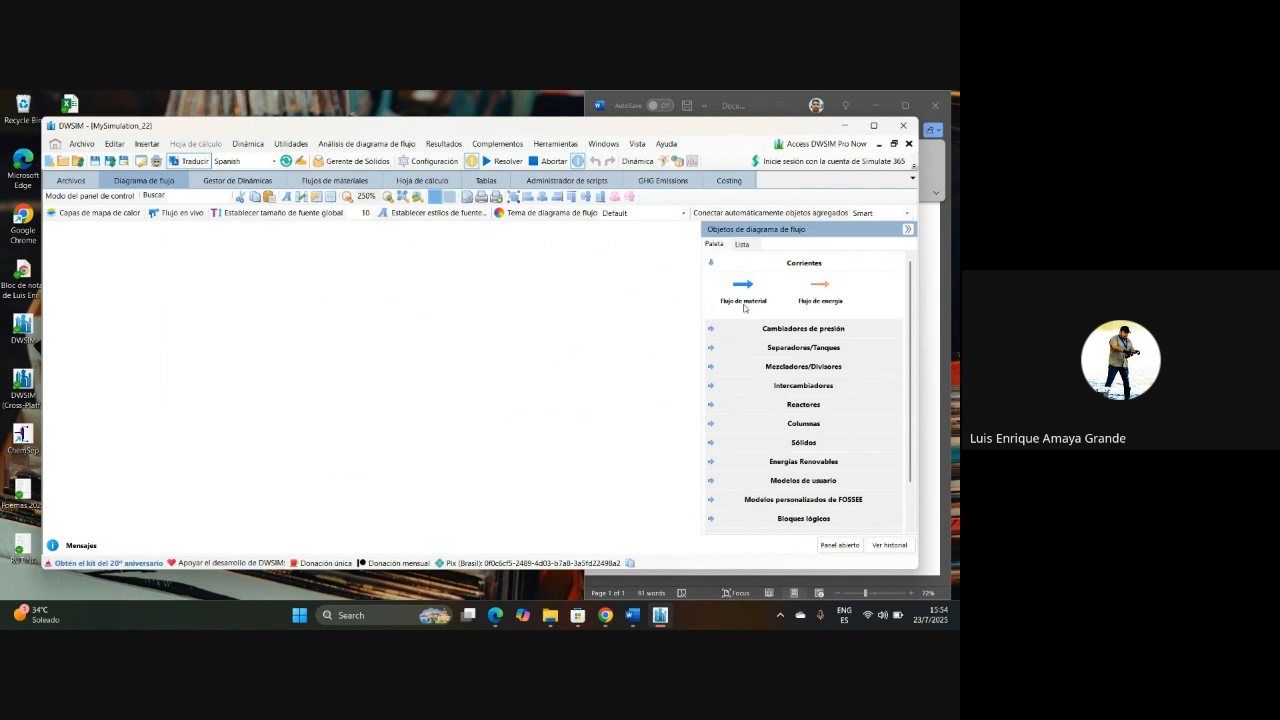
Step: Place a material stream on the flowsheet and enlarge the view around it
left_click_drag(744, 300, 285, 323)
left_click_drag(309, 341, 372, 345)
left_click_drag(648, 363, 420, 337)
scroll(420, 337, "up", 5)
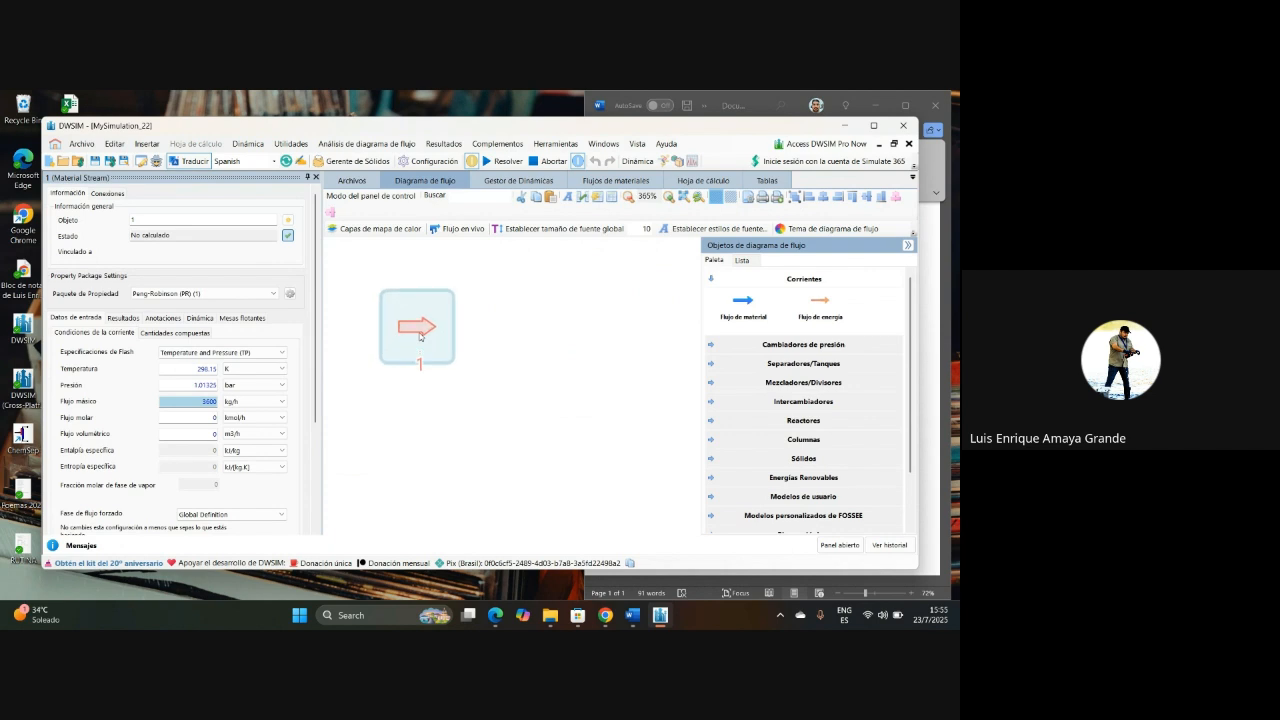
Step: Rename the material stream as FEED
left_click(152, 221)
key("BackSpace")
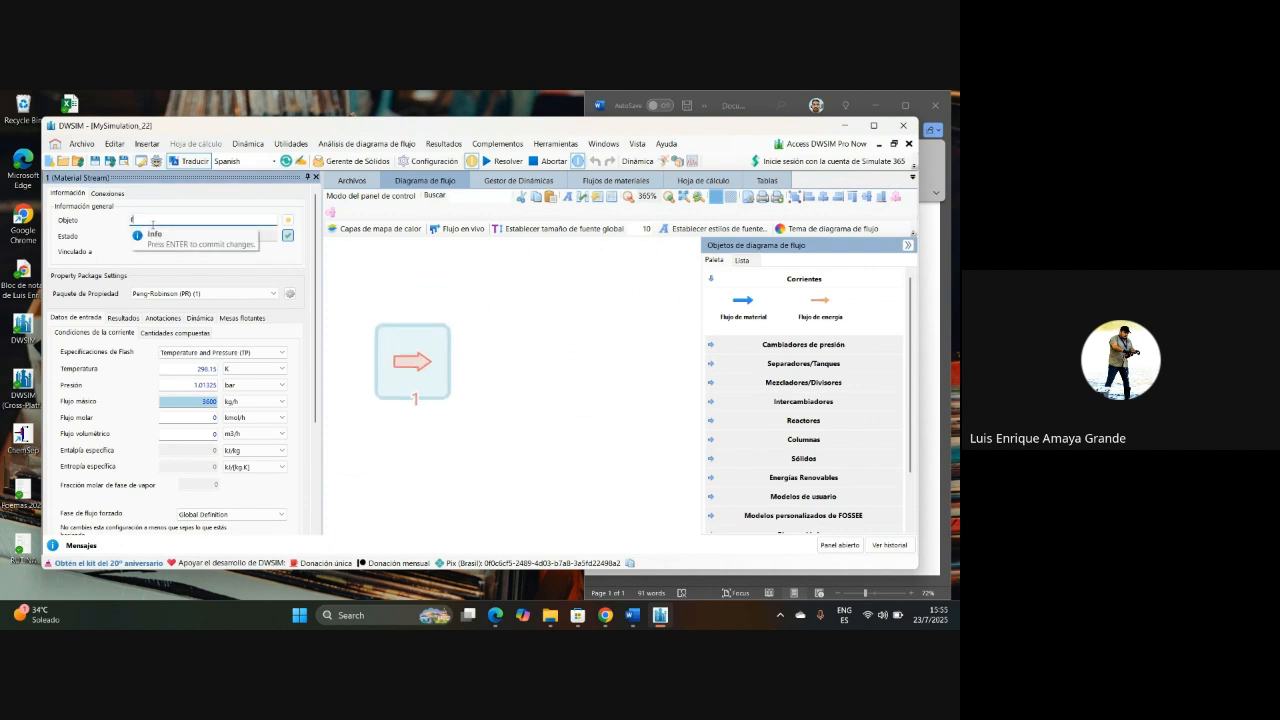
key("Caps_Lock")
type("FEE")
key("Return")
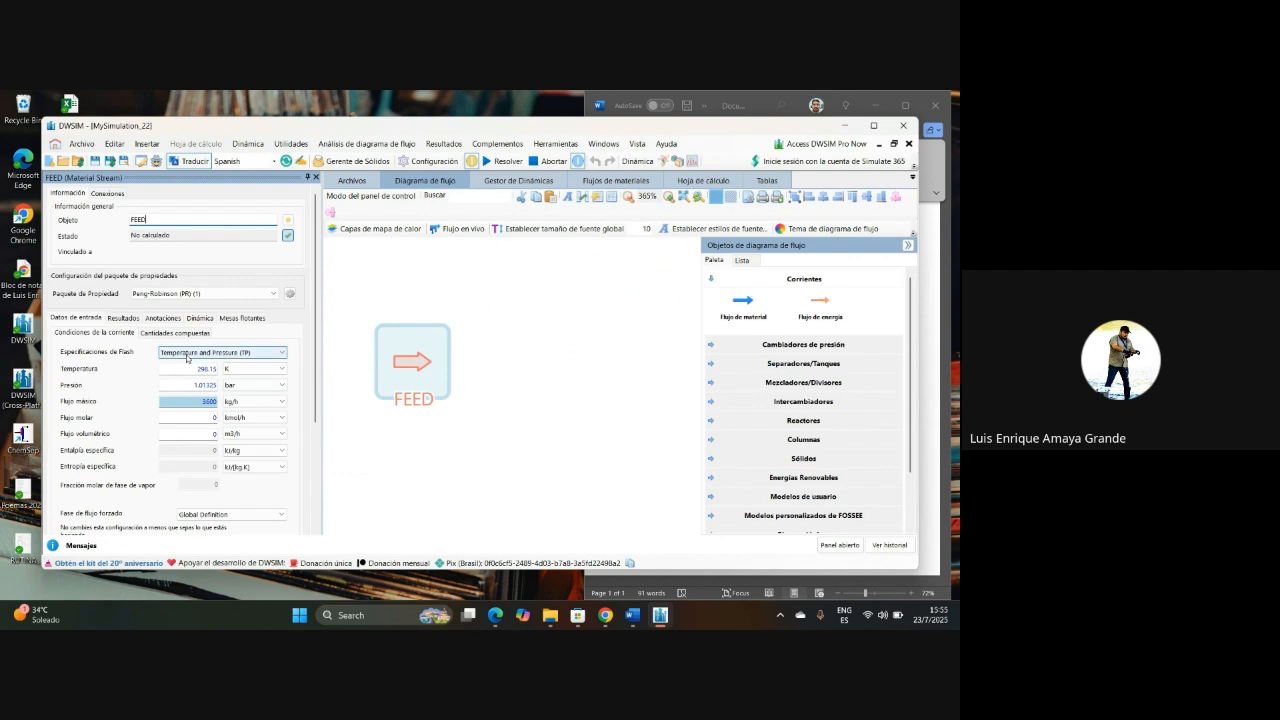
Step: Specify FEED by Temperature and Pressure (TP), with a temperature of 250 K and a pressure of 9 bar
left_click(244, 354)
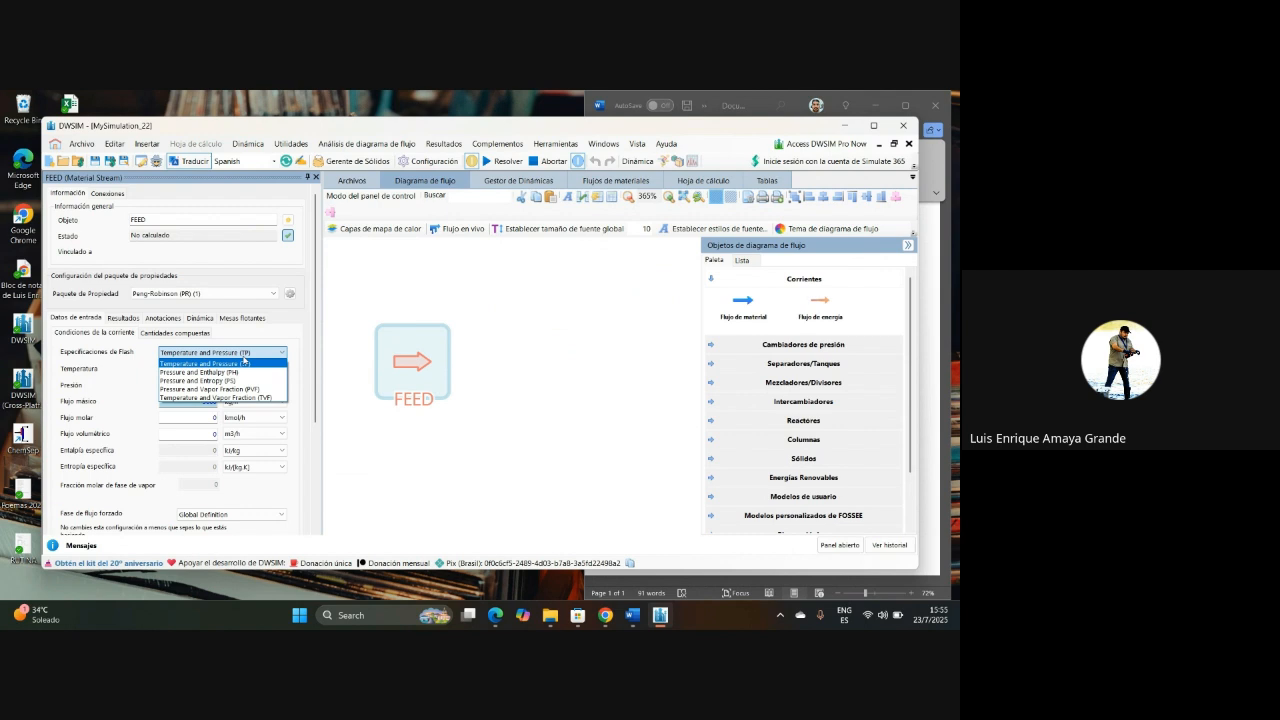
left_click(238, 363)
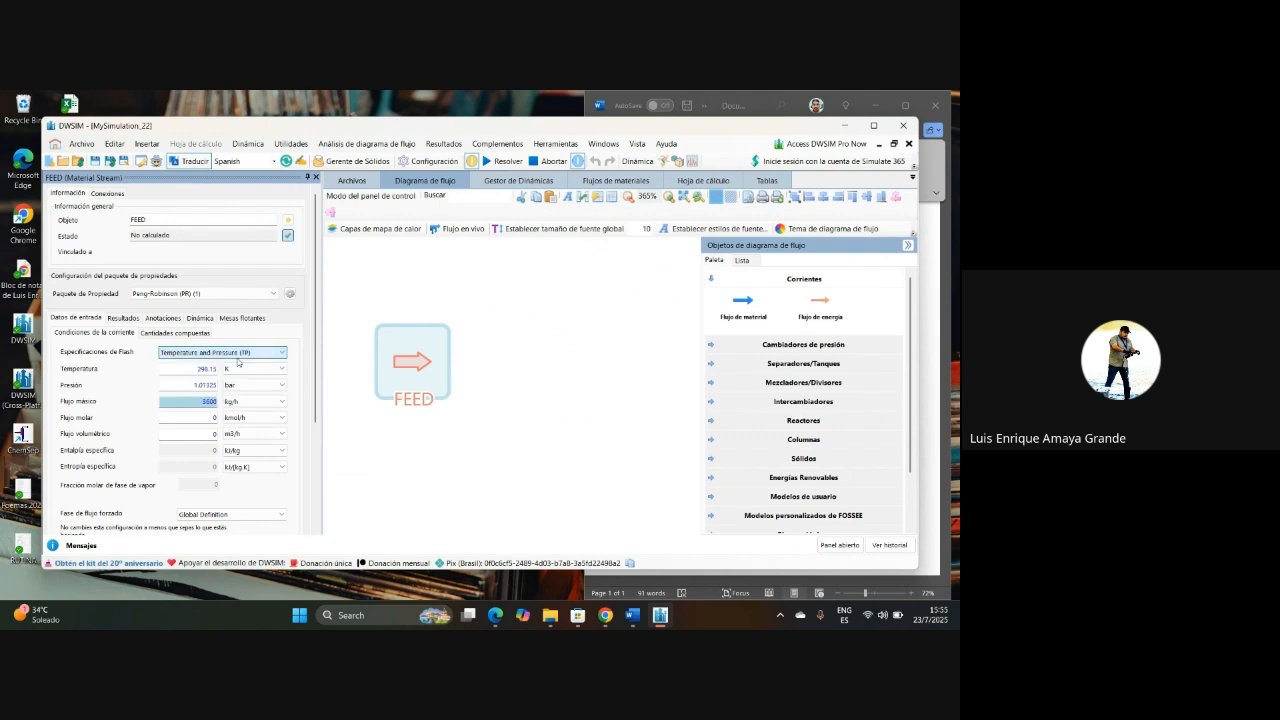
key("Tab")
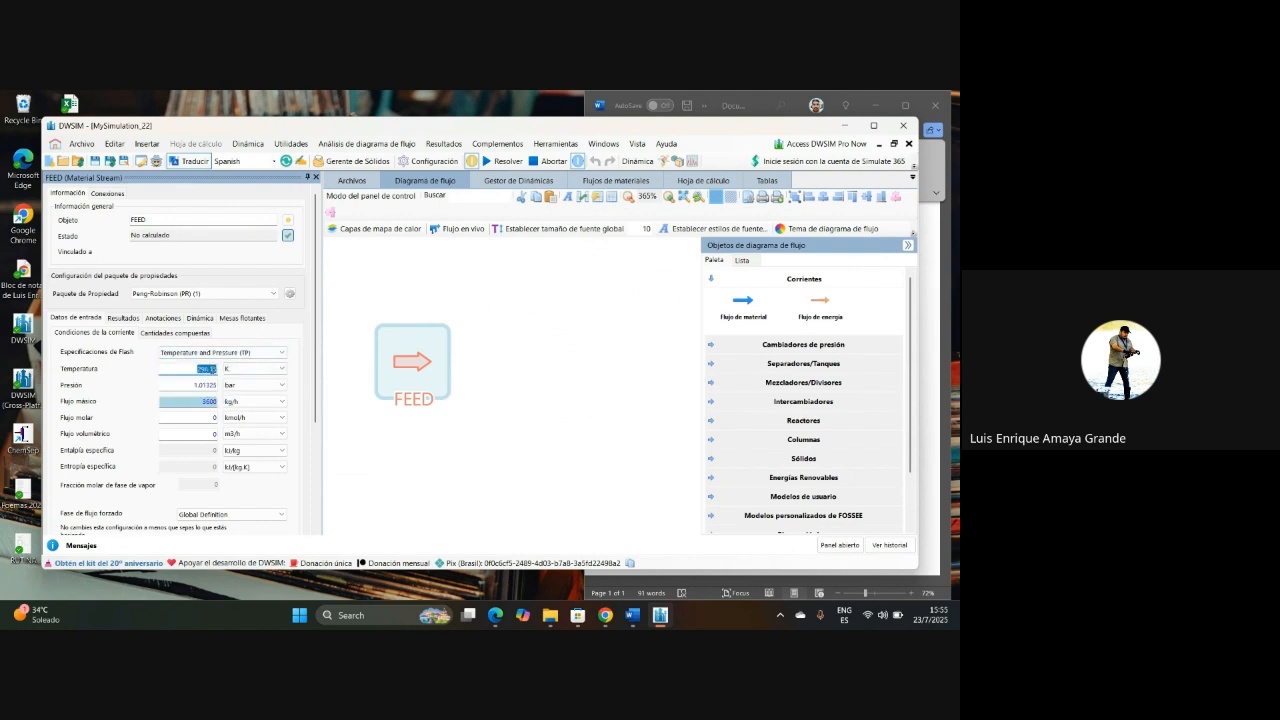
type("250")
key("Return")
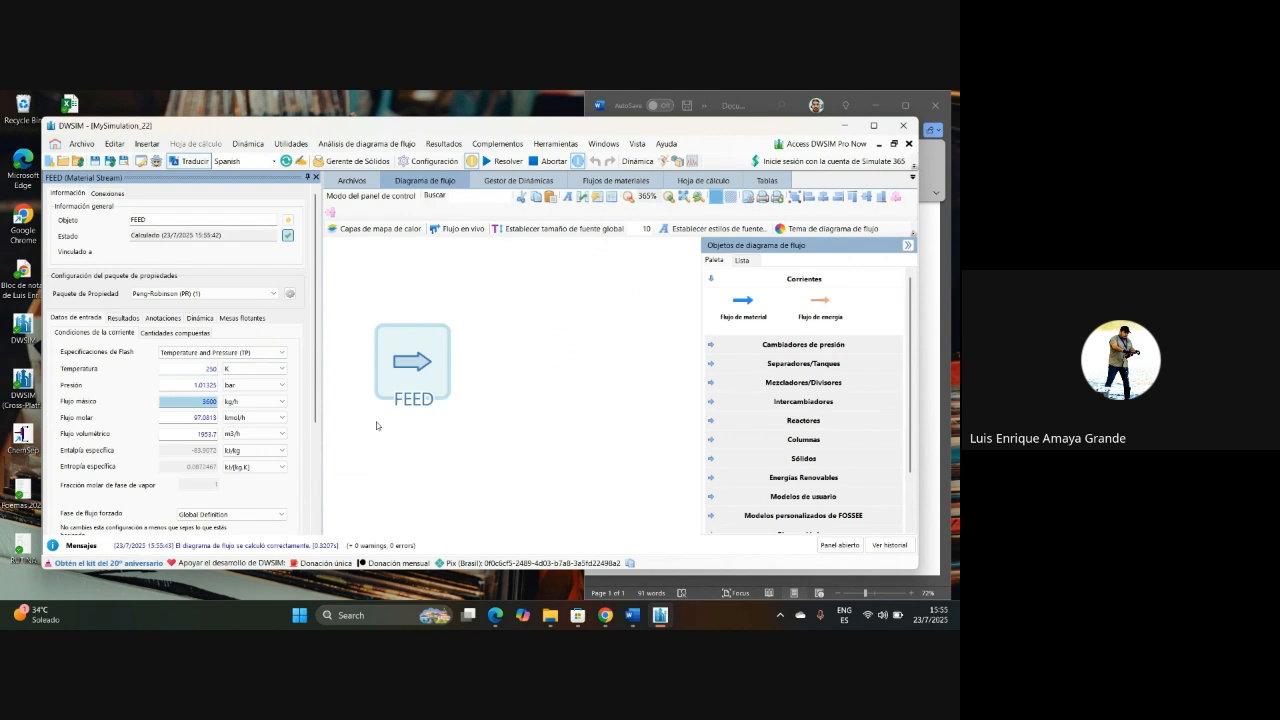
double_click(214, 386)
type("5")
key("Return")
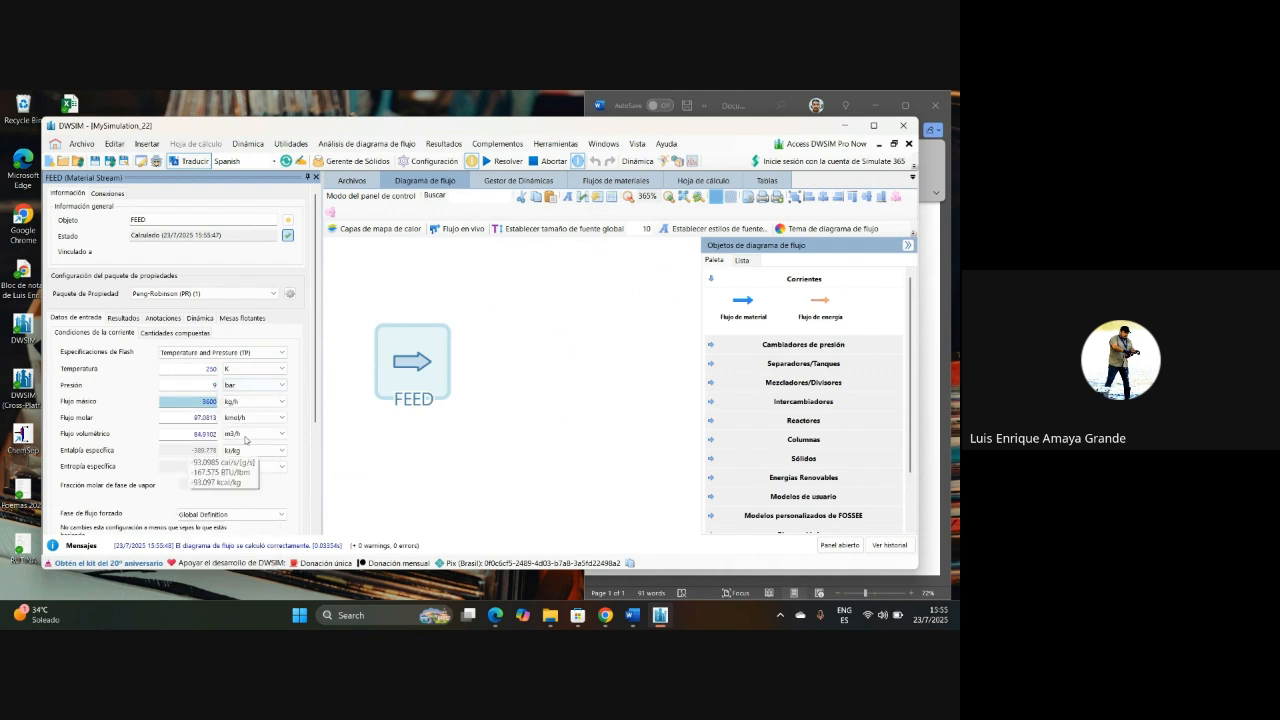
Step: Set the molar flow of FEED to 100 kmol/h
left_click(235, 419)
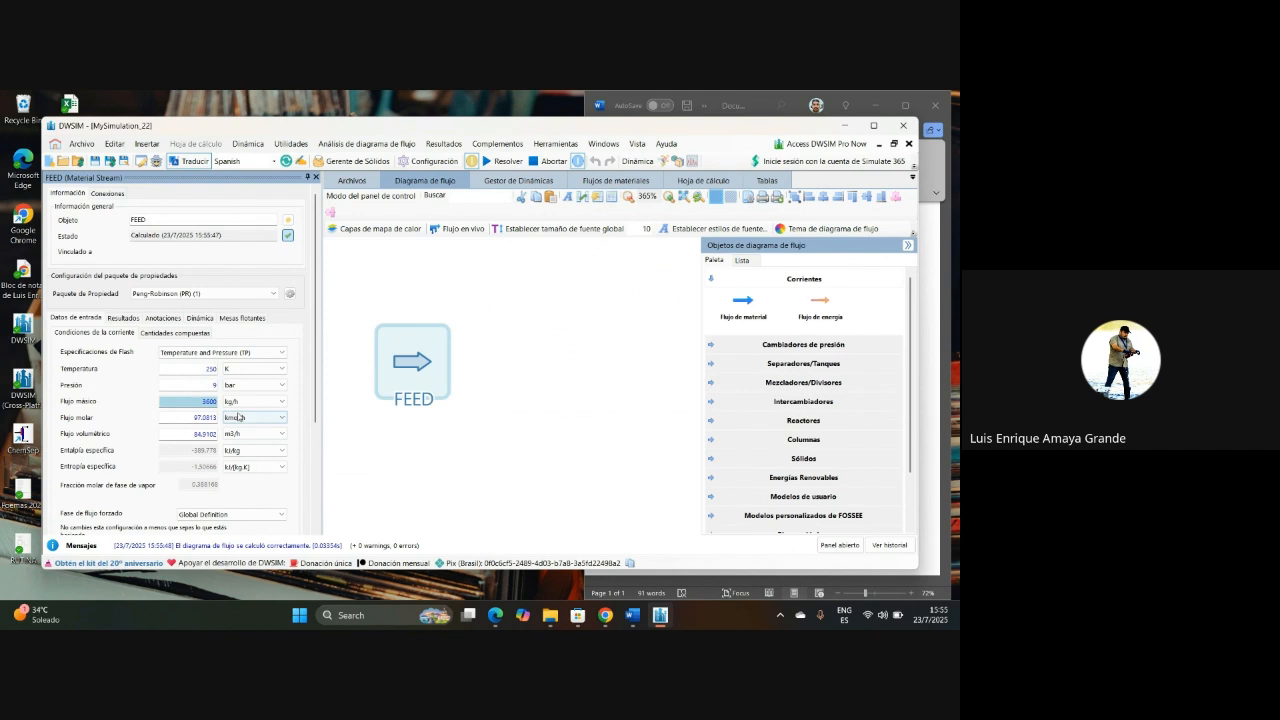
double_click(208, 419)
type("100")
key("Return")
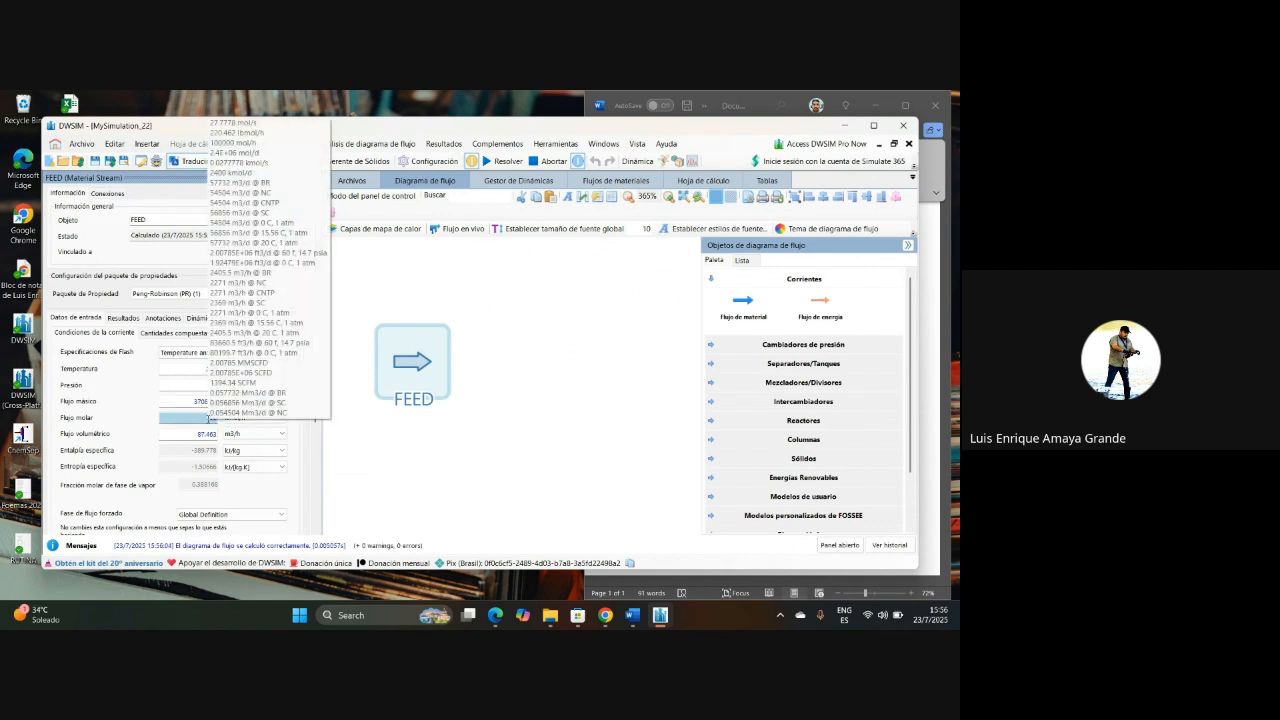
Step: Consult the problem statement in Word and set the methane mole fraction of FEED to 0.126
left_click(942, 227)
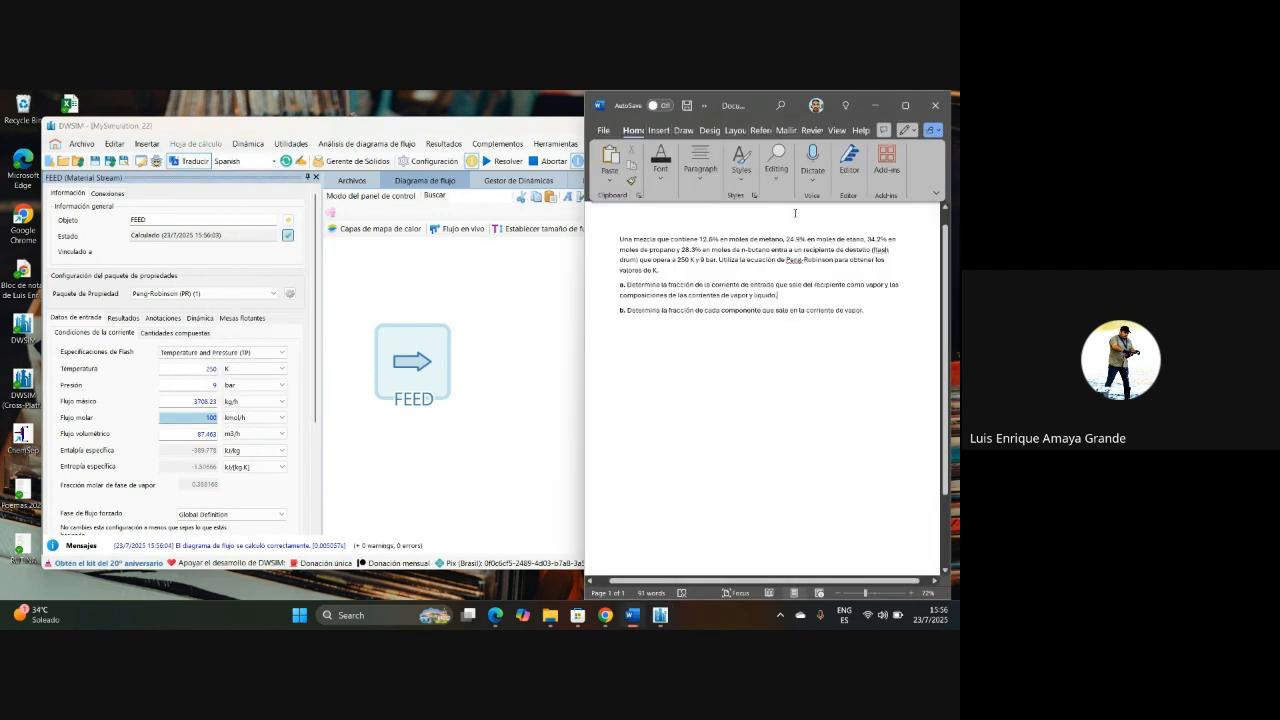
left_click(330, 487)
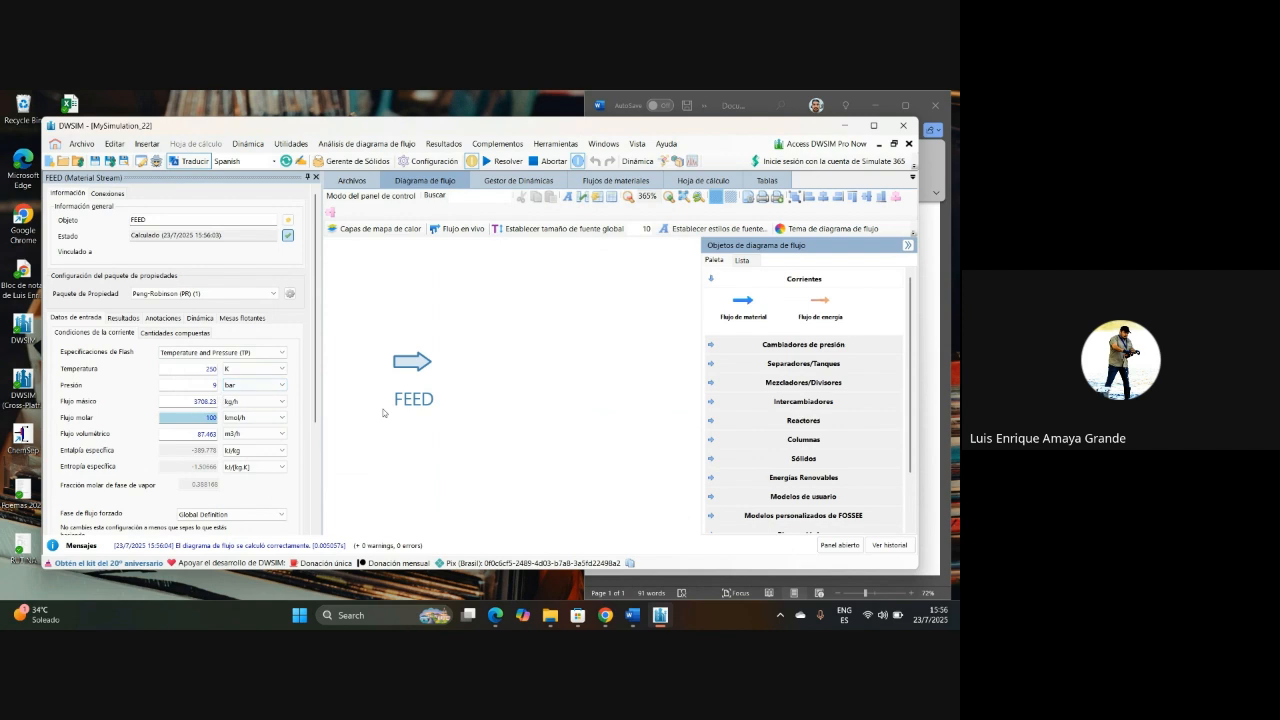
mouse_move(426, 372)
left_click(192, 335)
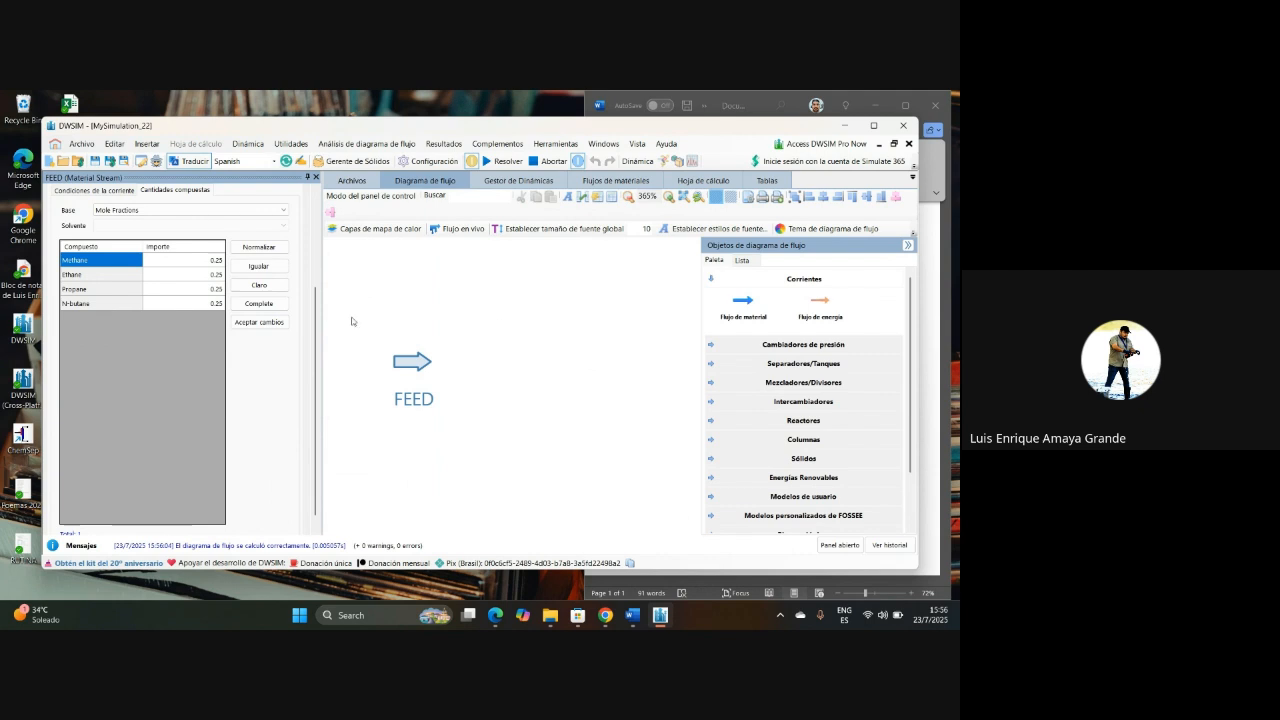
left_click(932, 262)
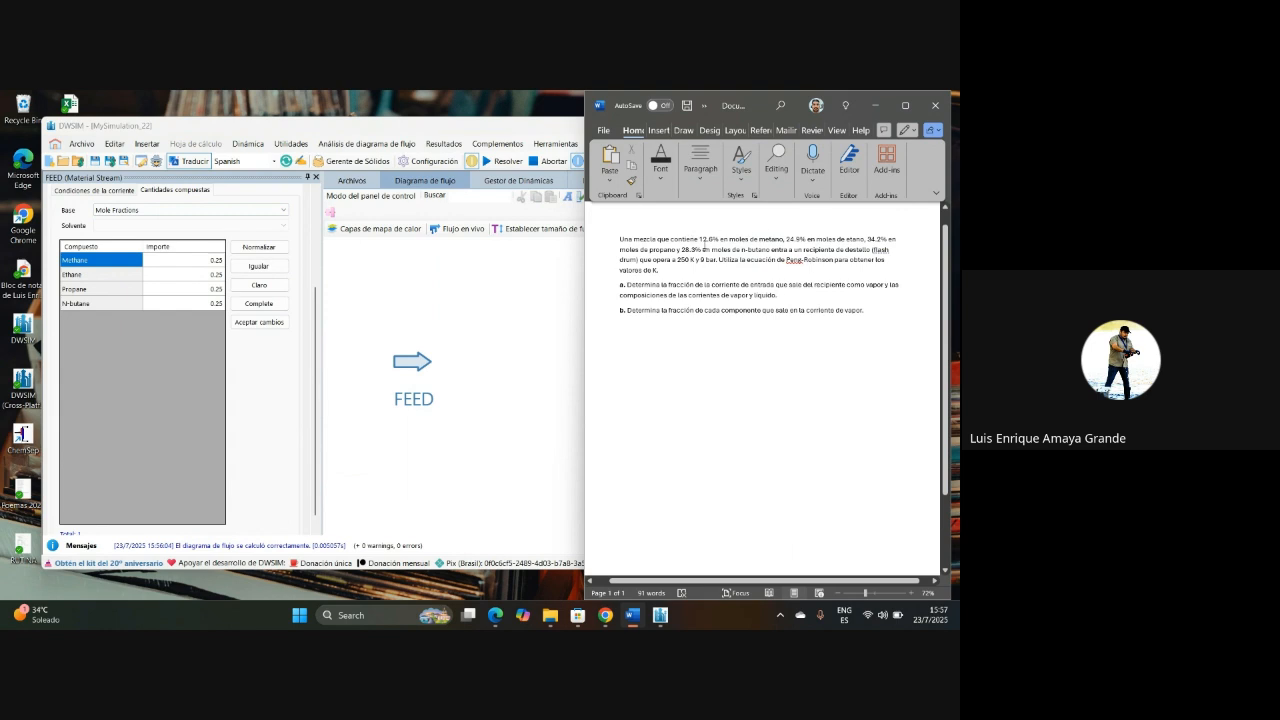
left_click(206, 263)
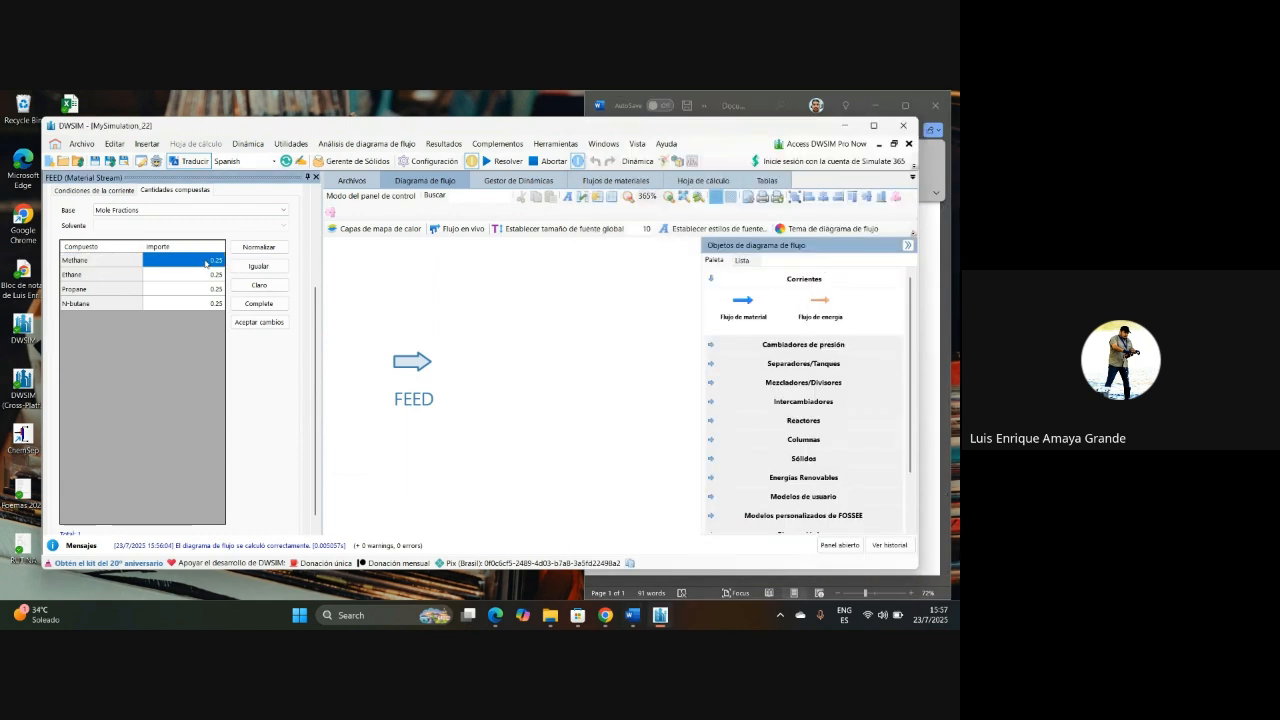
type("0")
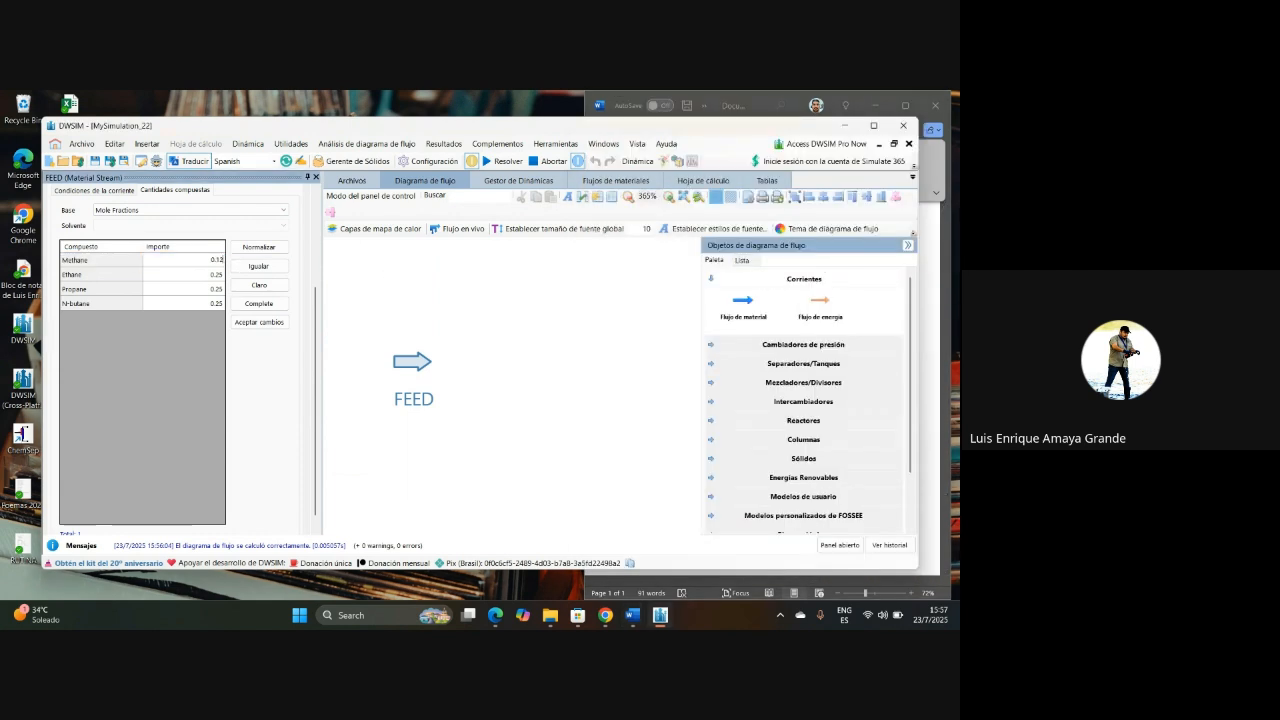
key("Return")
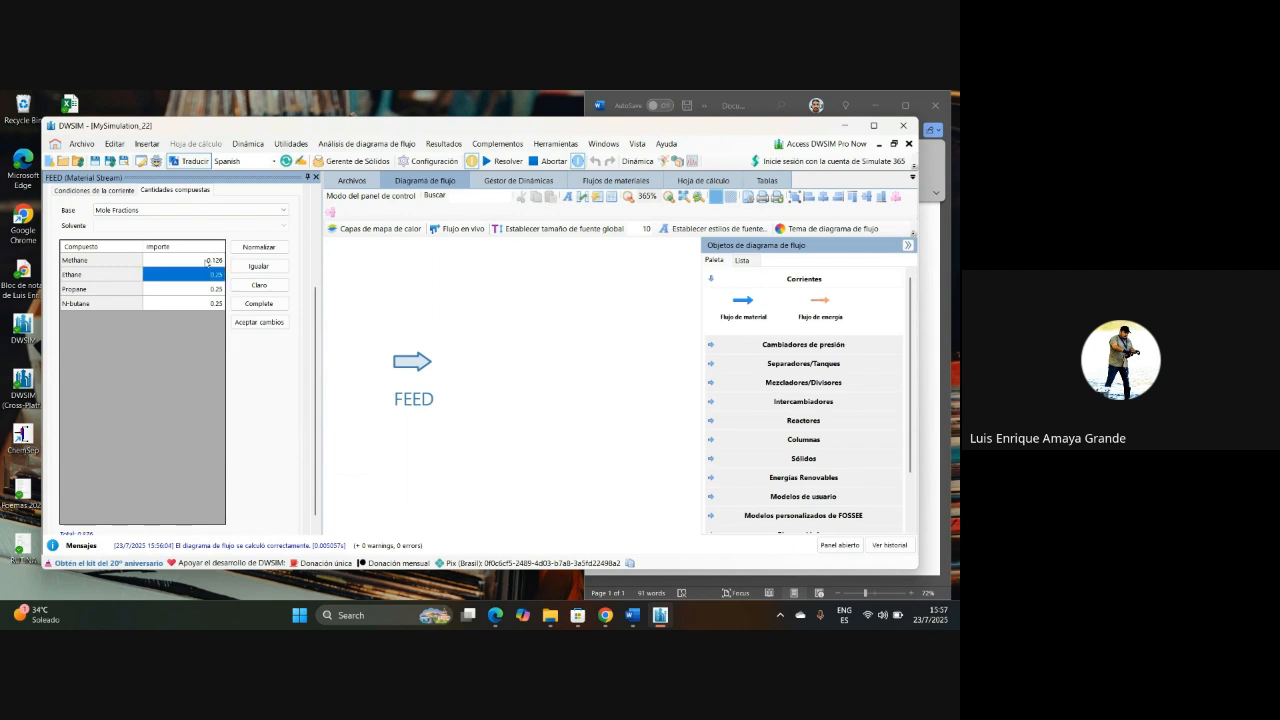
Step: Check the ethane content in the Word problem statement and set its mole fraction in FEED to 0.249
left_click(932, 239)
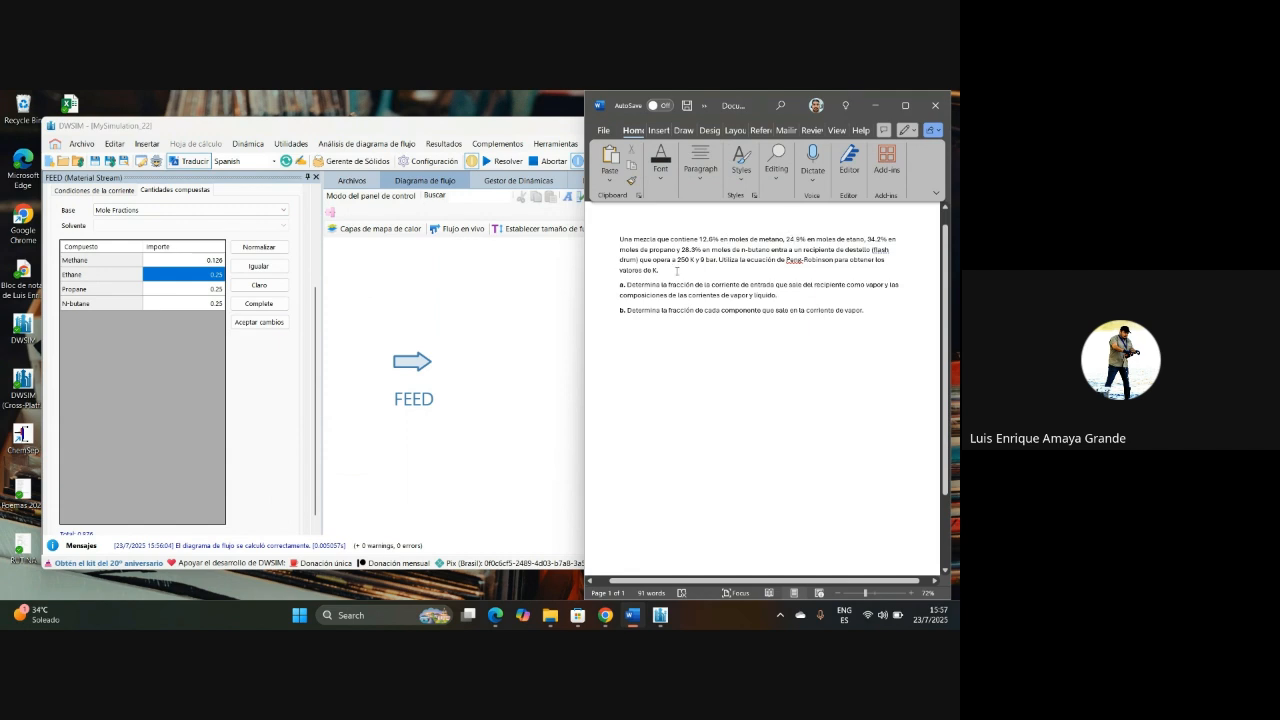
left_click(206, 277)
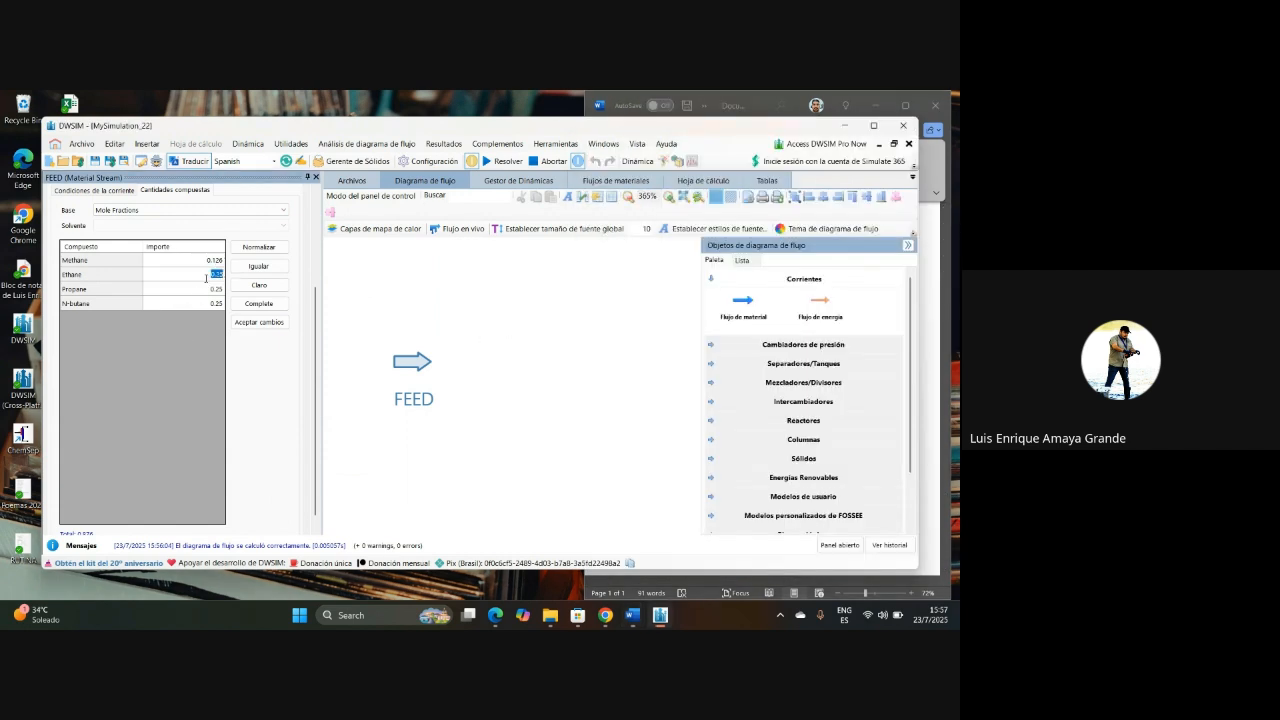
type("0.24")
key("Return")
Step: Check the propane content in the Word problem statement and set its mole fraction in FEED to 0.342
left_click(200, 289)
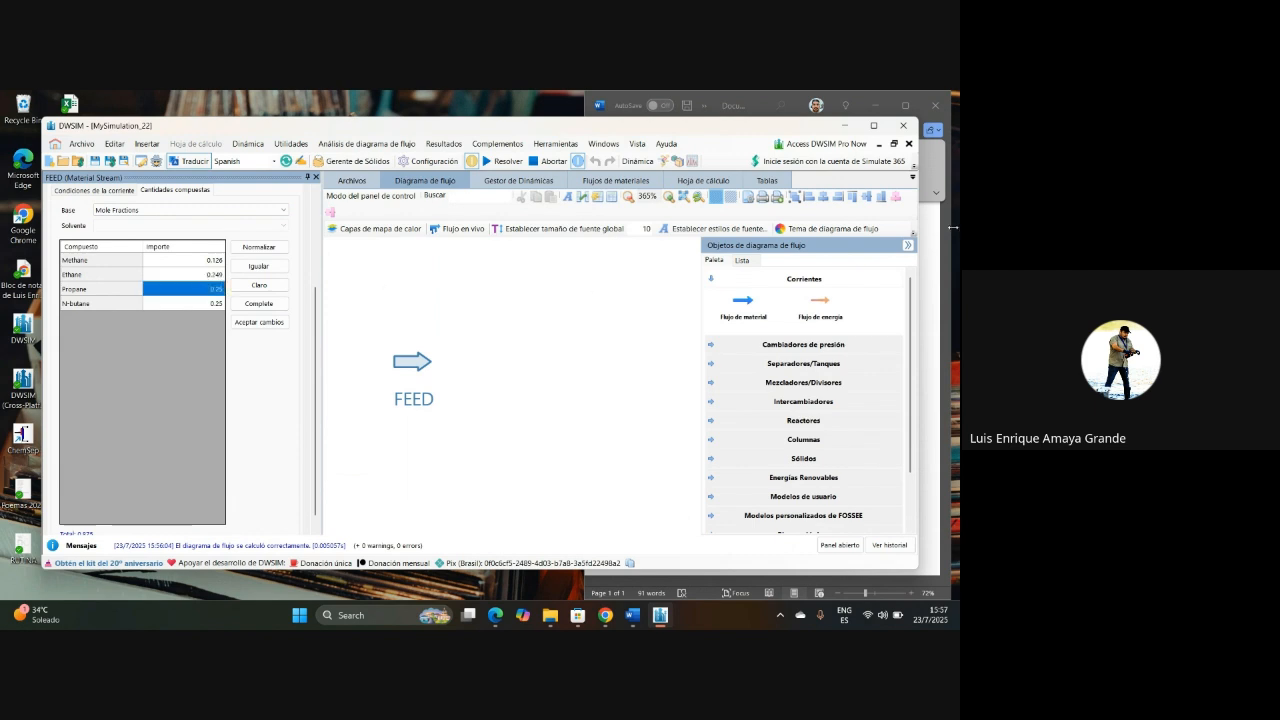
left_click(927, 265)
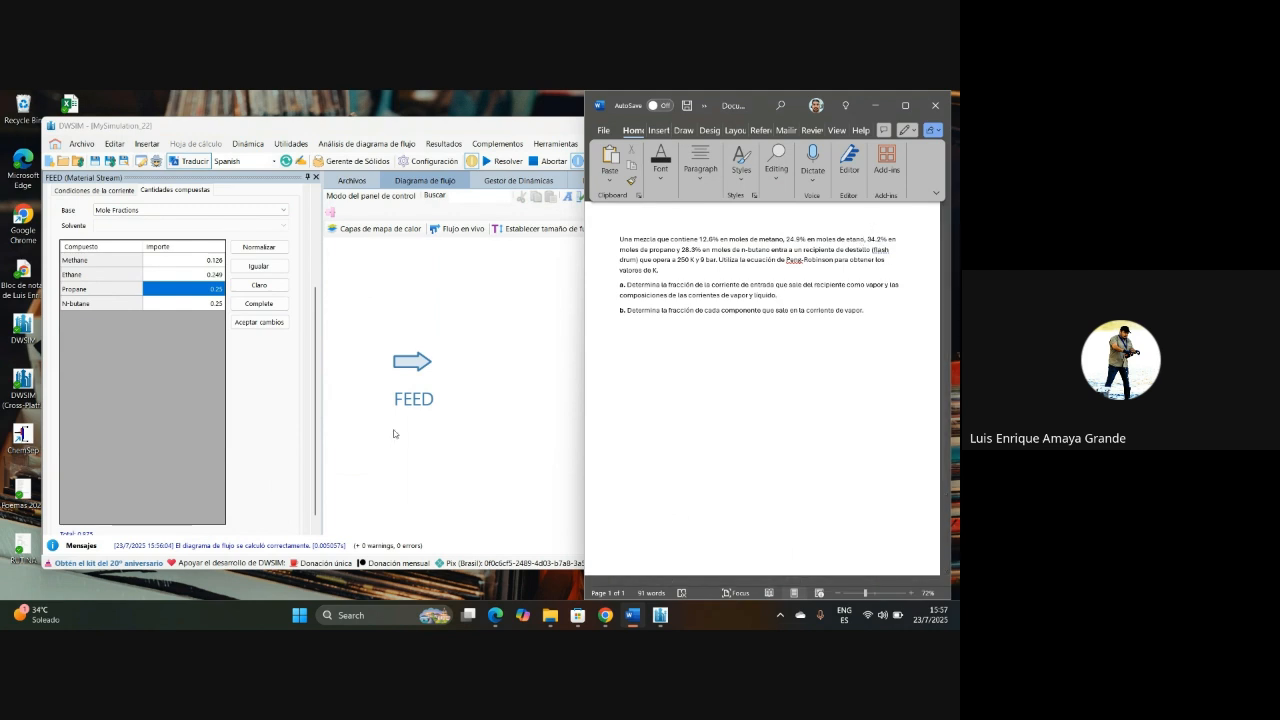
left_click(201, 288)
type("0.")
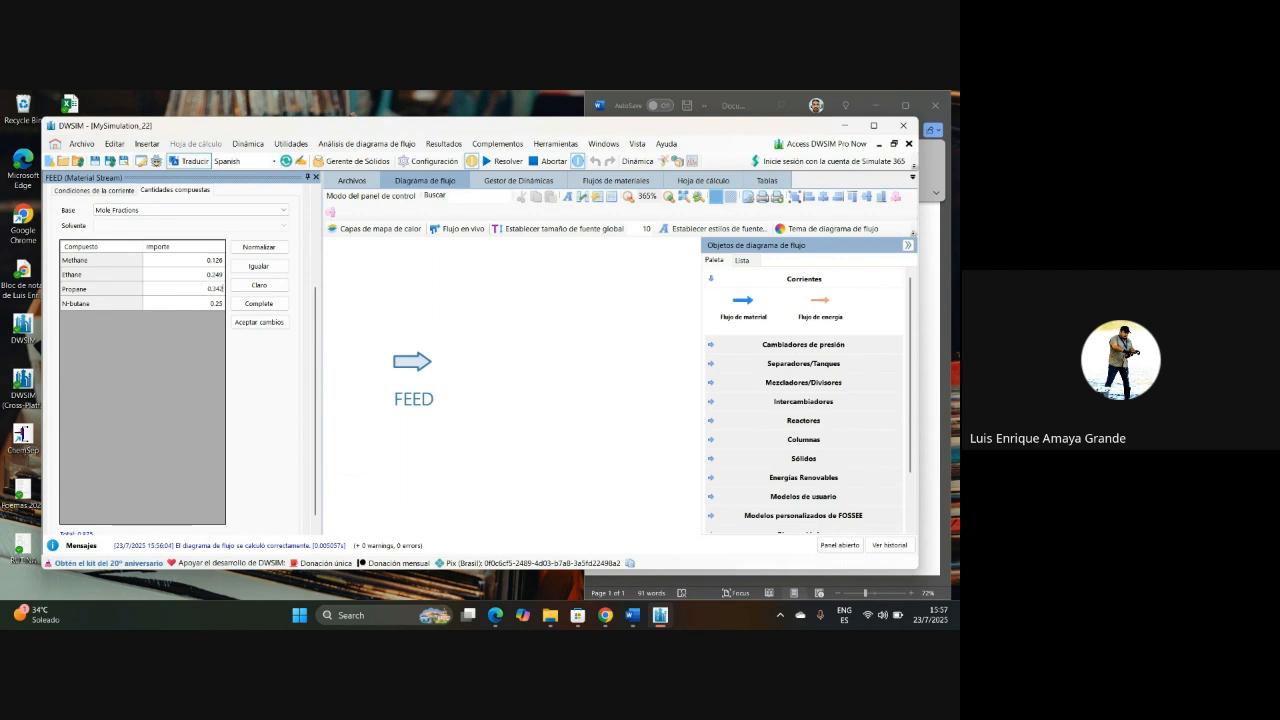
key("Return")
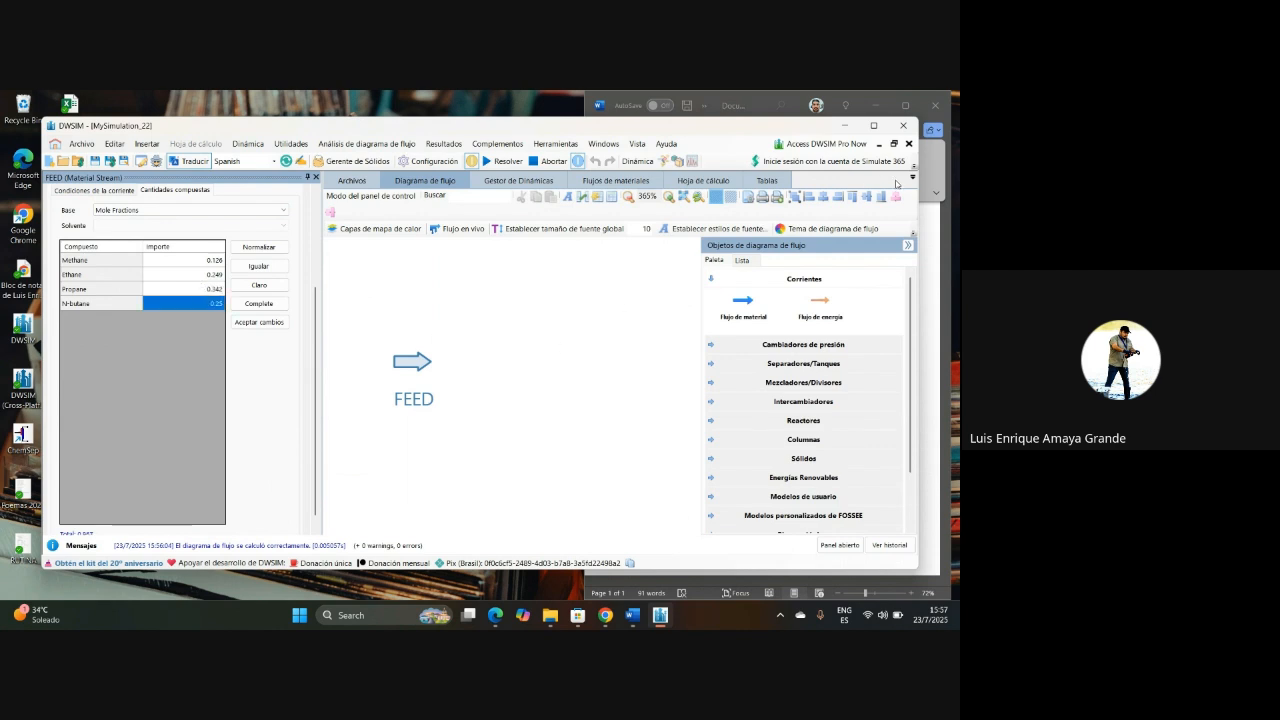
Step: Check the n-butane content in the Word problem statement and set its mole fraction in FEED to 0.283
left_click(924, 226)
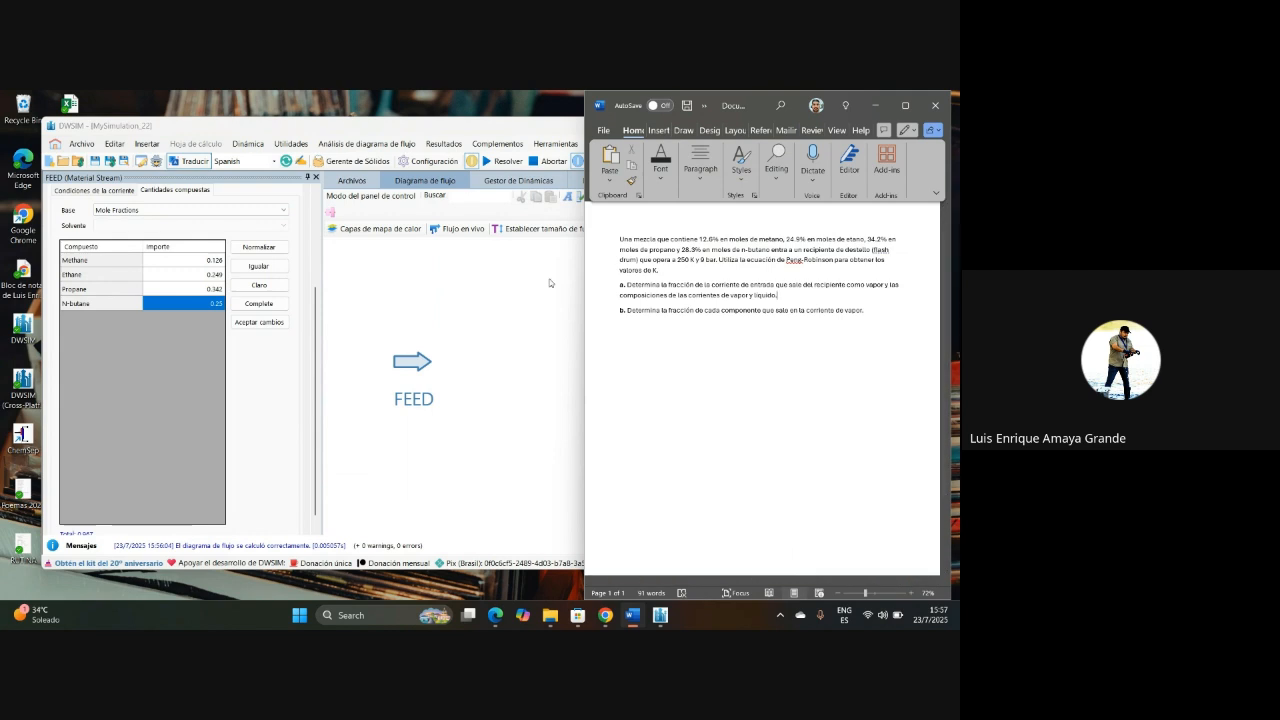
left_click(351, 326)
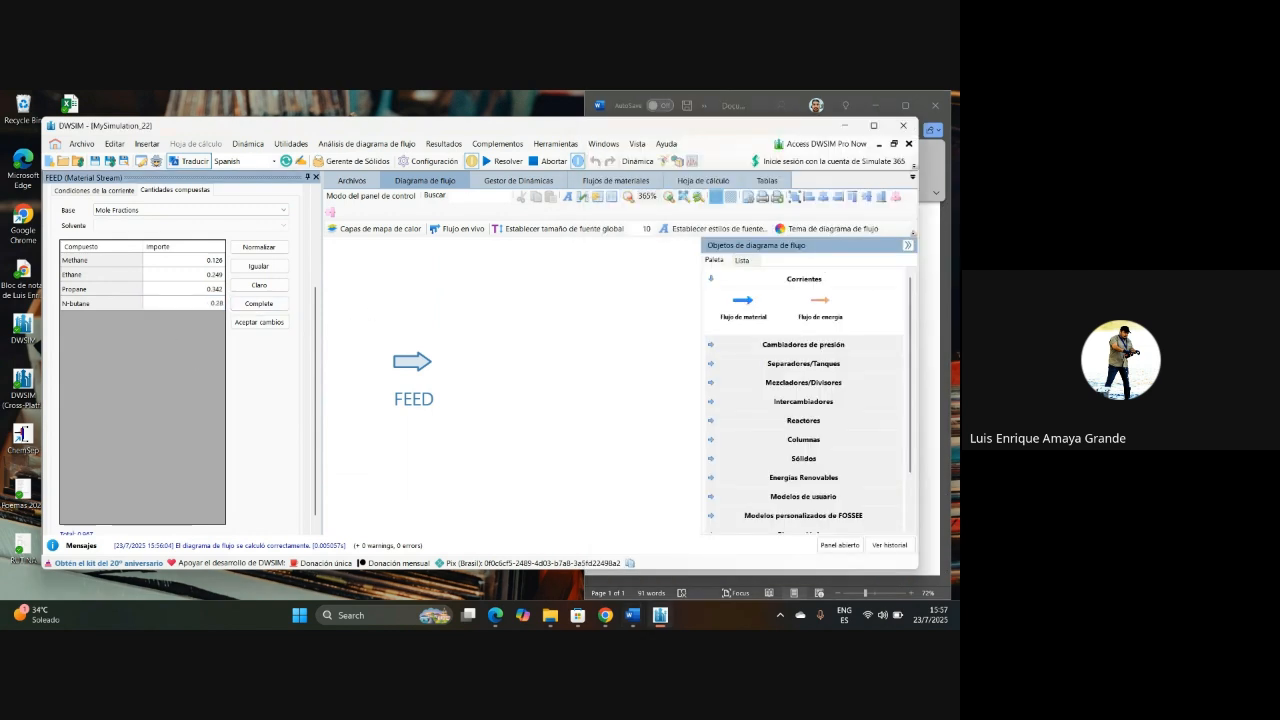
type("0.283")
key("Return")
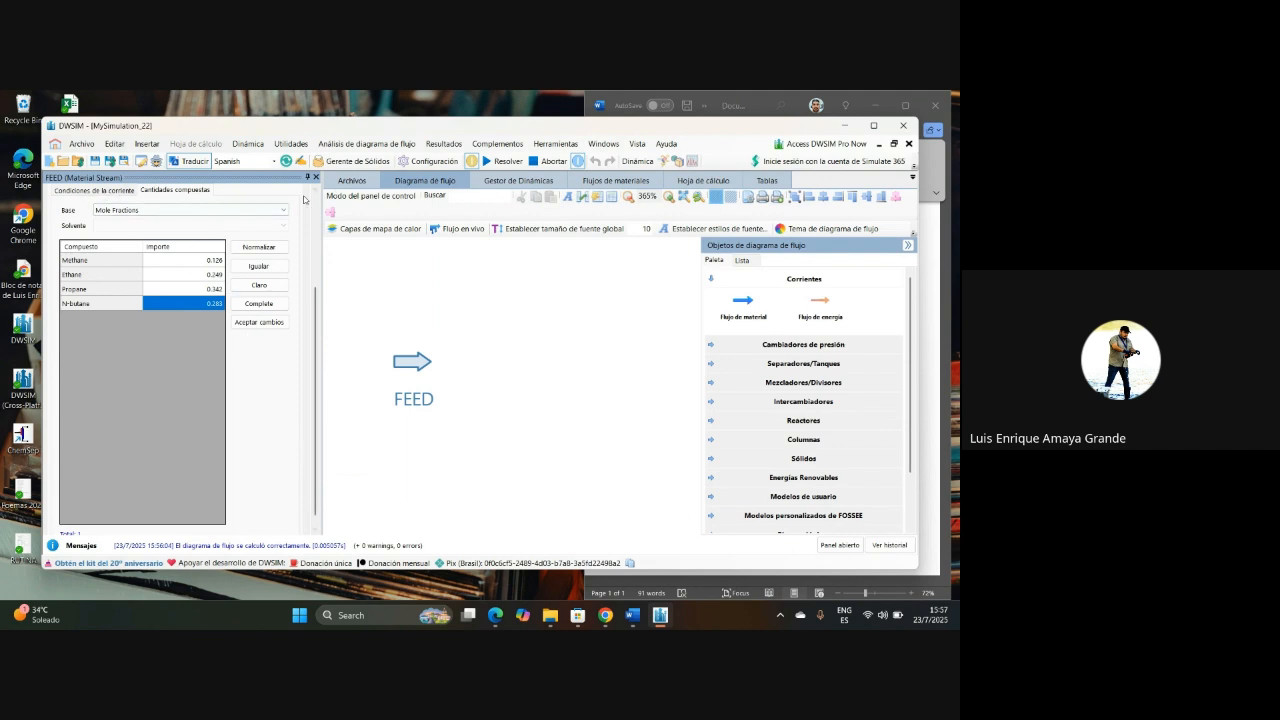
Step: Review the mole-fraction basis and the stream conditions entered for FEED
left_click(193, 209)
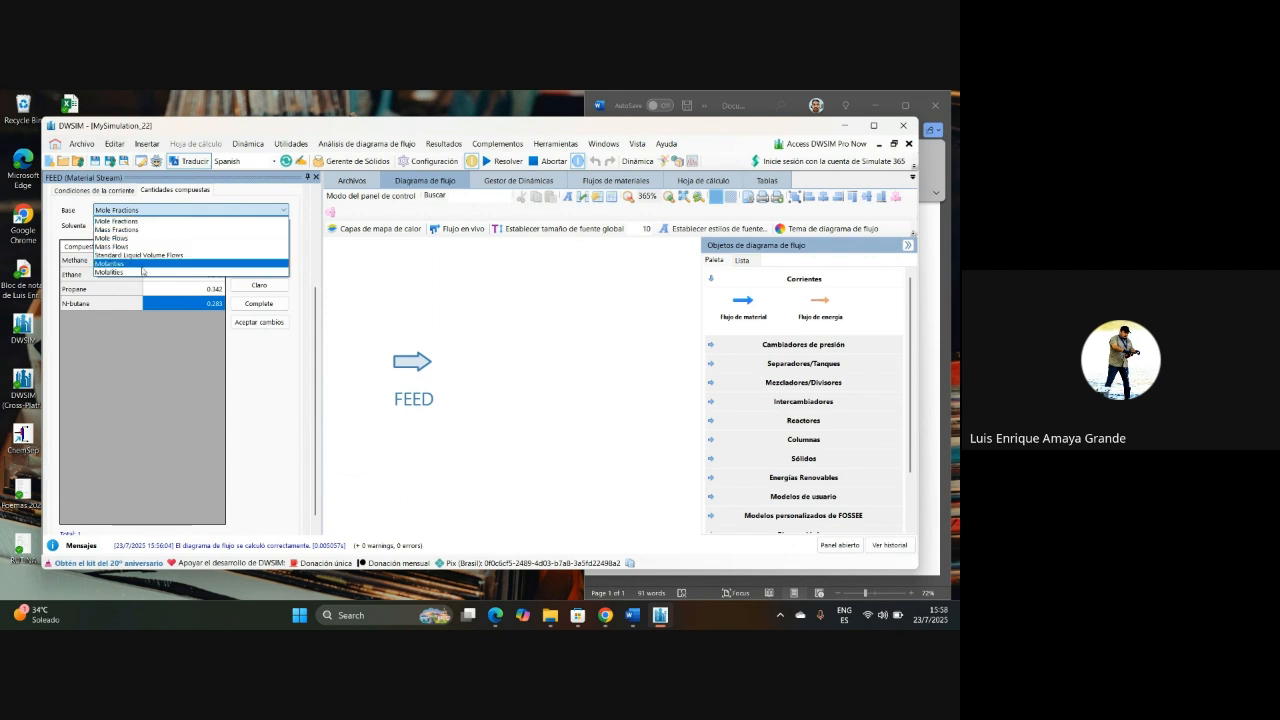
left_click(186, 213)
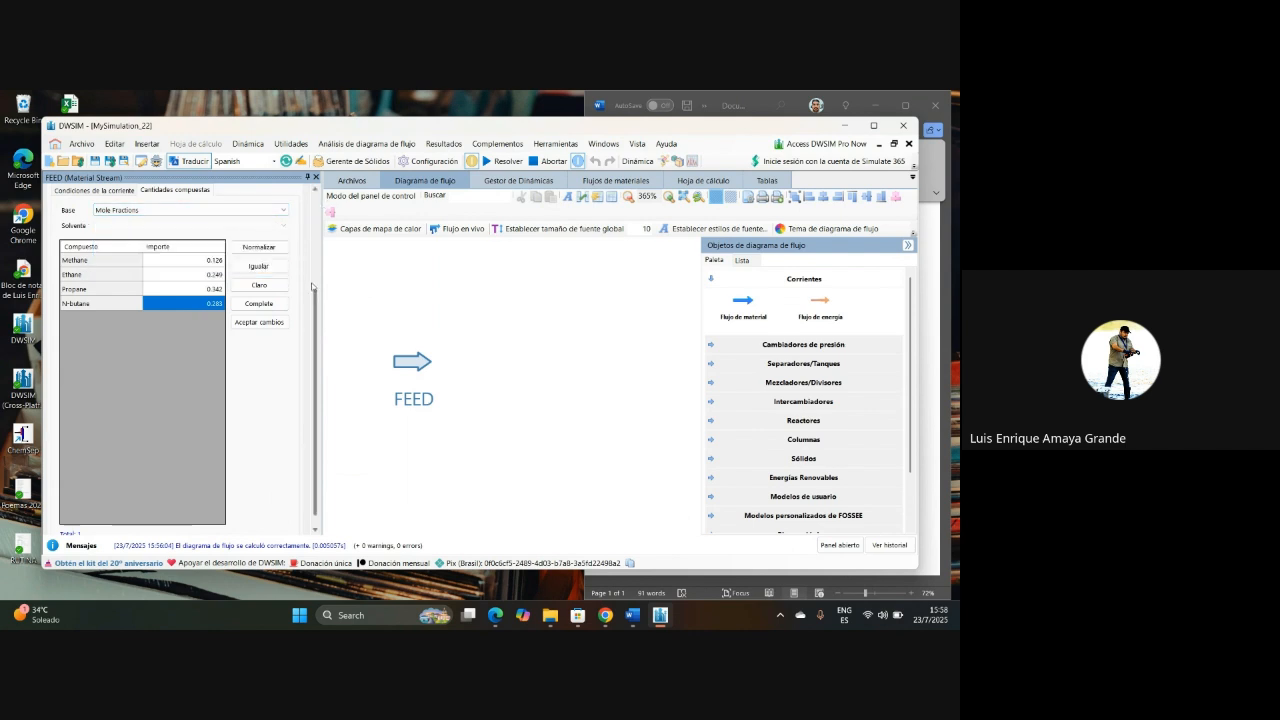
scroll(313, 290, "up", 3)
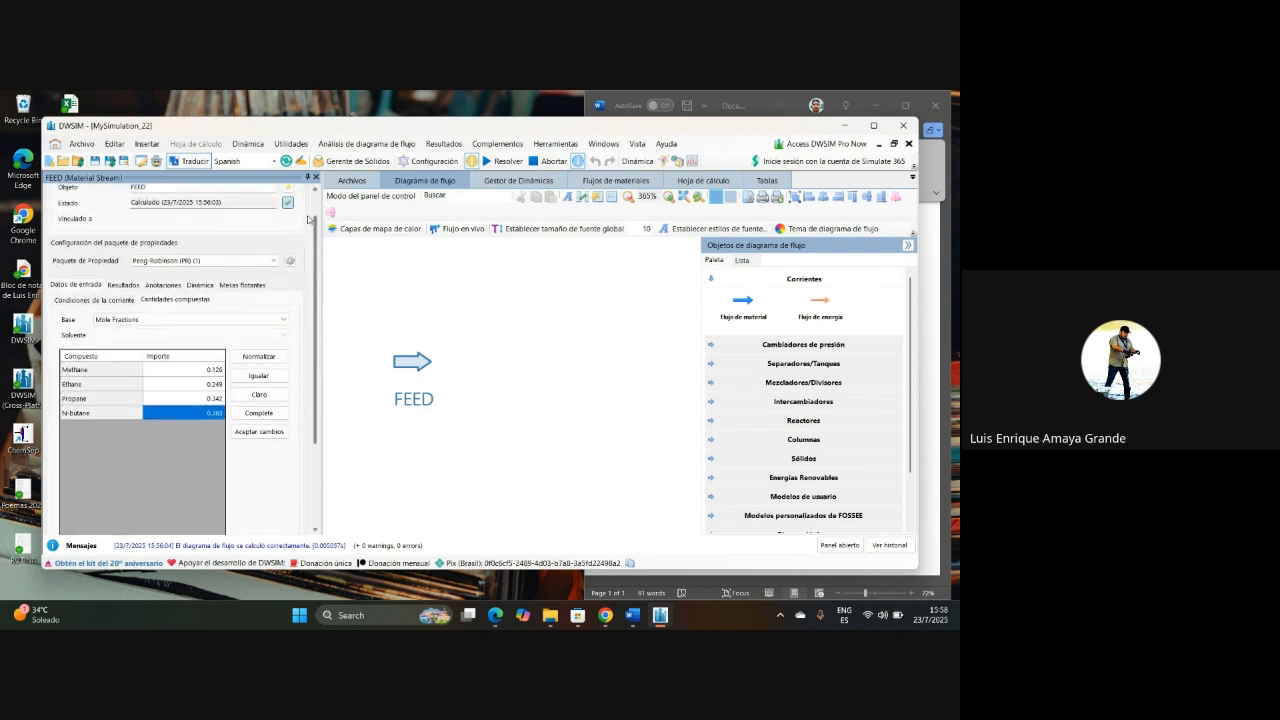
scroll(66, 286, "down", 3)
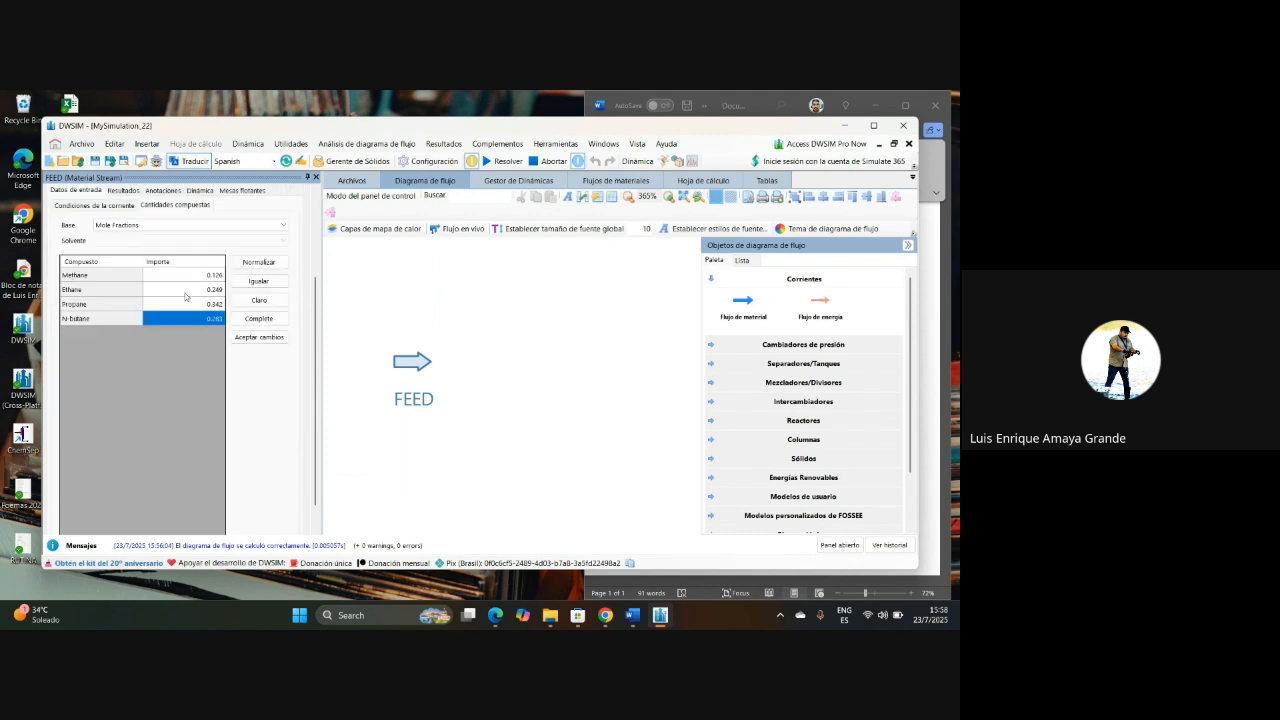
left_click(93, 205)
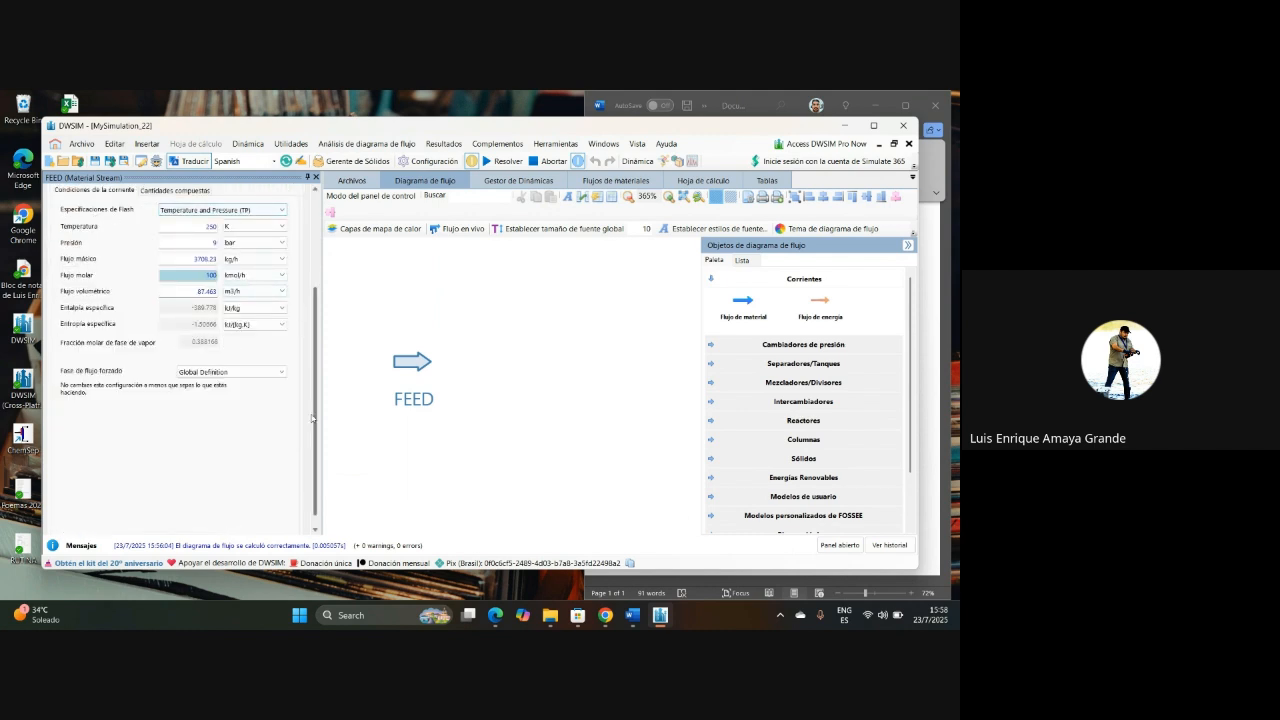
scroll(316, 346, "up", 3)
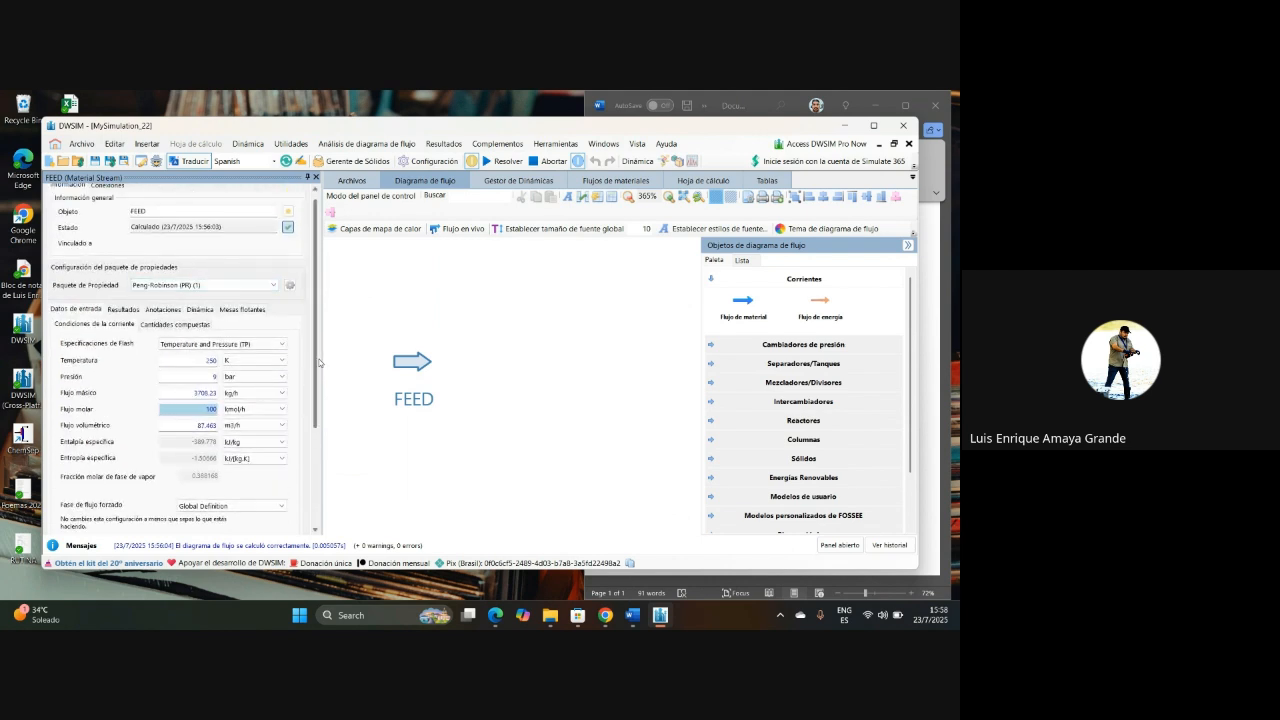
scroll(316, 325, "up", 1)
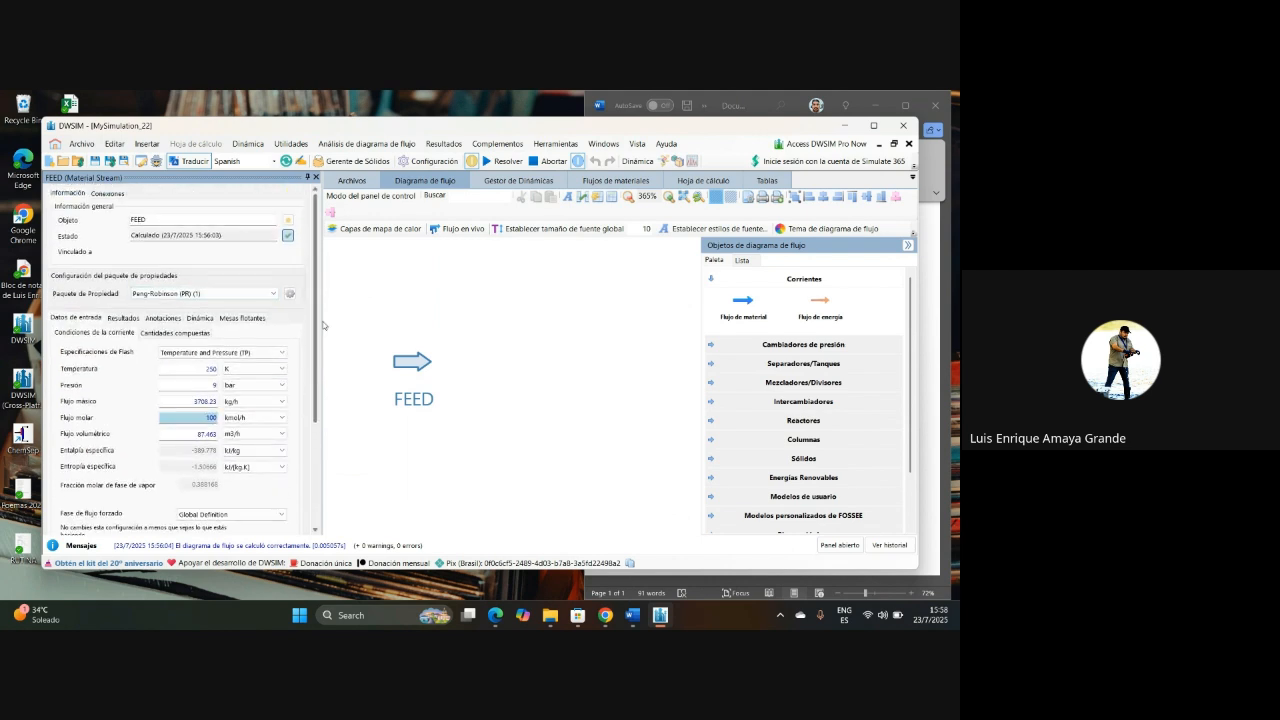
Step: Place a gas-liquid separator on the flowsheet just downstream of the FEED stream
left_click(717, 366)
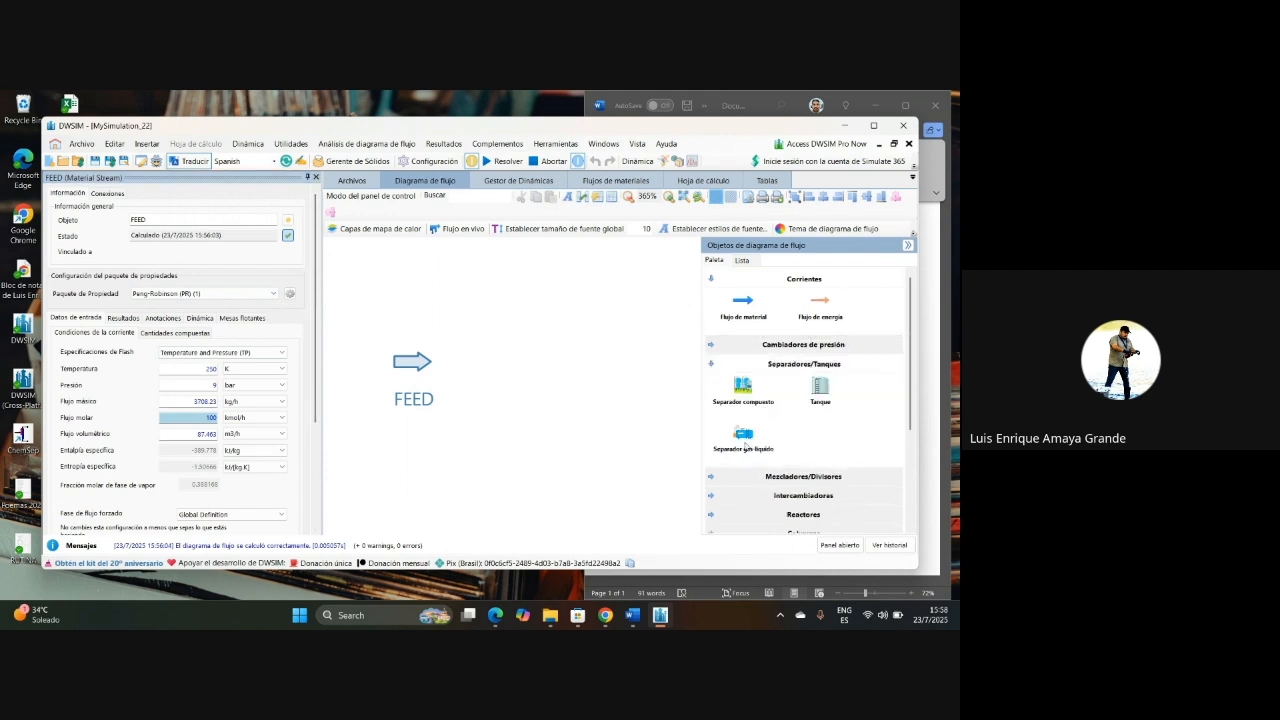
left_click_drag(746, 440, 487, 355)
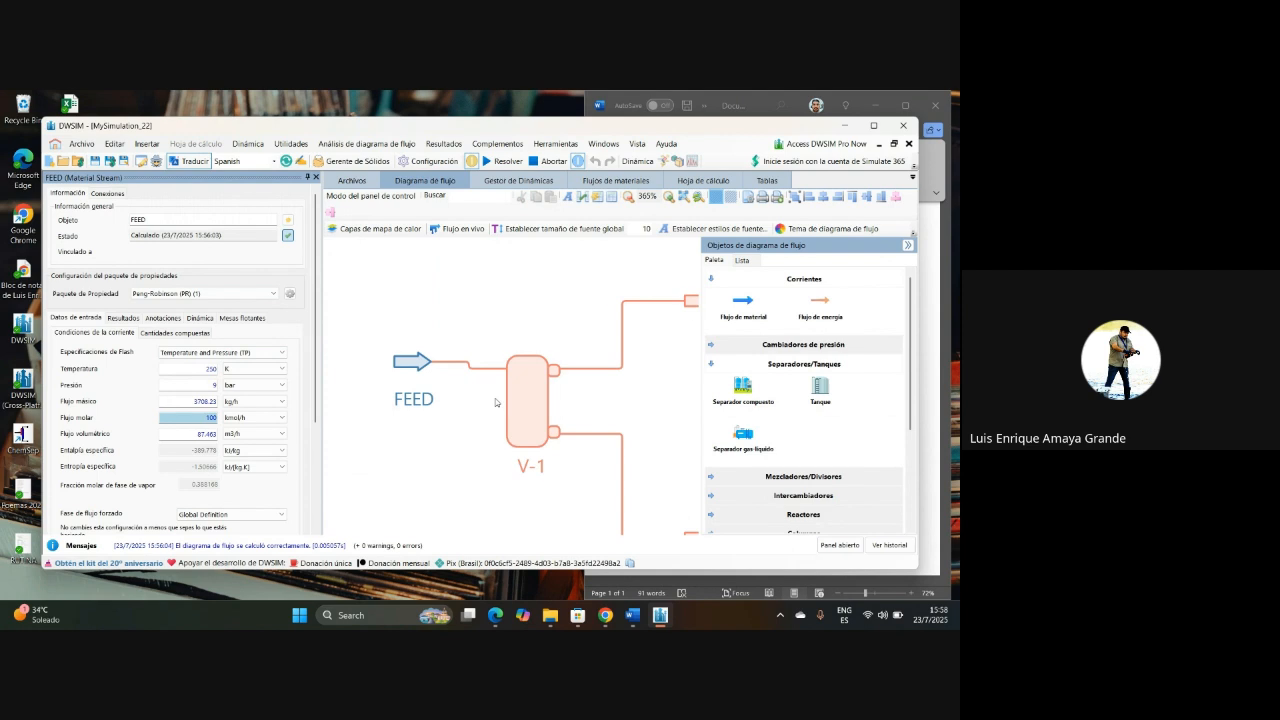
scroll(495, 402, "down", 3)
left_click_drag(582, 382, 530, 348)
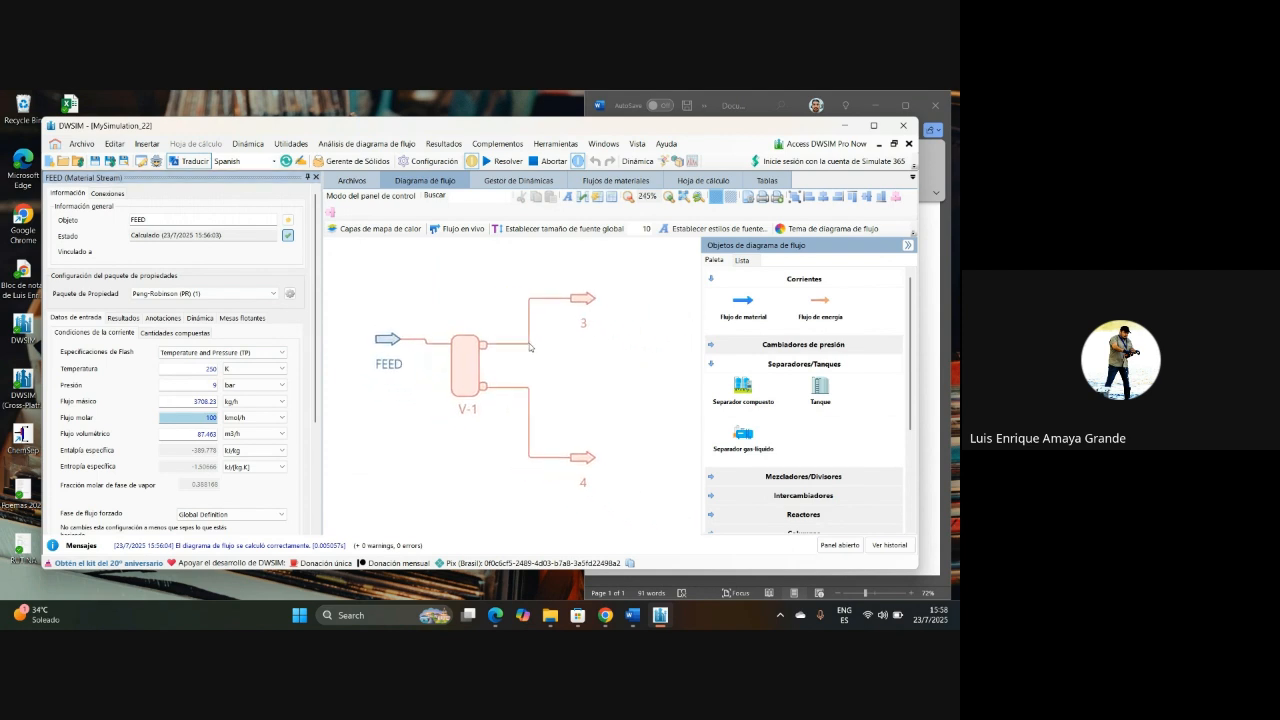
Step: Create and connect an energy stream to the gas-liquid separator, and rename the separator FLASH
left_click(467, 365)
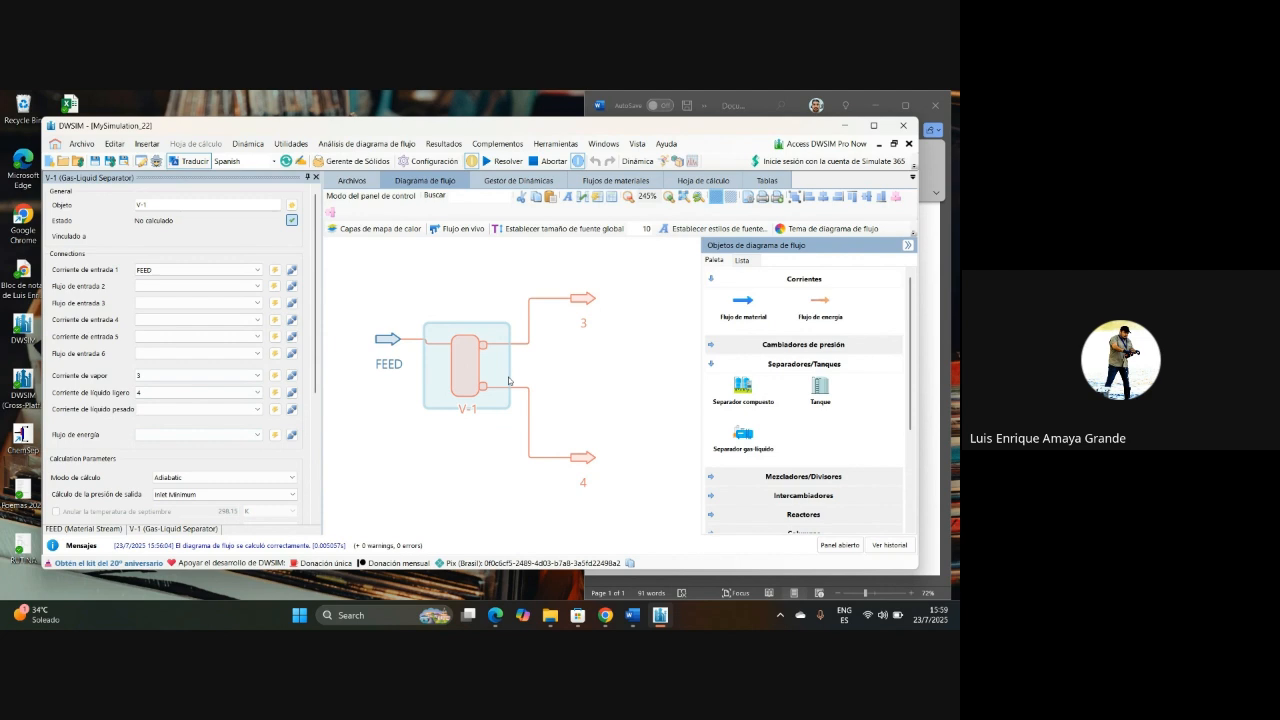
left_click(275, 436)
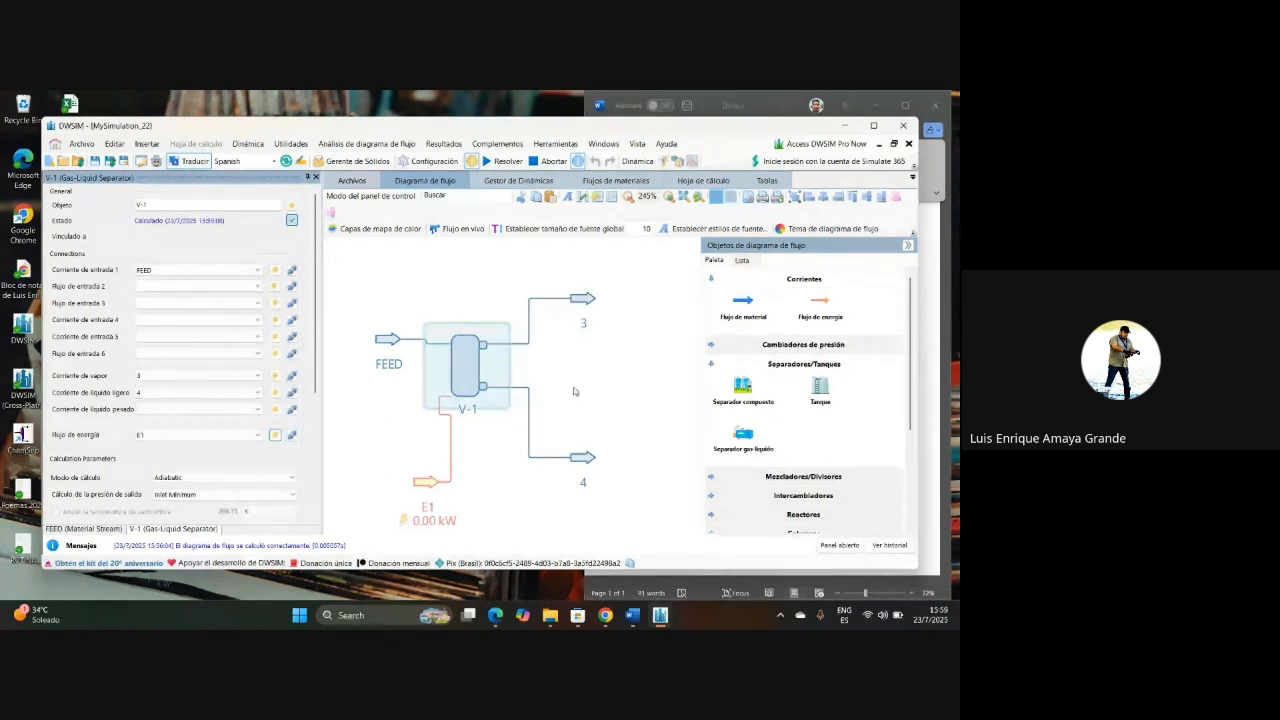
left_click(141, 205)
key("BackSpace")
key("BackSpace")
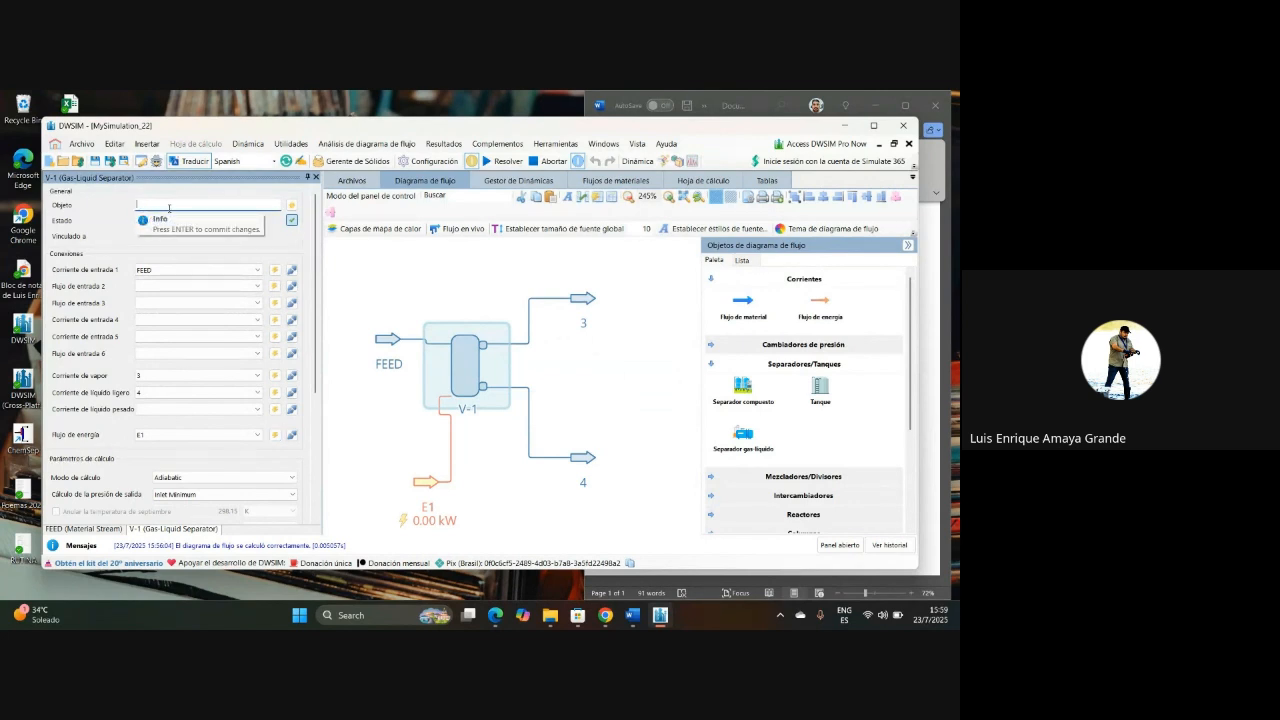
type("FLASH")
key("Return")
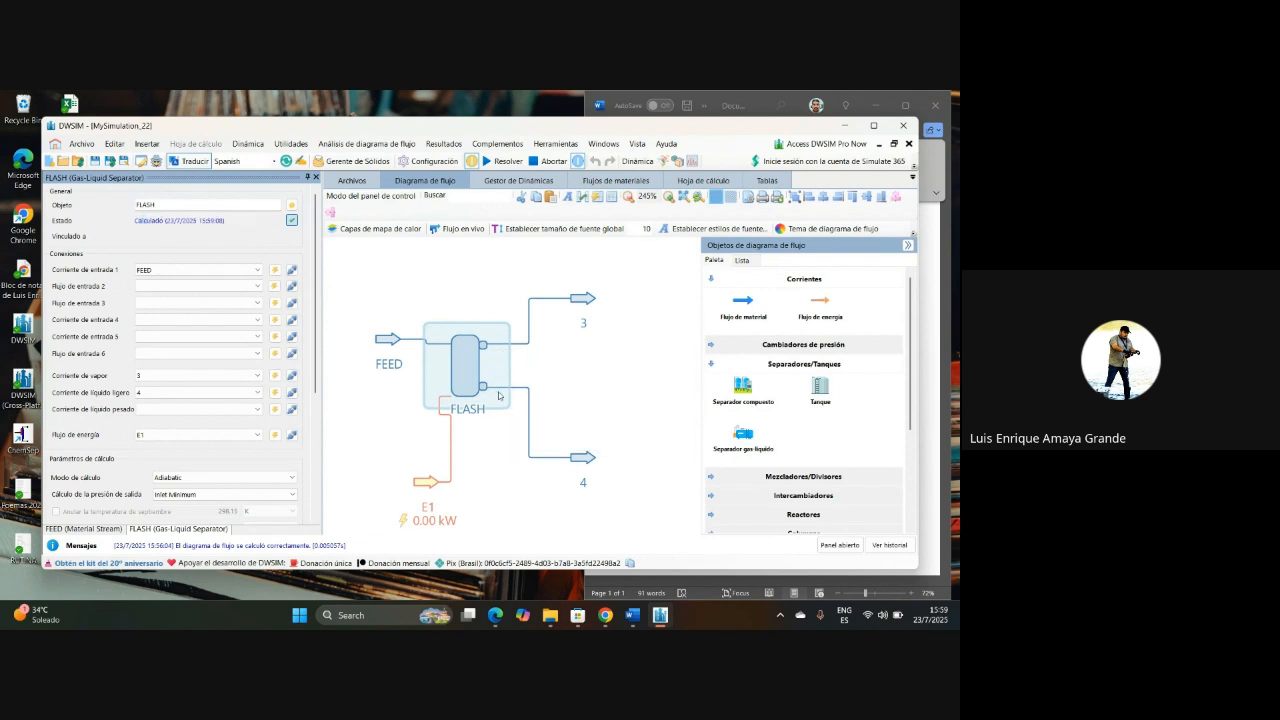
Step: Set the calculation mode of FLASH to Legacy and enable its separation temperature and pressure overrides
scroll(318, 334, "down", 5)
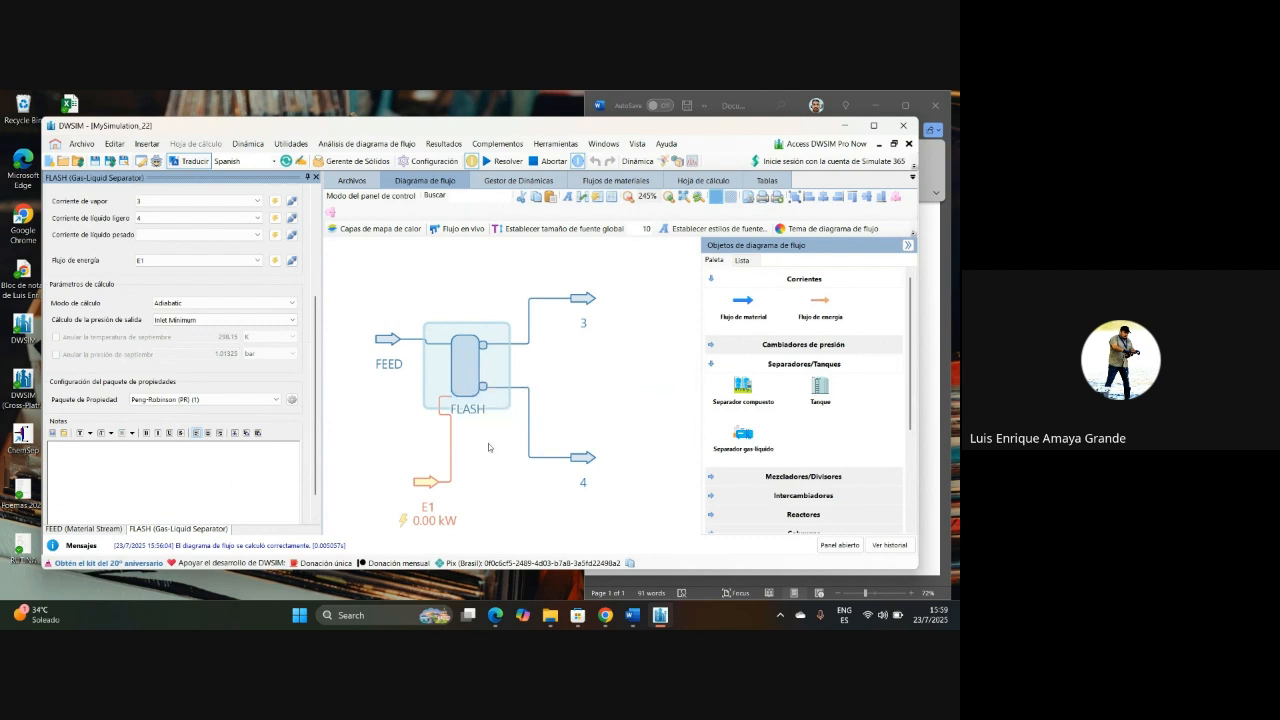
left_click(204, 303)
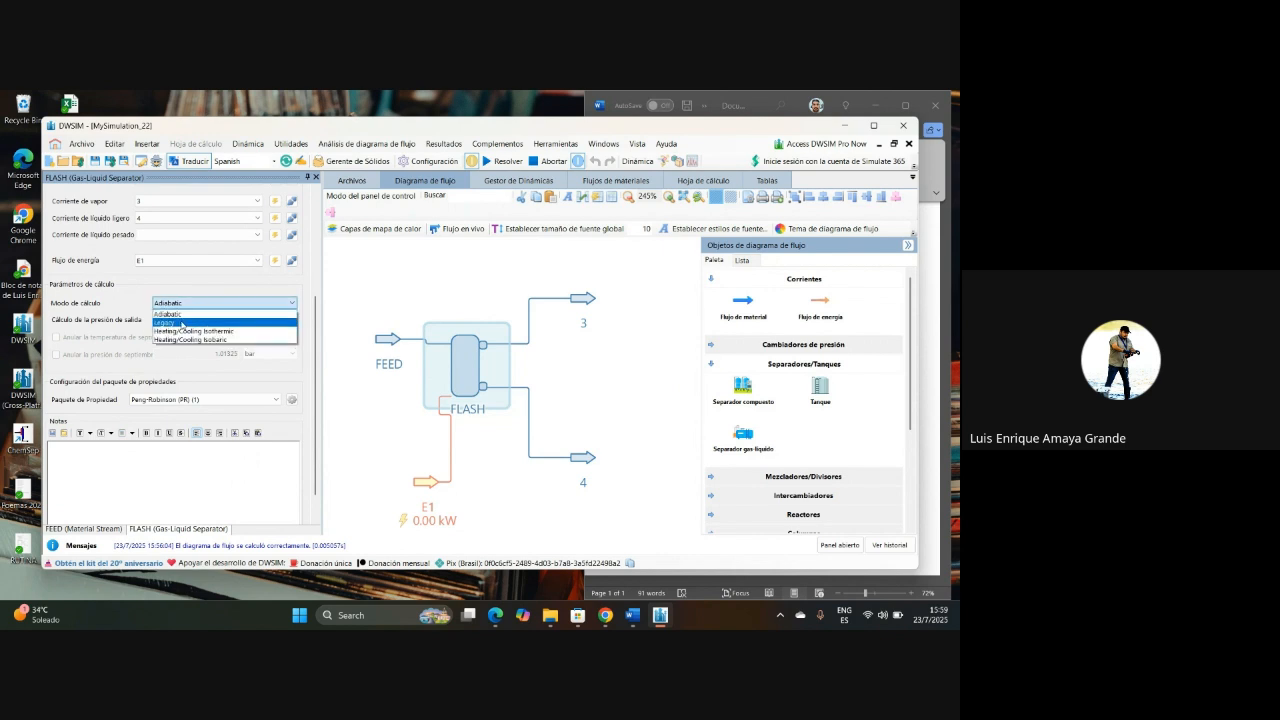
left_click(175, 323)
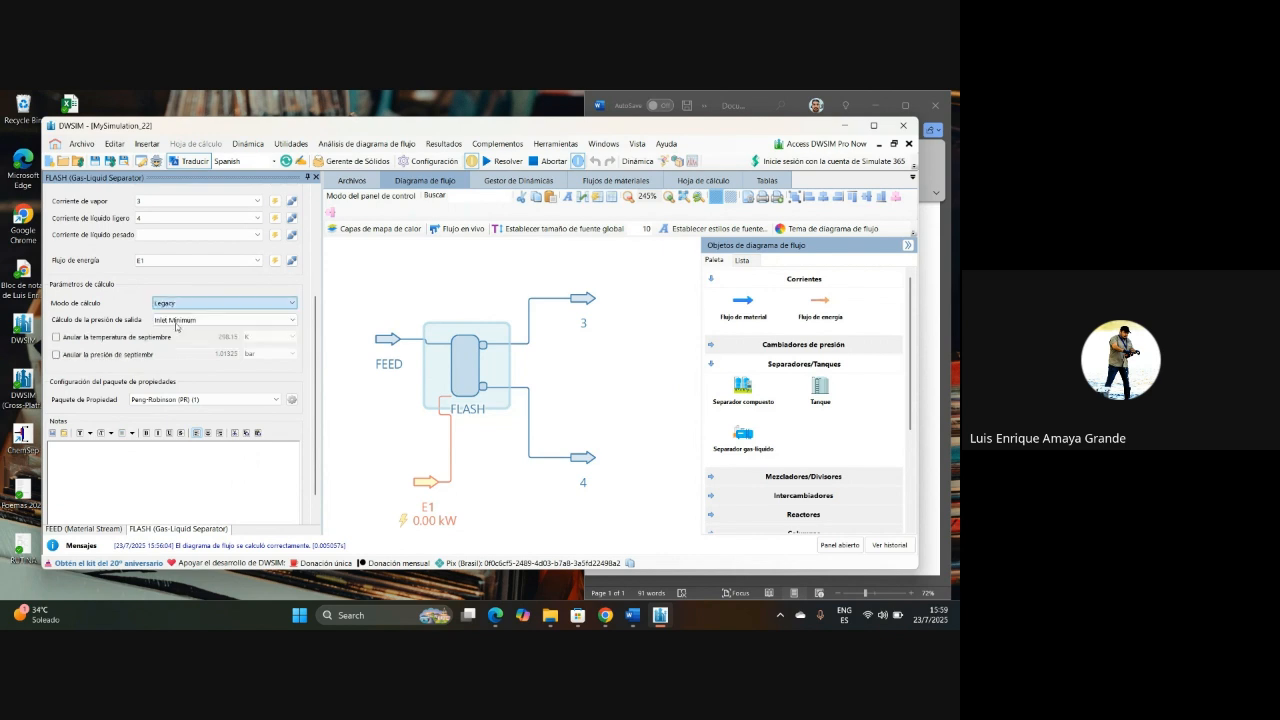
left_click(57, 338)
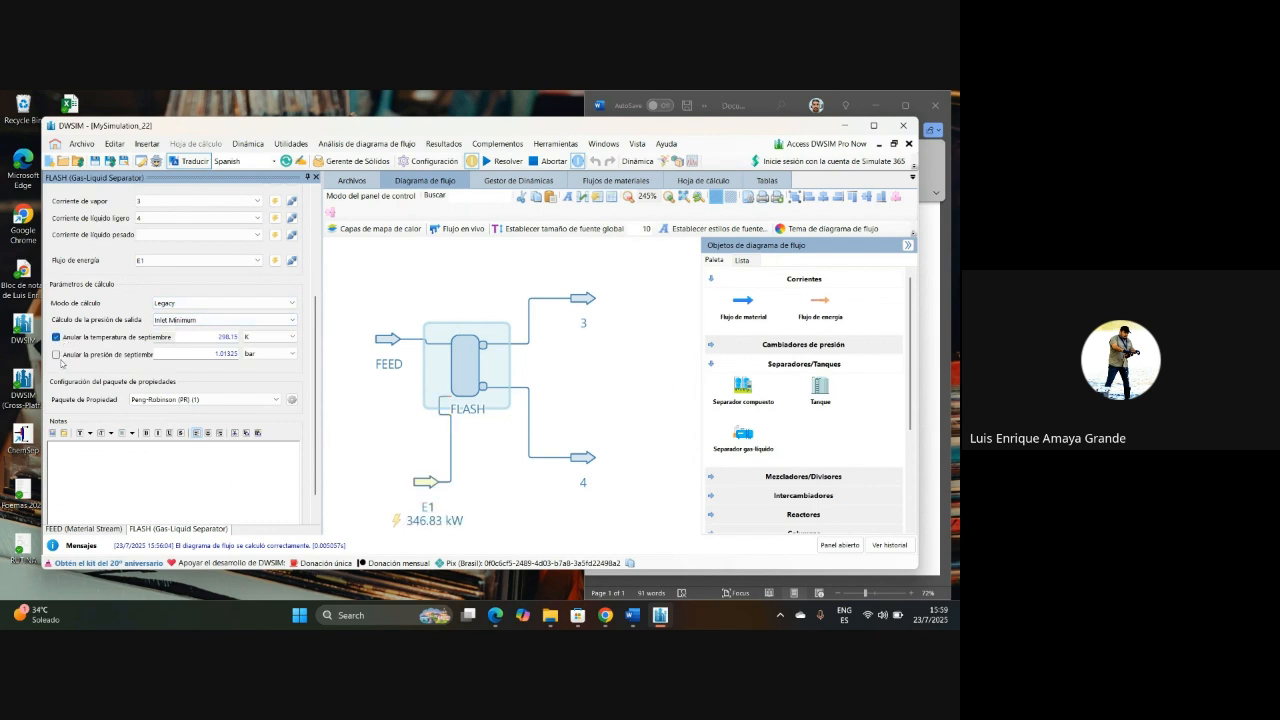
left_click(56, 354)
Step: Set the FLASH separation temperature override to 250 K and the pressure override to 9 bar
double_click(228, 337)
type("250")
key("Return")
double_click(228, 354)
type("9")
key("Return")
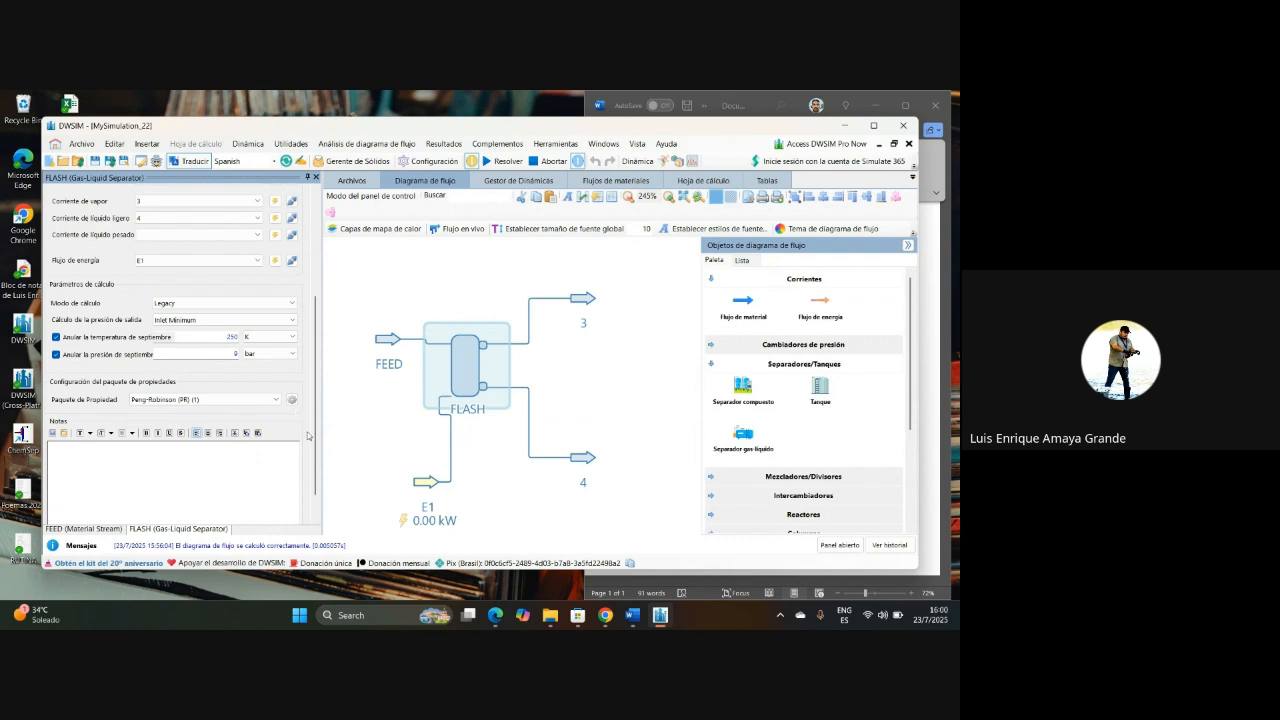
Step: Review the connections and calculation parameters of FLASH and solve the flowsheet
scroll(318, 348, "up", 3)
scroll(315, 330, "up", 1)
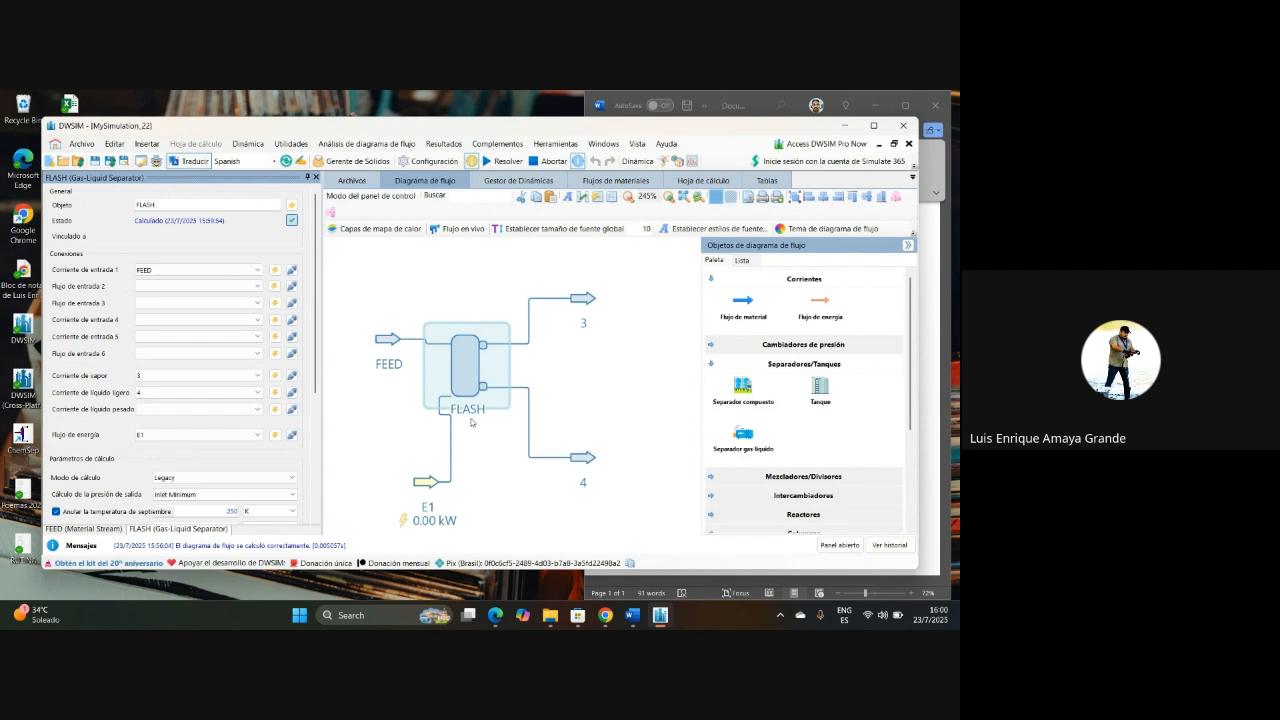
mouse_move(400, 352)
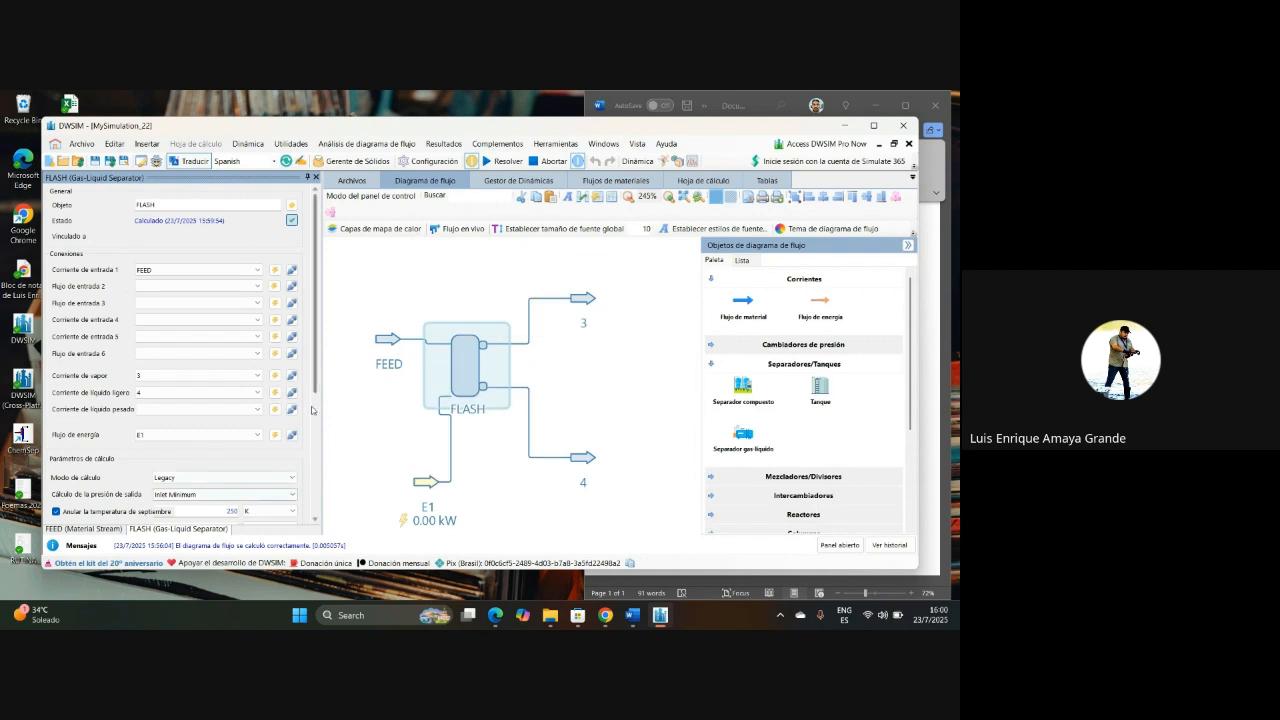
scroll(316, 450, "down", 3)
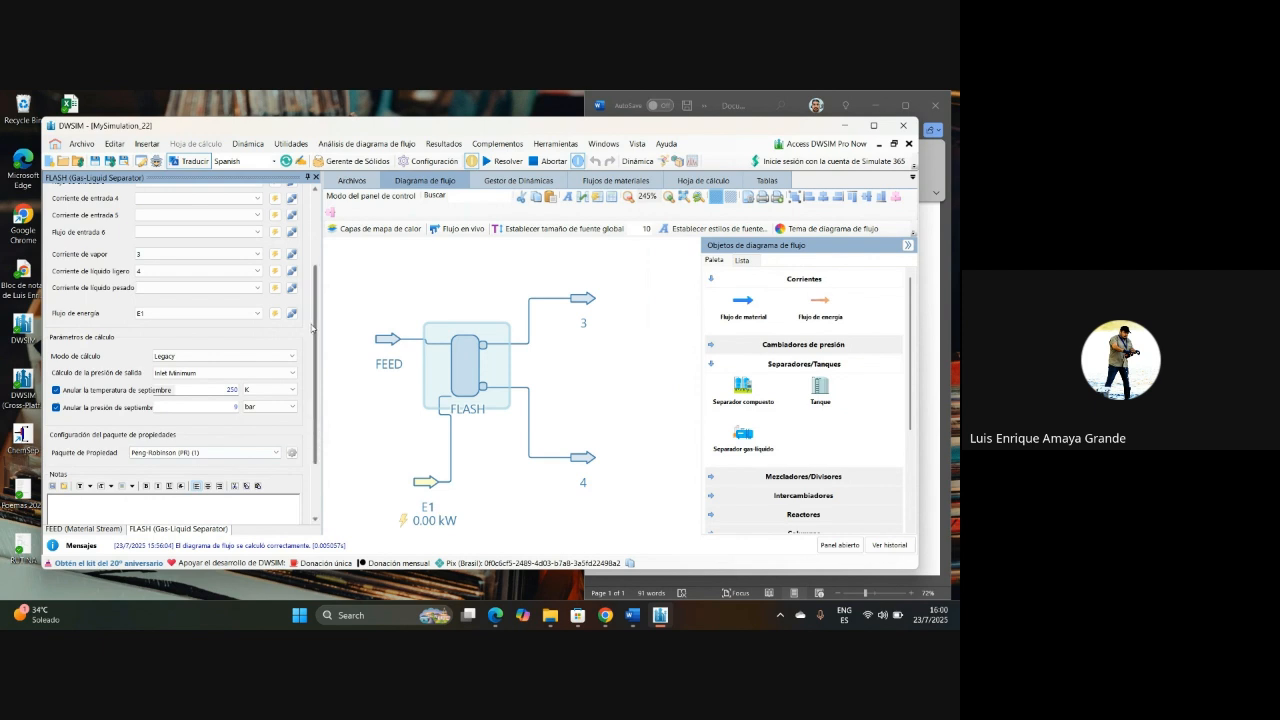
scroll(310, 326, "up", 5)
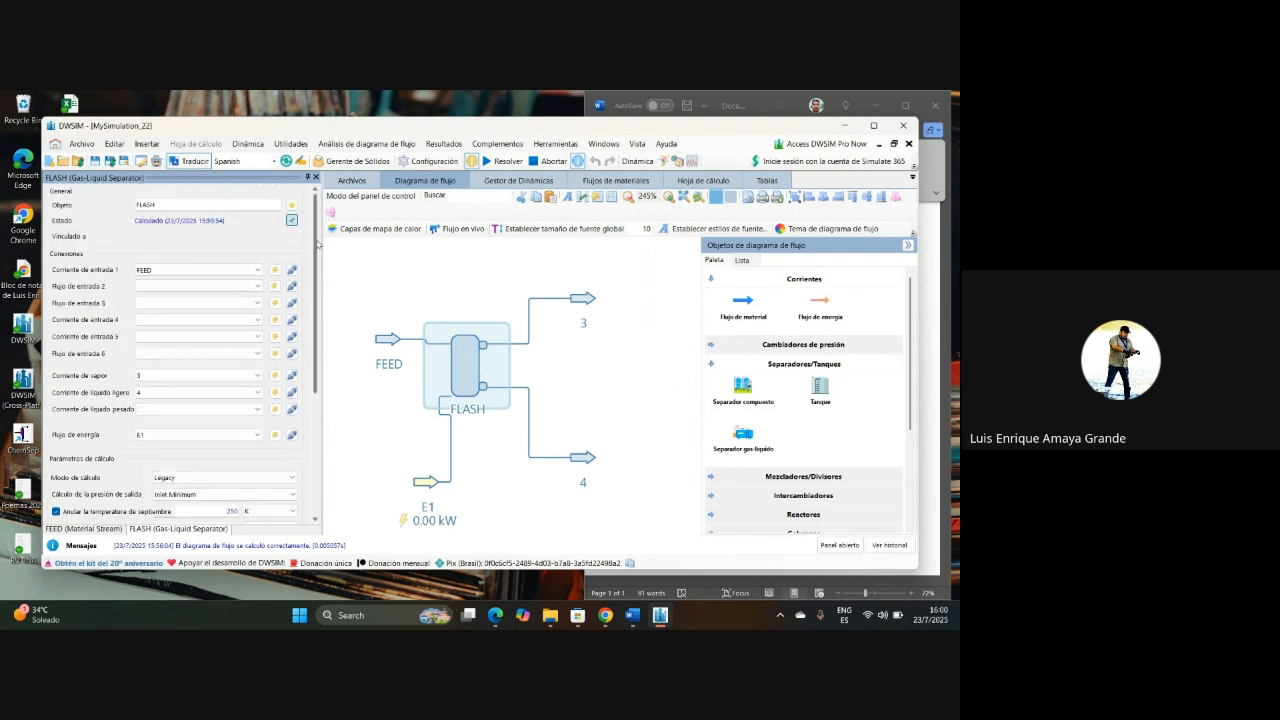
left_click(517, 163)
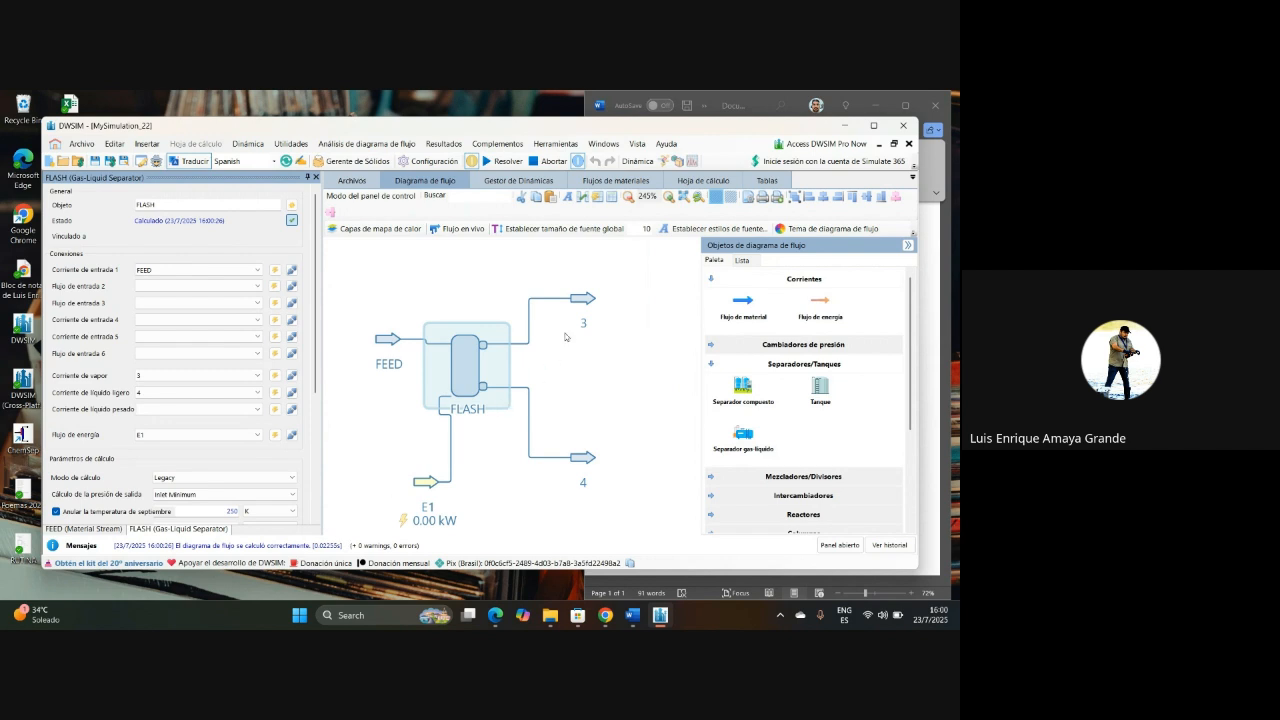
Step: Examine the stream conditions and the compound mole-fraction results of vapor outlet stream 3
mouse_move(585, 305)
mouse_move(577, 466)
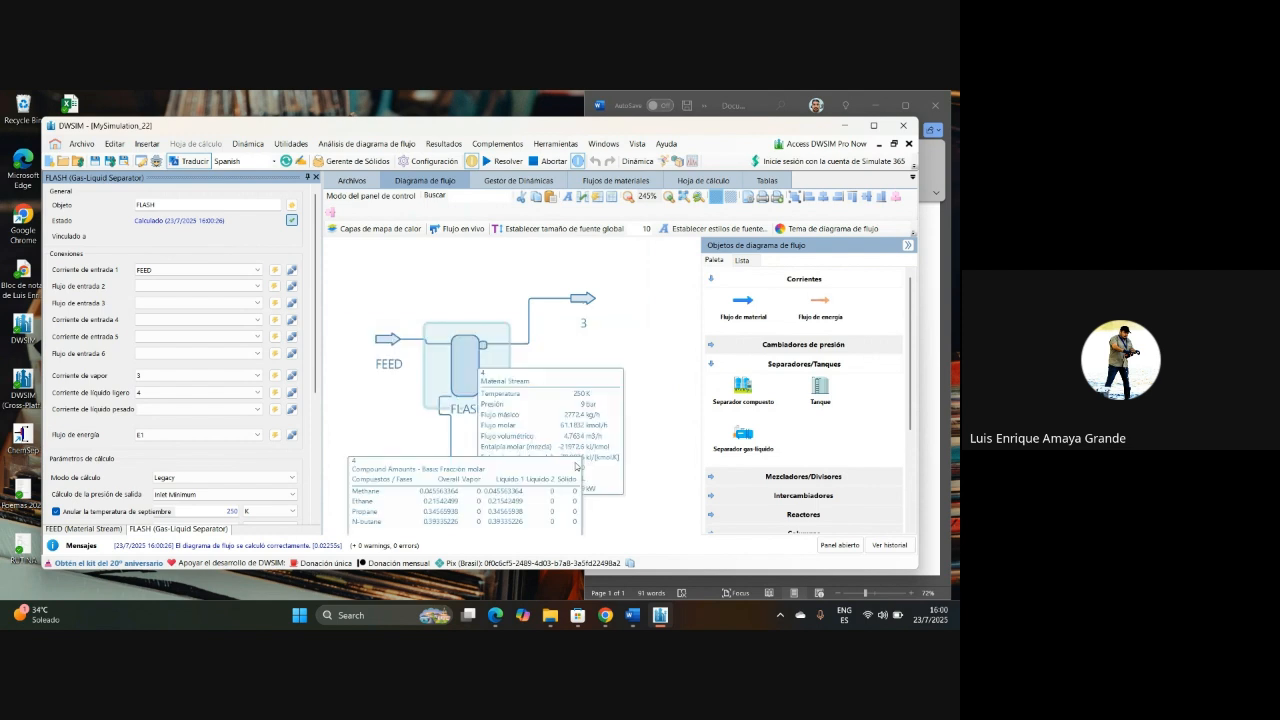
left_click(585, 299)
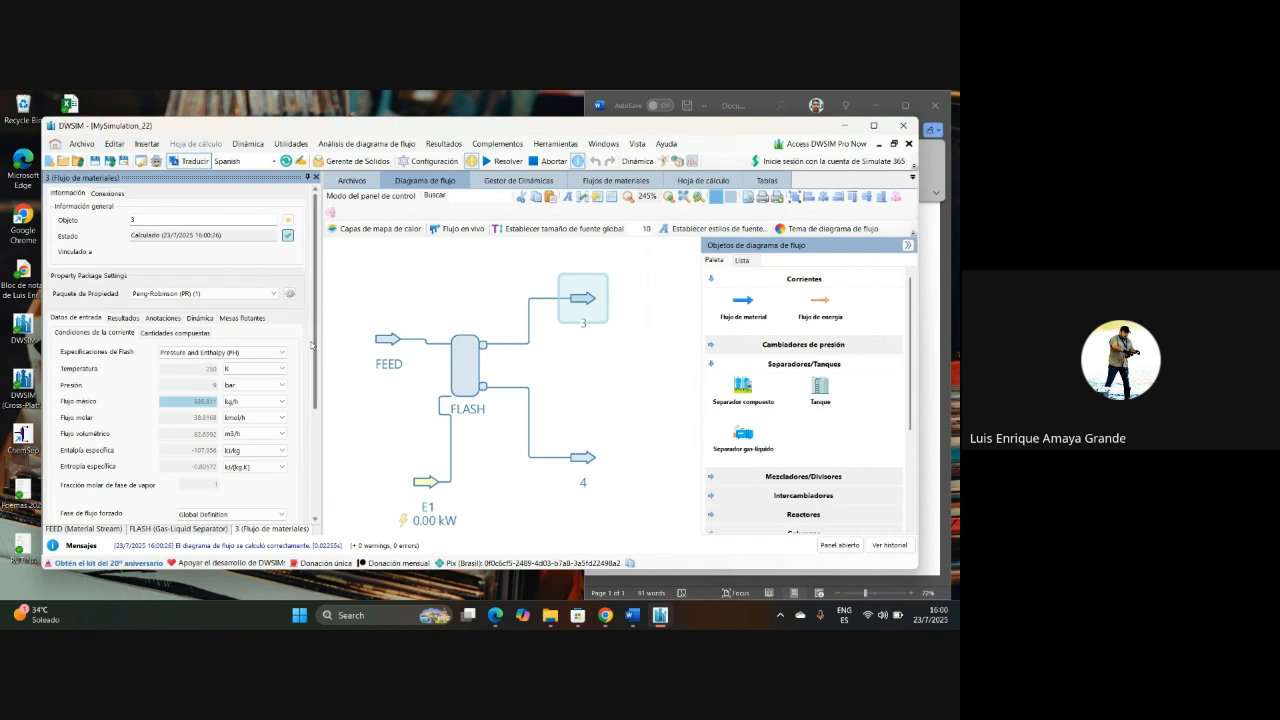
scroll(311, 345, "down", 2)
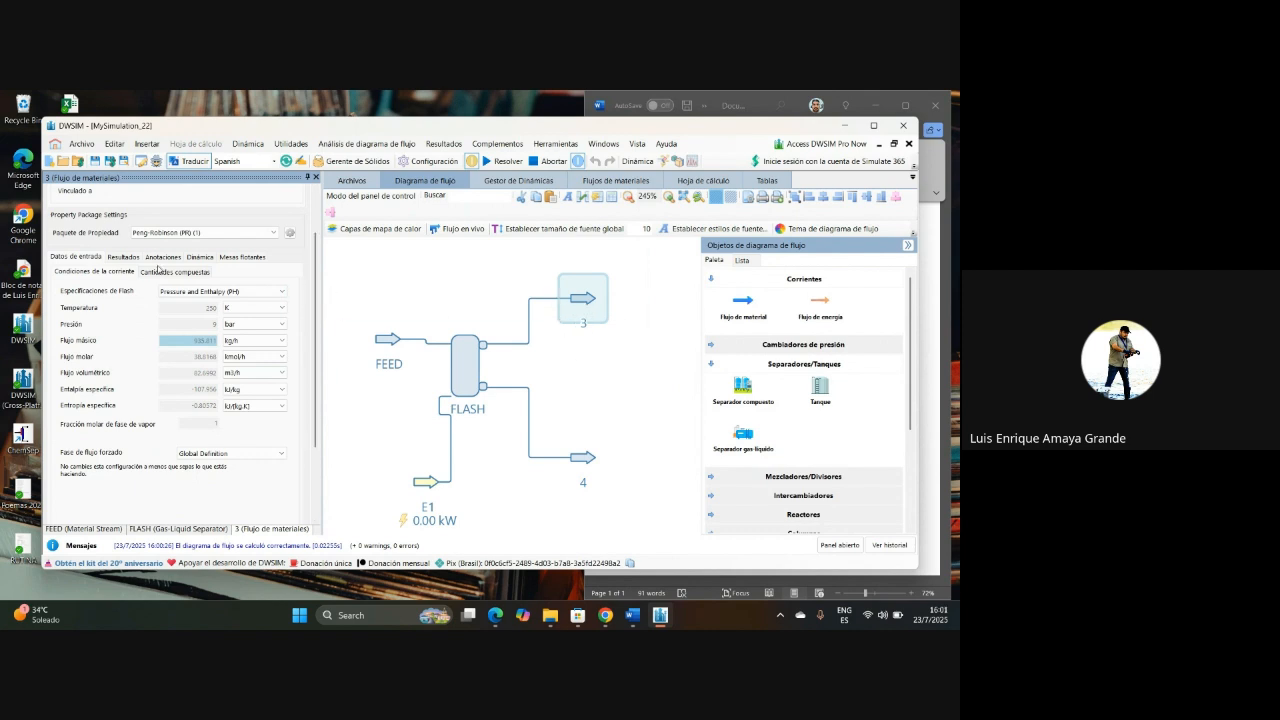
left_click(122, 257)
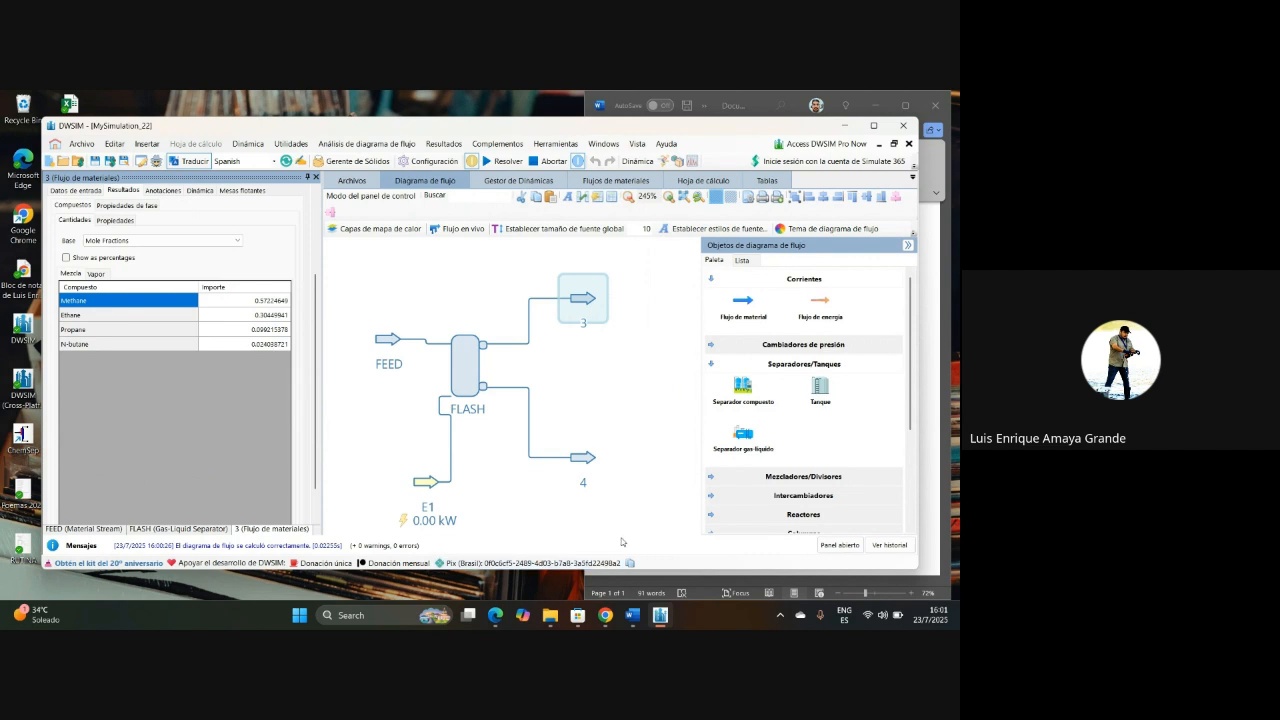
Step: Examine the compound mole-fraction results of liquid outlet stream 4 and compare them with those of stream 3
left_click(578, 458)
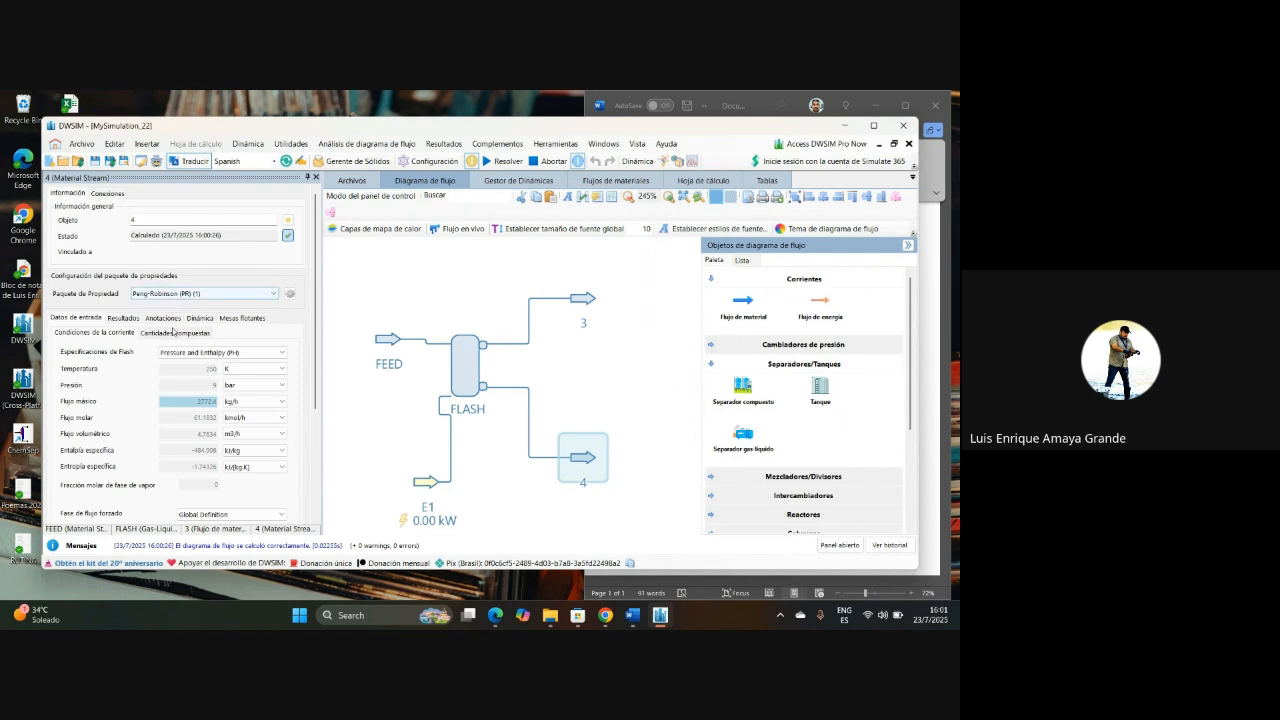
left_click(121, 317)
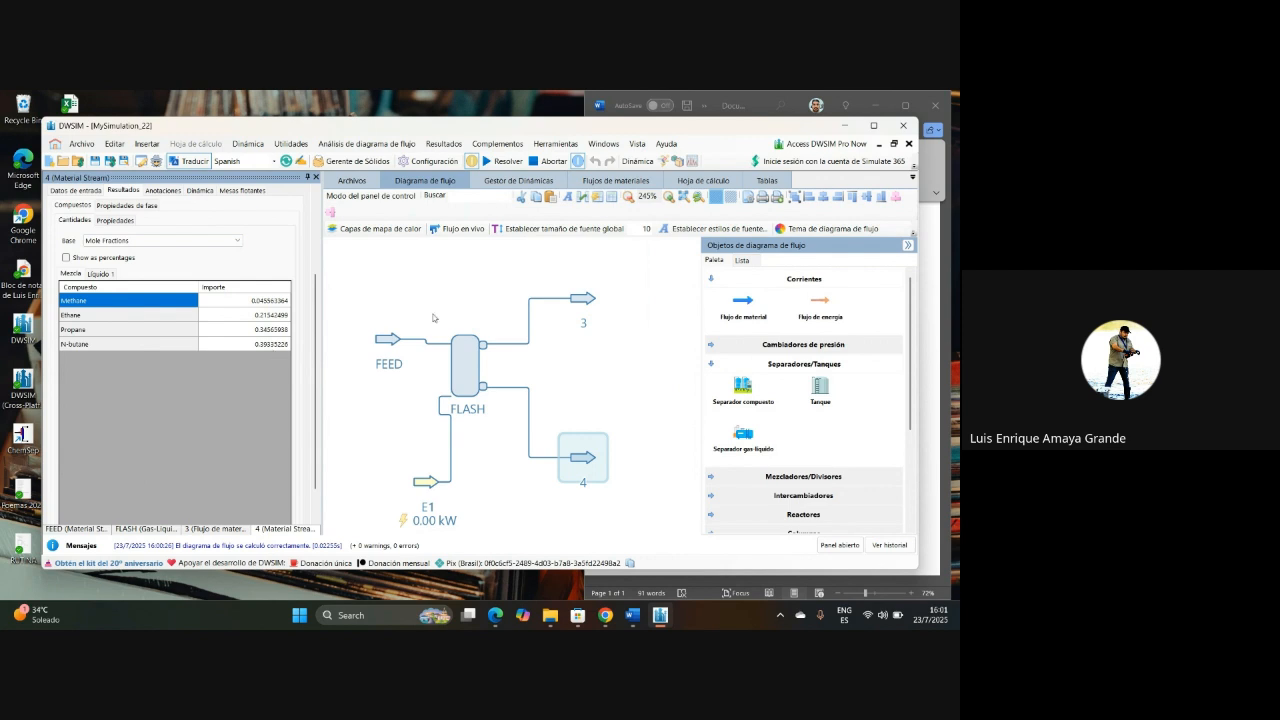
left_click(582, 306)
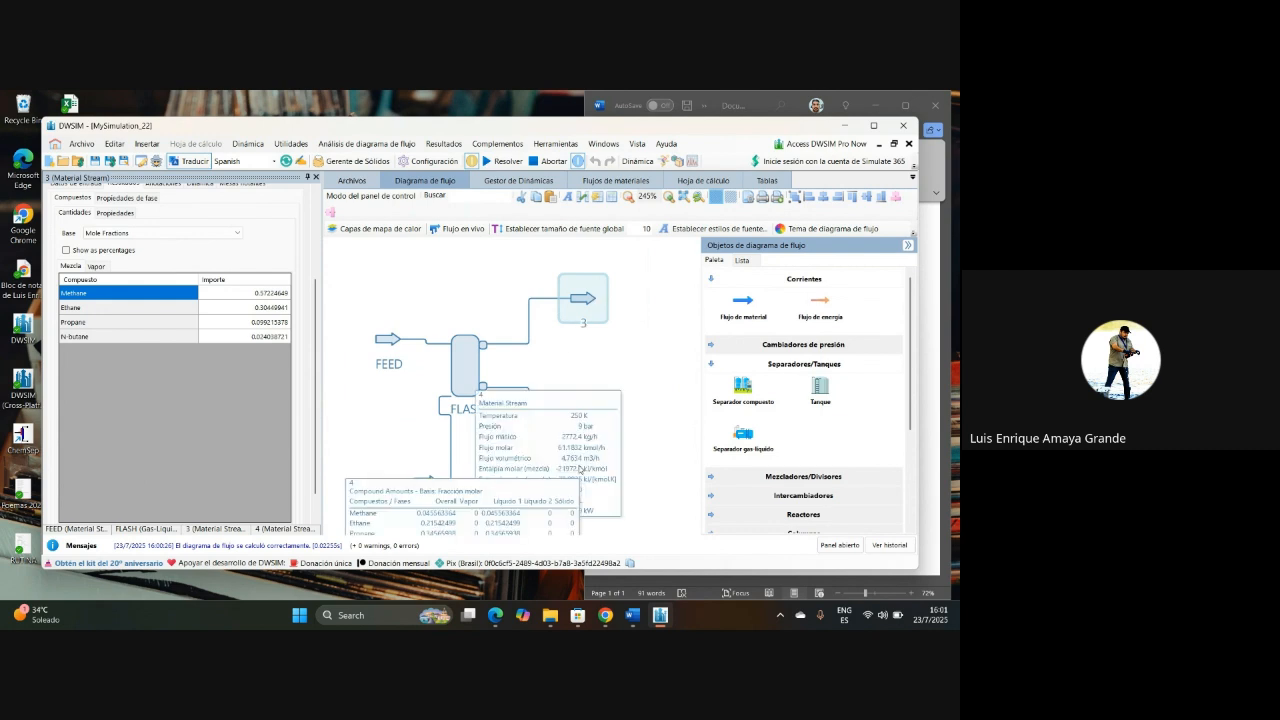
left_click(580, 466)
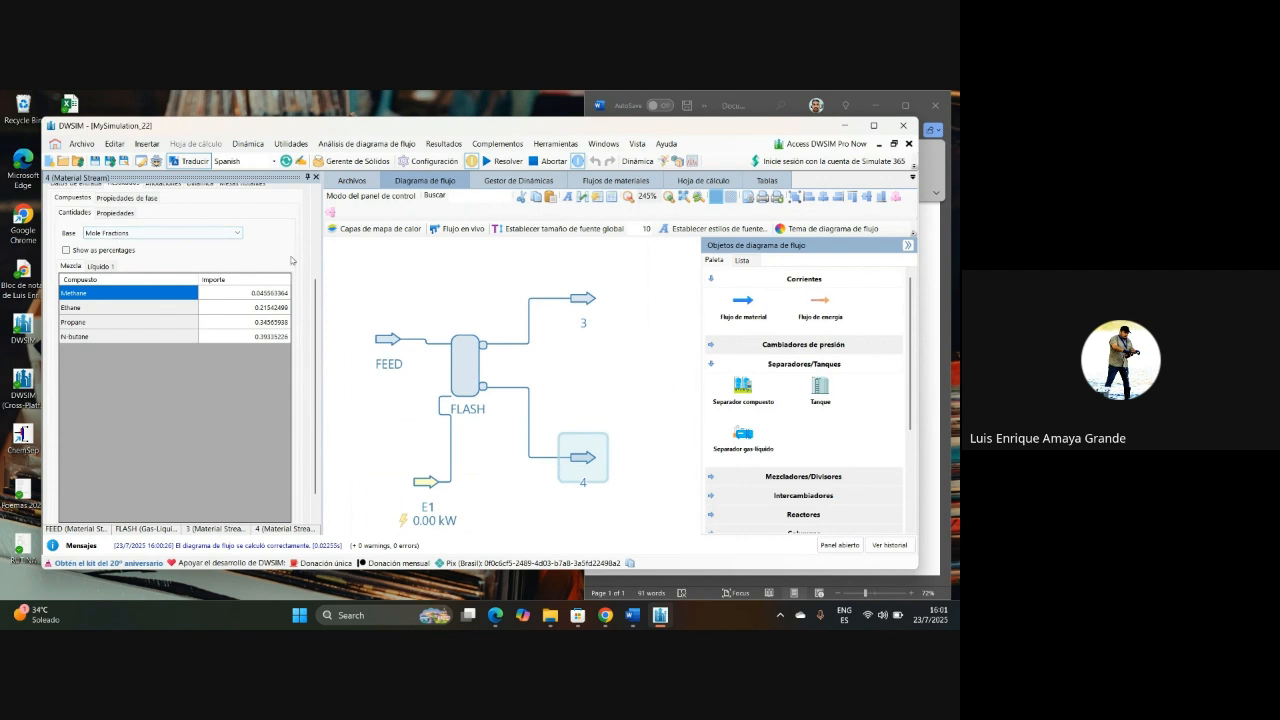
Step: Display the activity coefficients of the compounds in liquid outlet stream 4
left_click(315, 236)
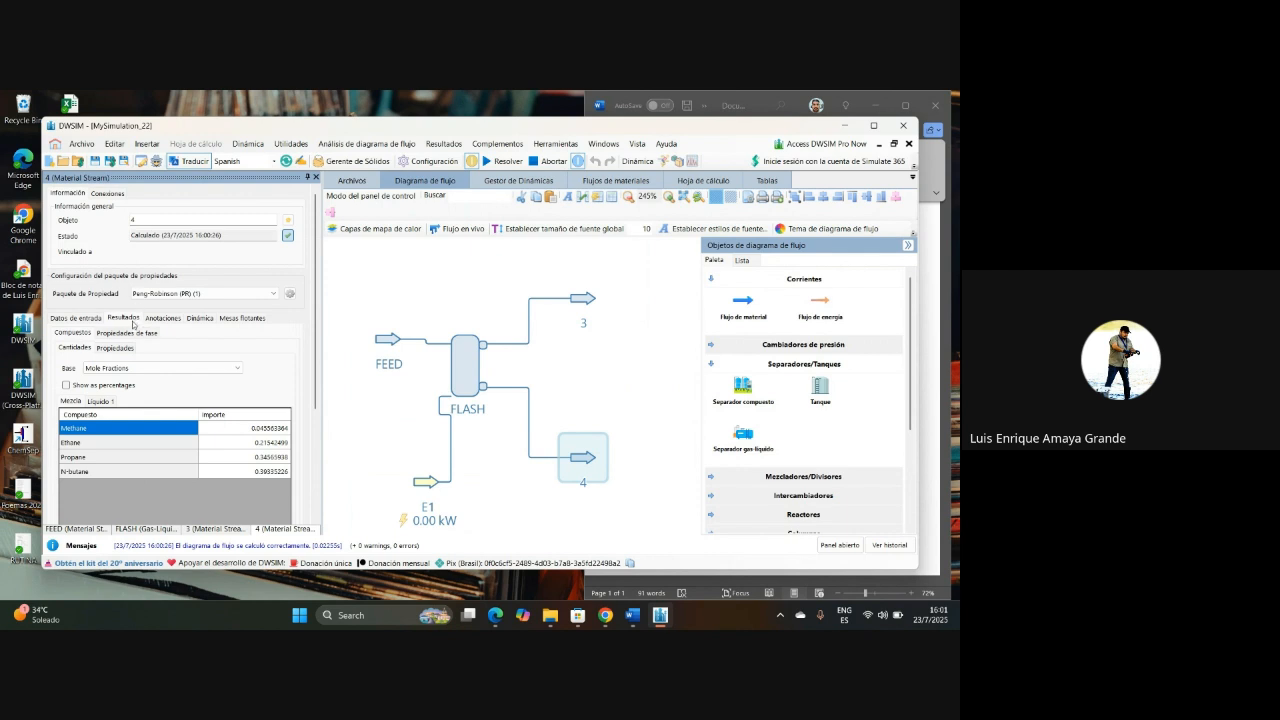
scroll(131, 316, "down", 3)
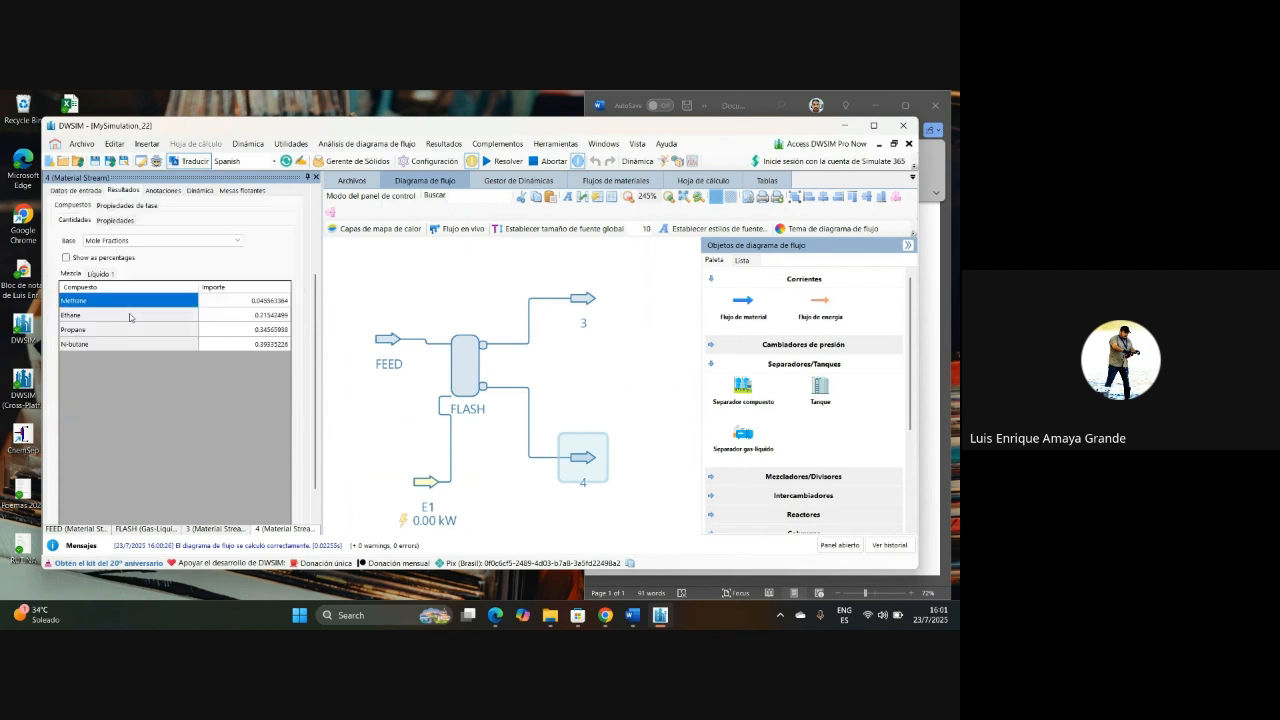
left_click(114, 221)
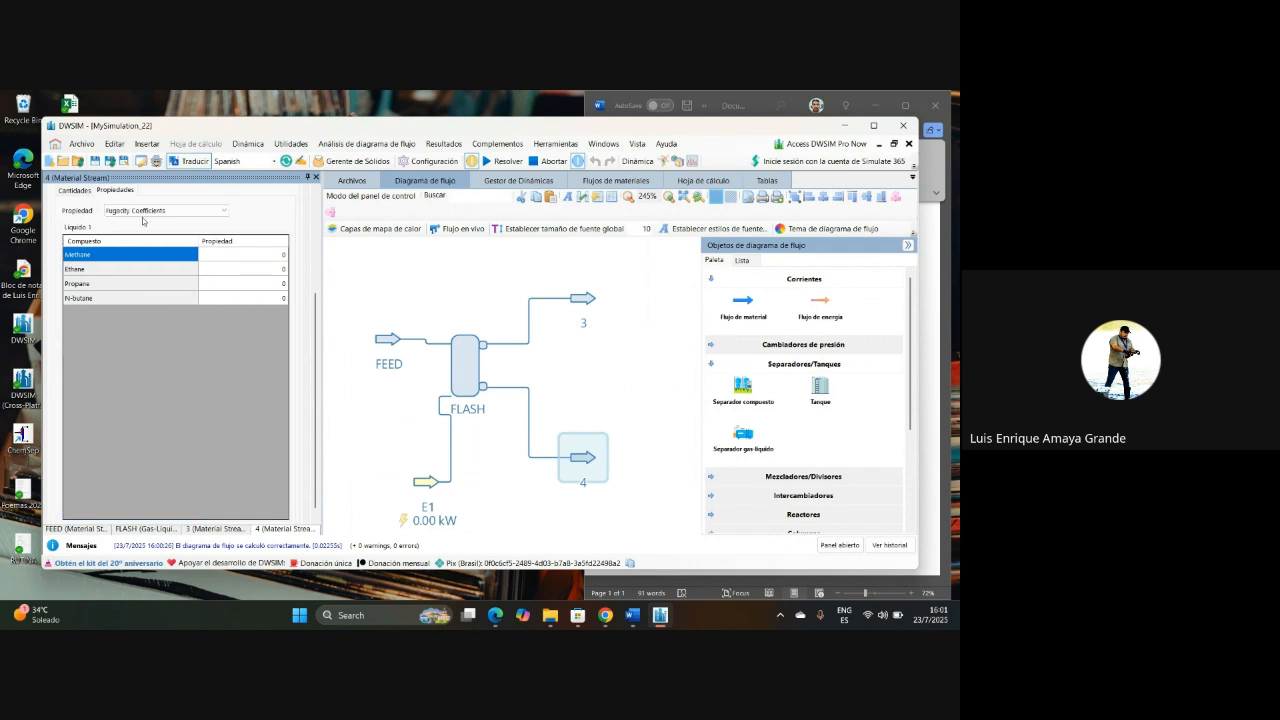
left_click(124, 211)
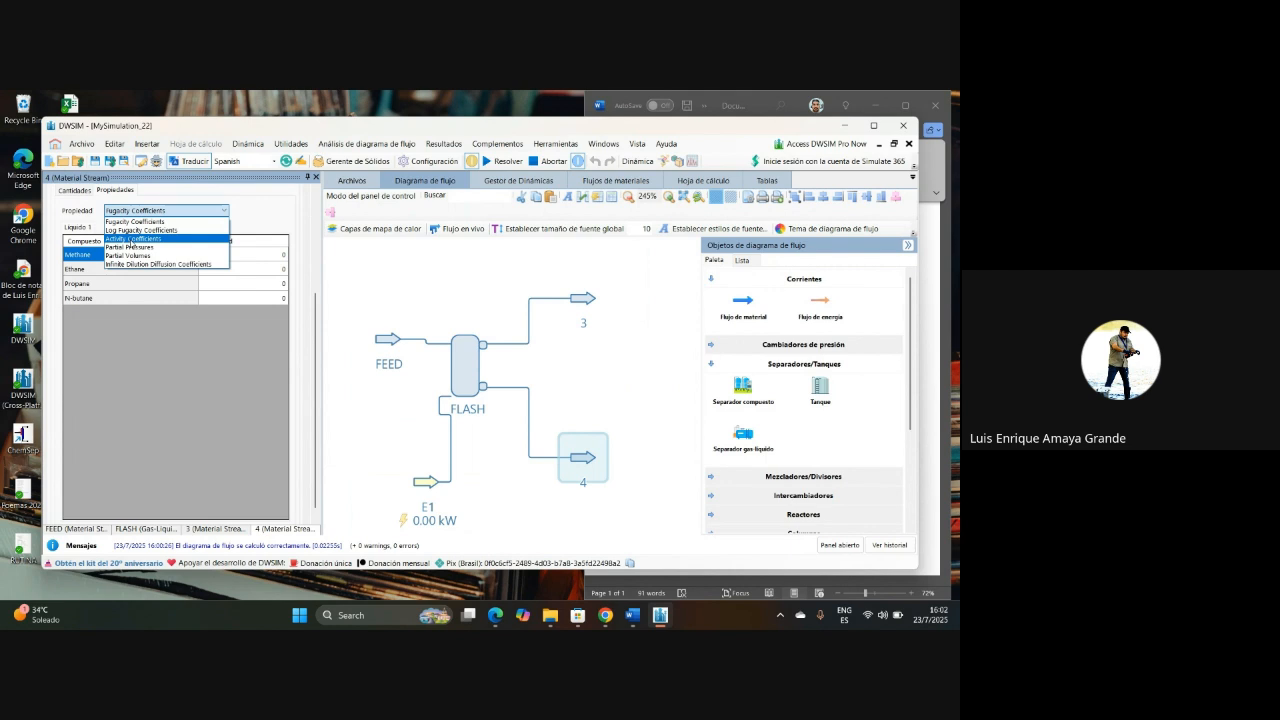
left_click(130, 239)
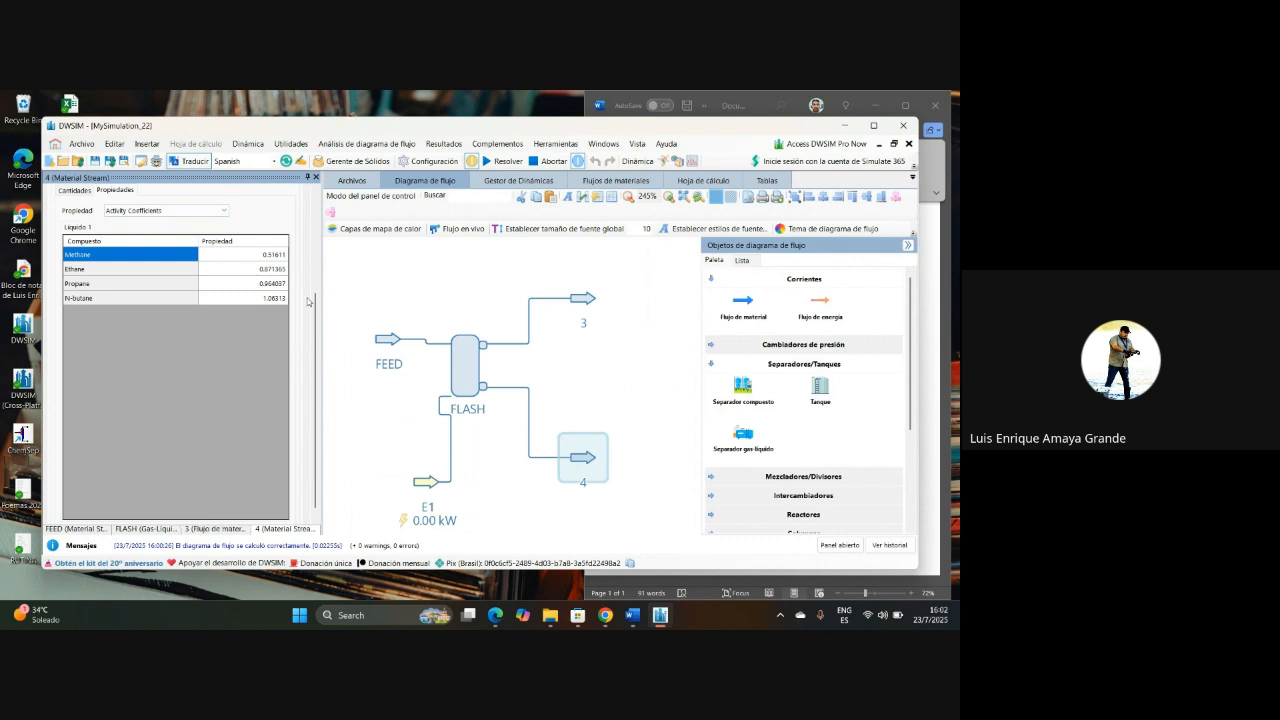
Step: Check the conditions and compositions of outlet streams 3 and 4 once more
mouse_move(583, 455)
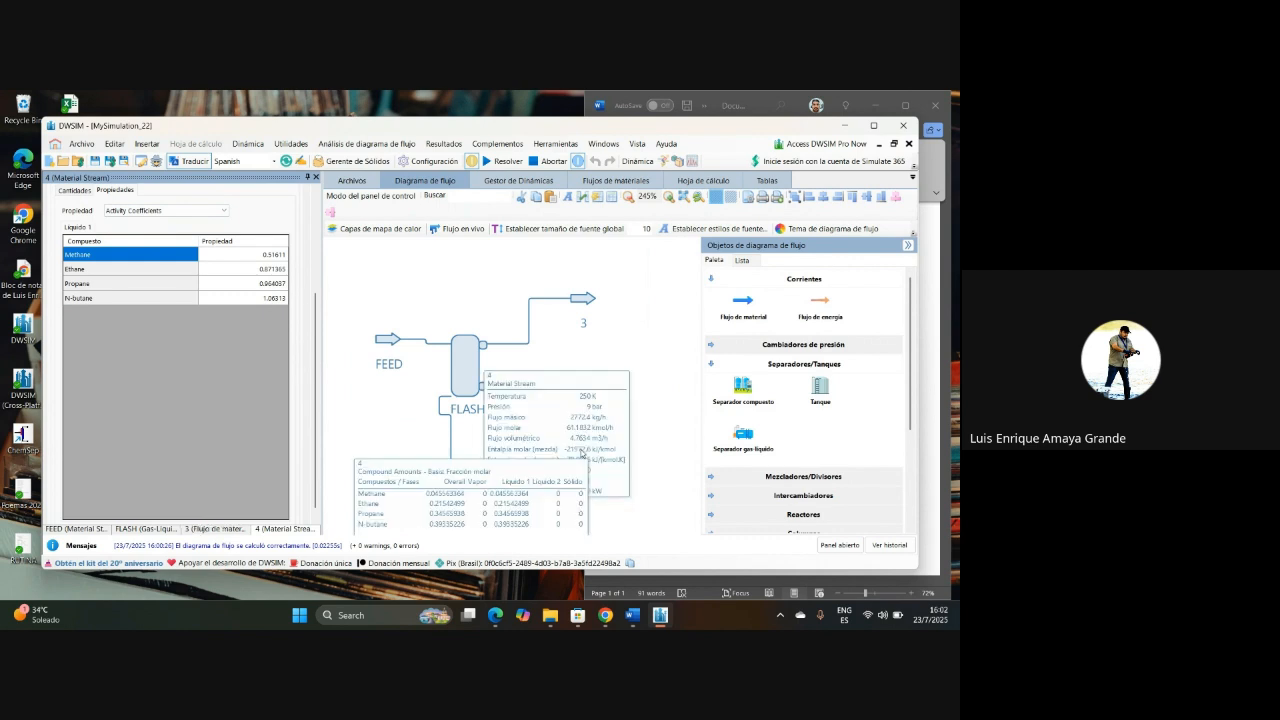
left_click(594, 300)
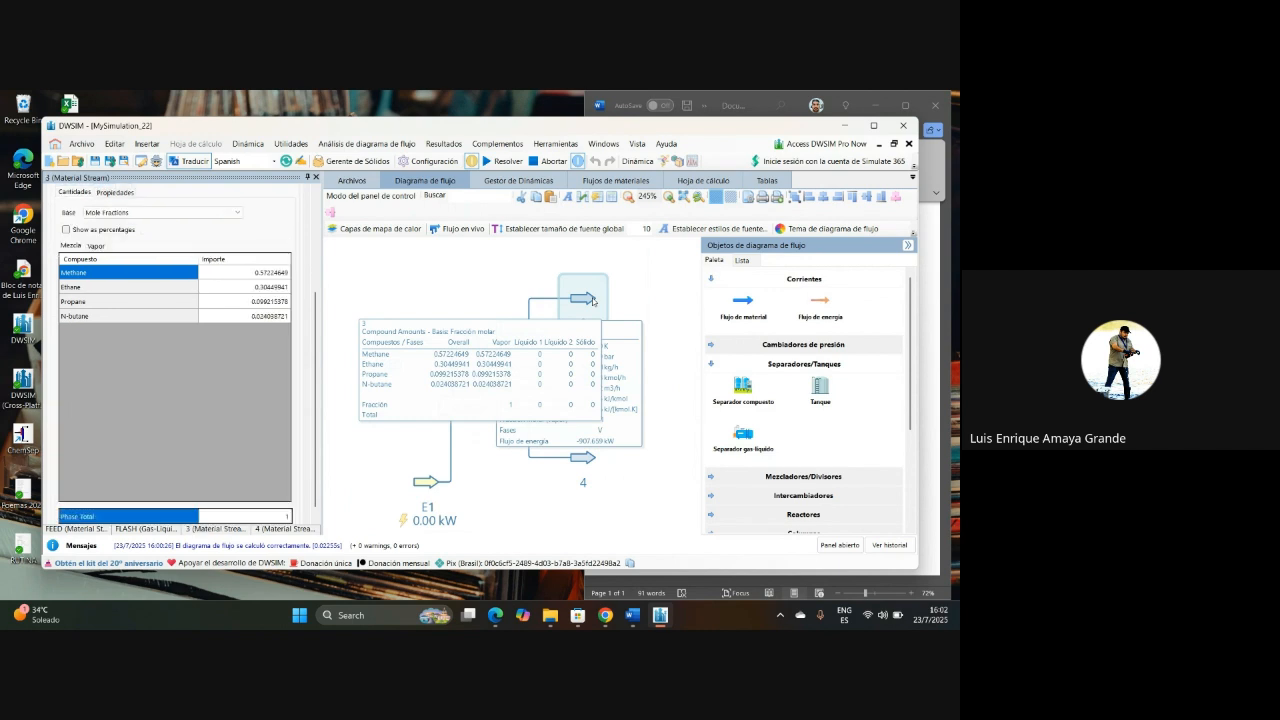
left_click(586, 462)
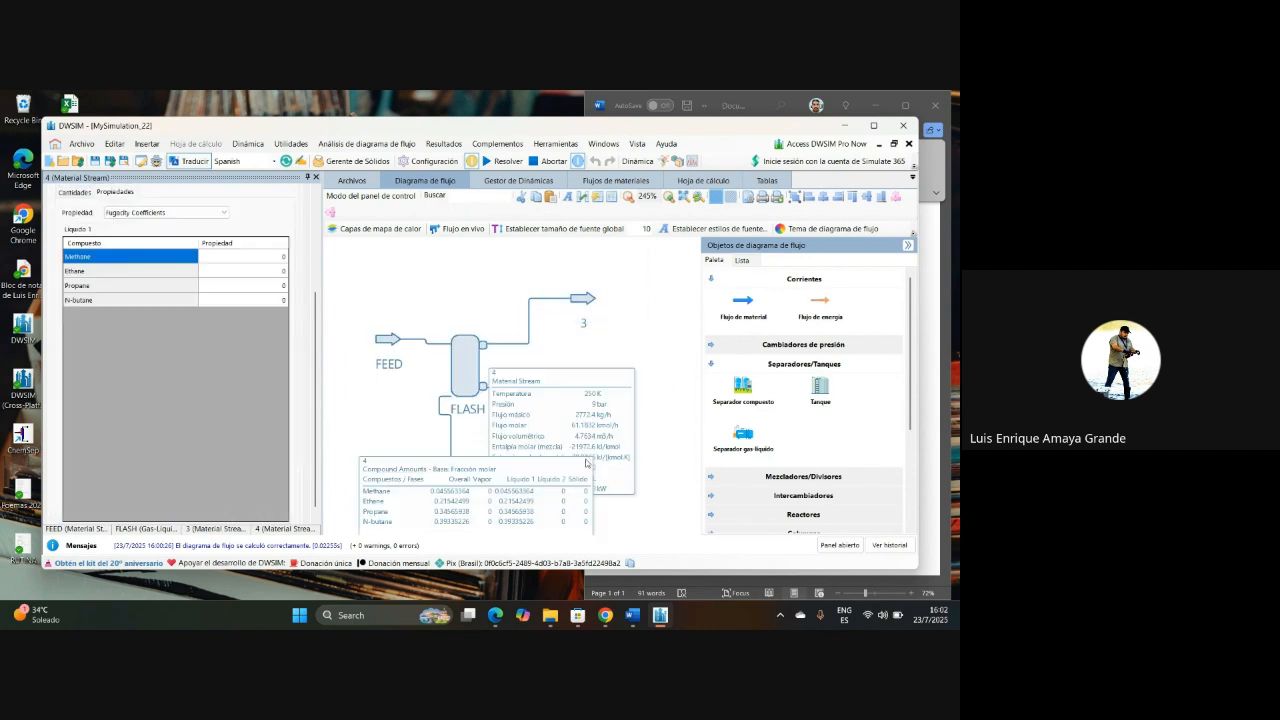